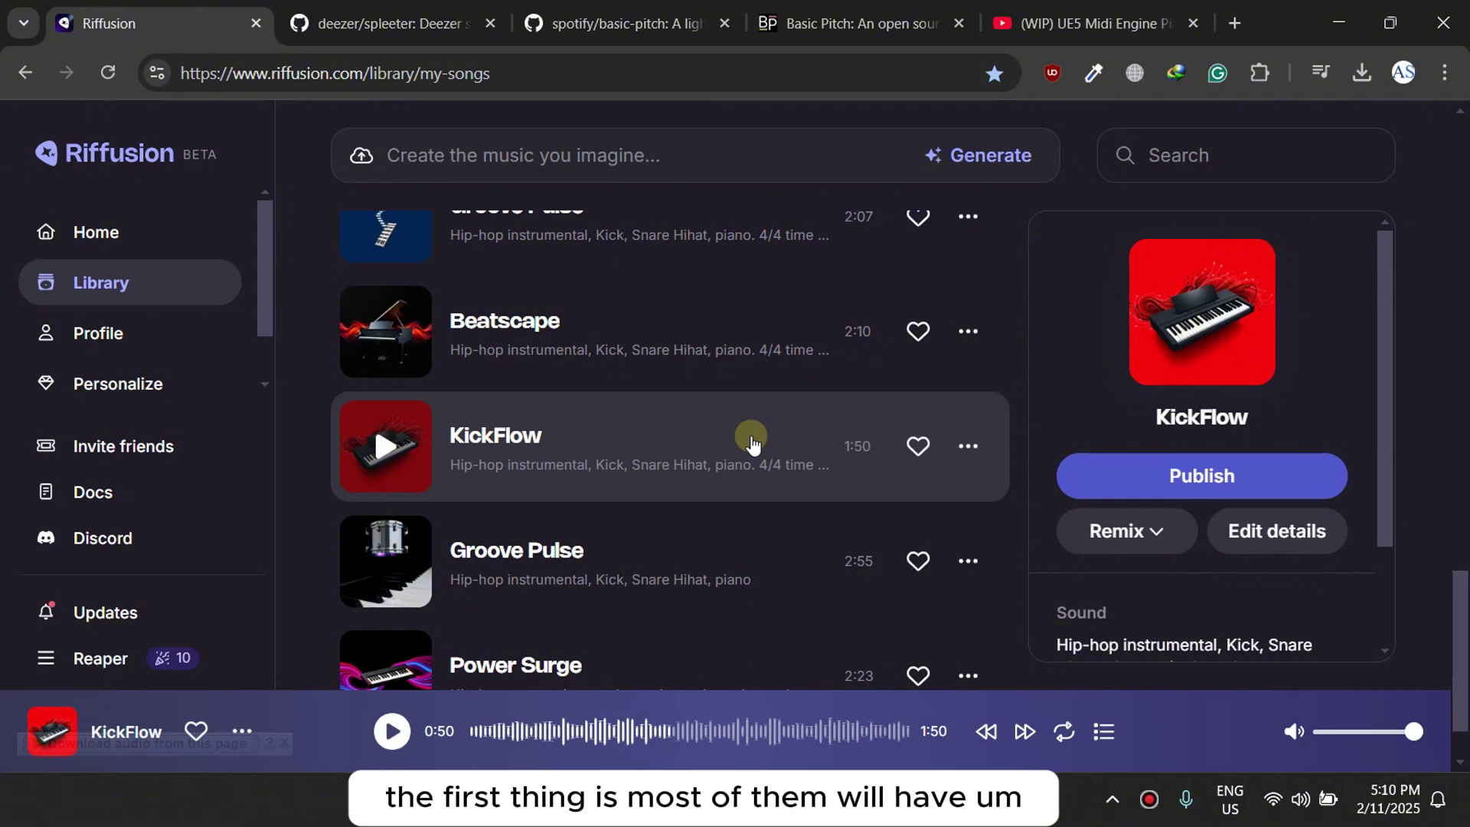
- Reveal KickFlow's Get stems option, then bring up the KickFlow_stems folder in File Explorer
click(972, 446)
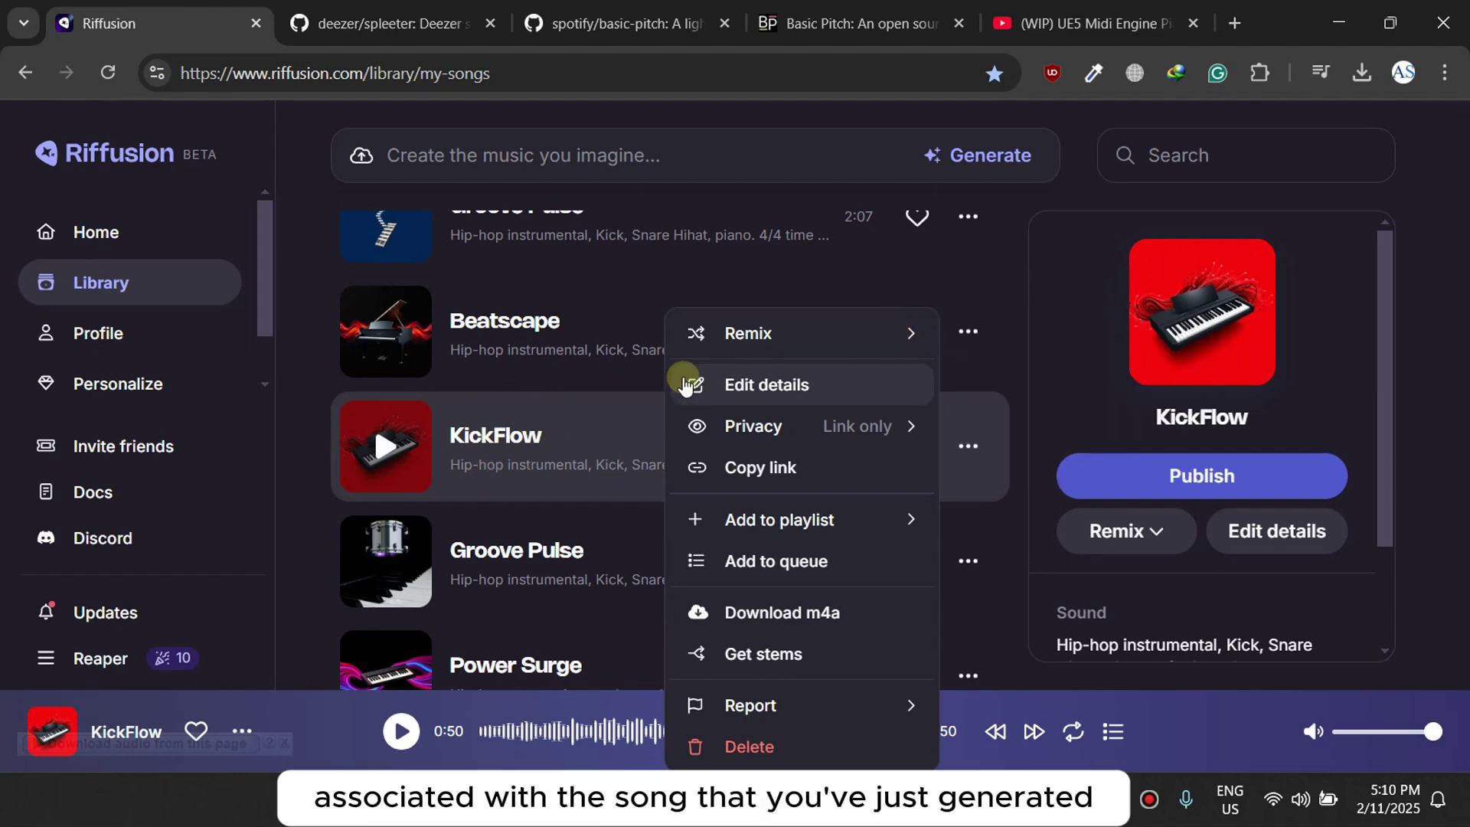
click(1030, 464)
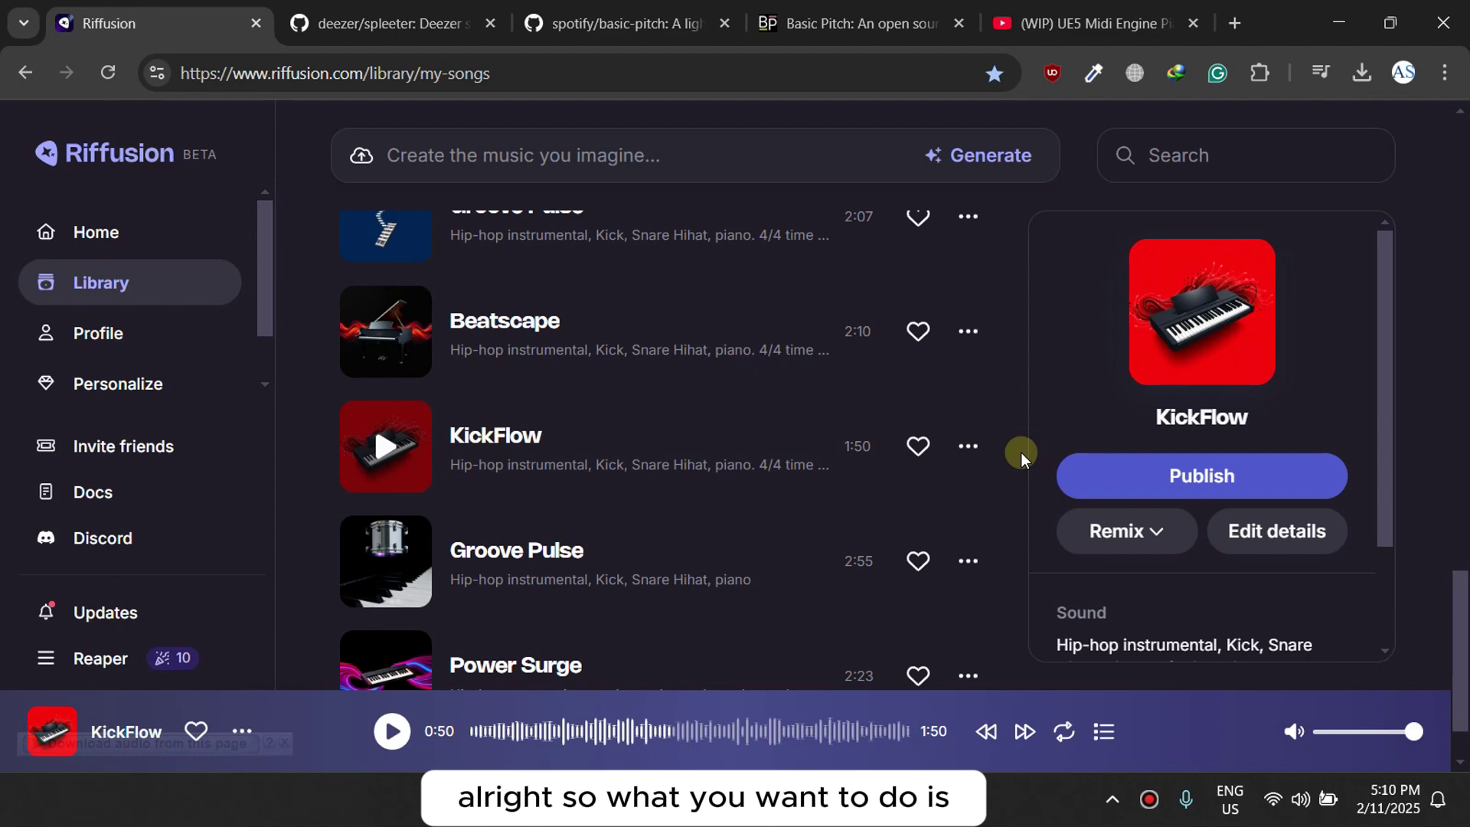
click(969, 443)
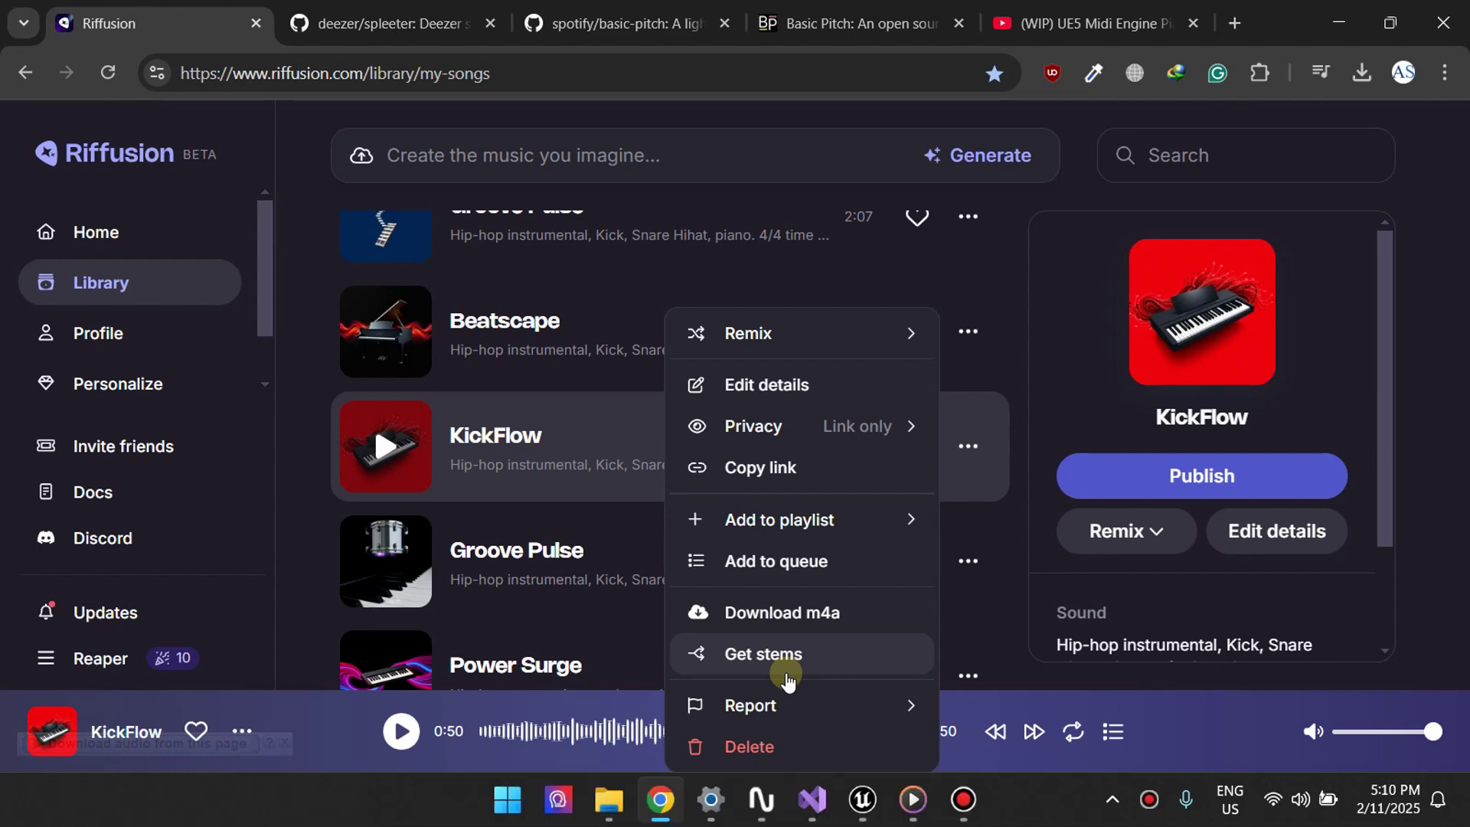
click(1030, 800)
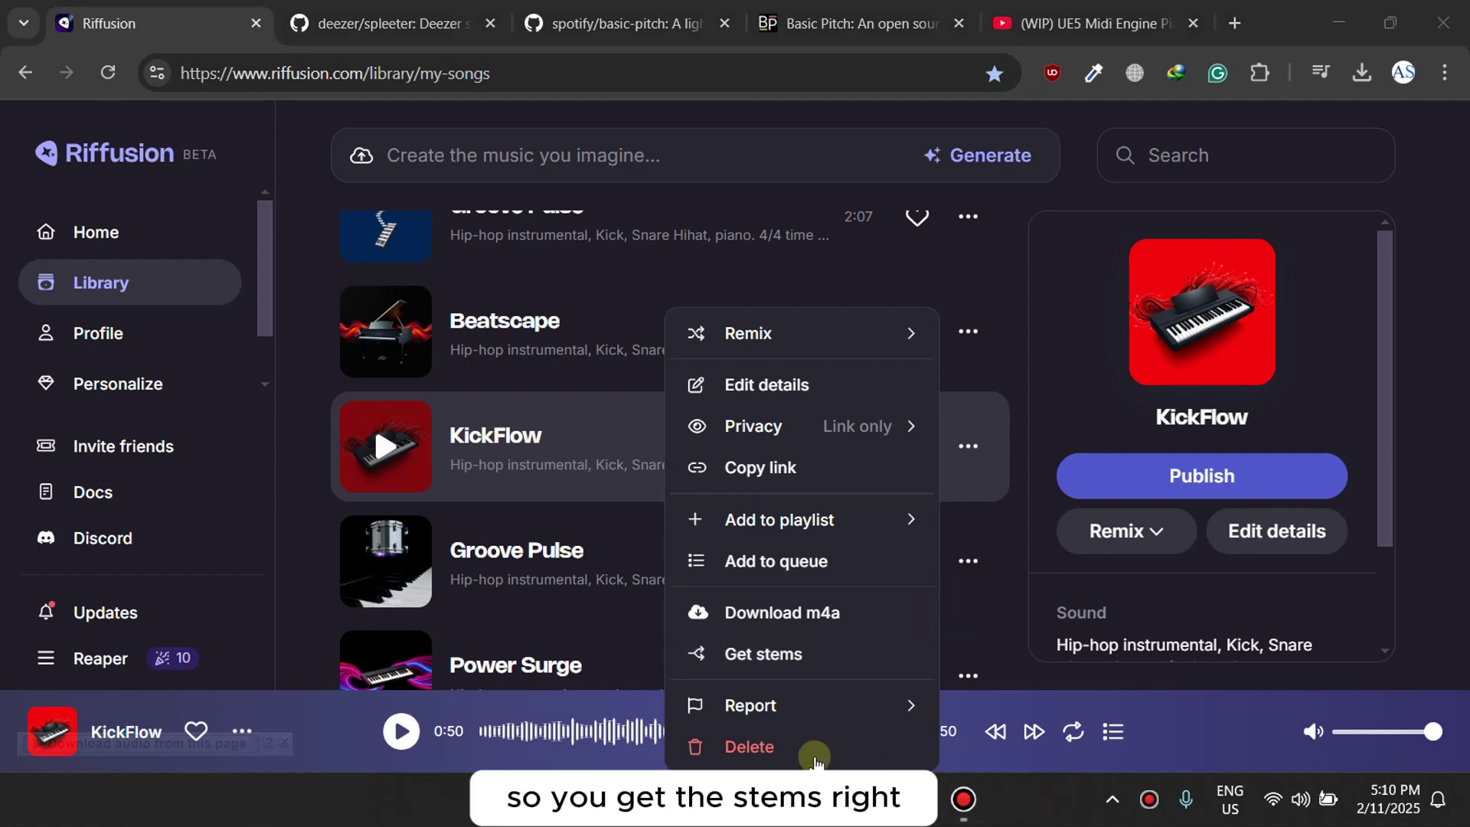
- Check KickFlow_stems.zip and its extracted folder in Downloads, then play KickFlow in Riffusion
mouse_move(612, 800)
click(439, 696)
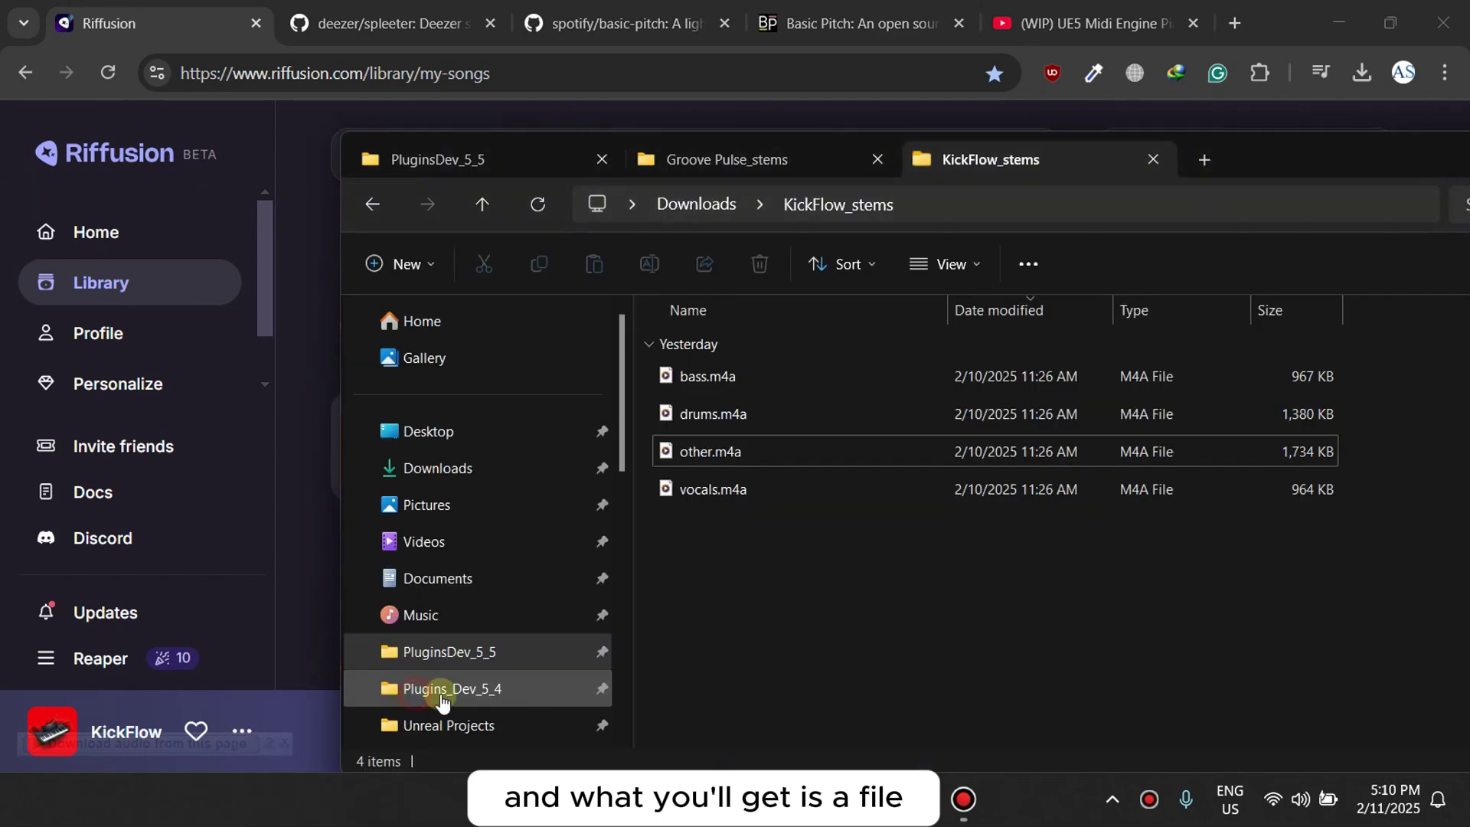
click(697, 204)
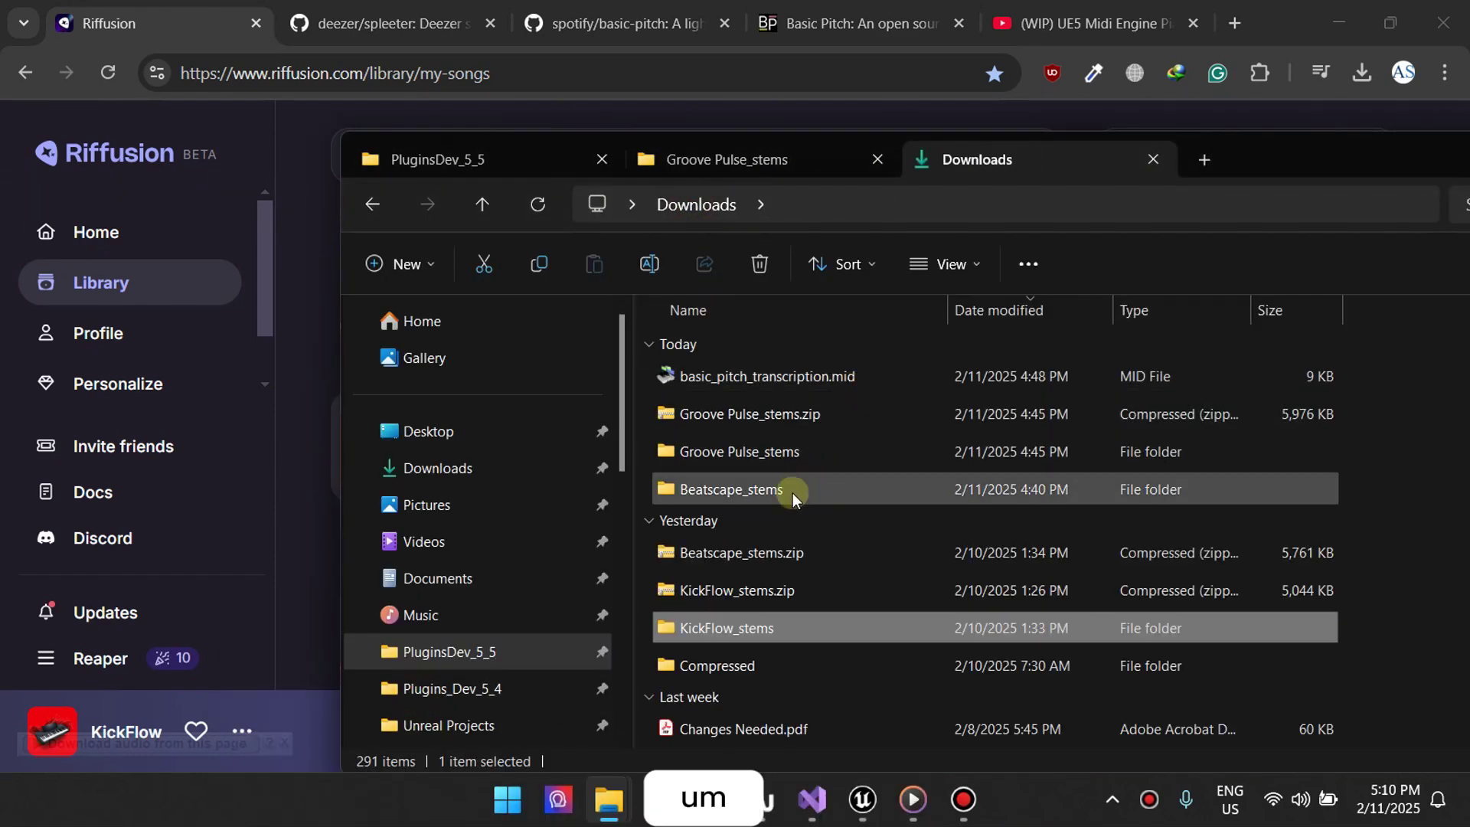
click(711, 602)
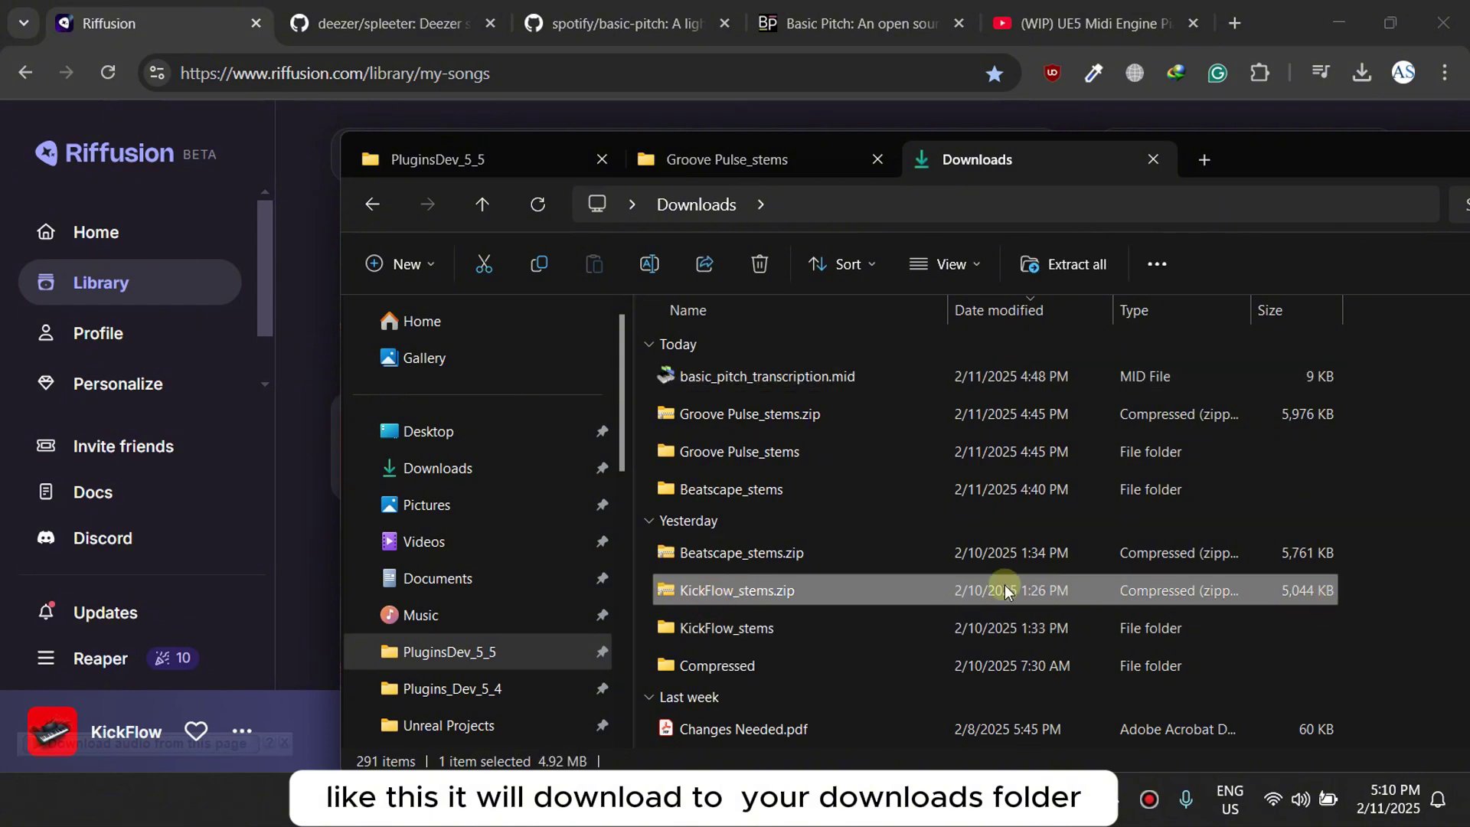
double_click(736, 616)
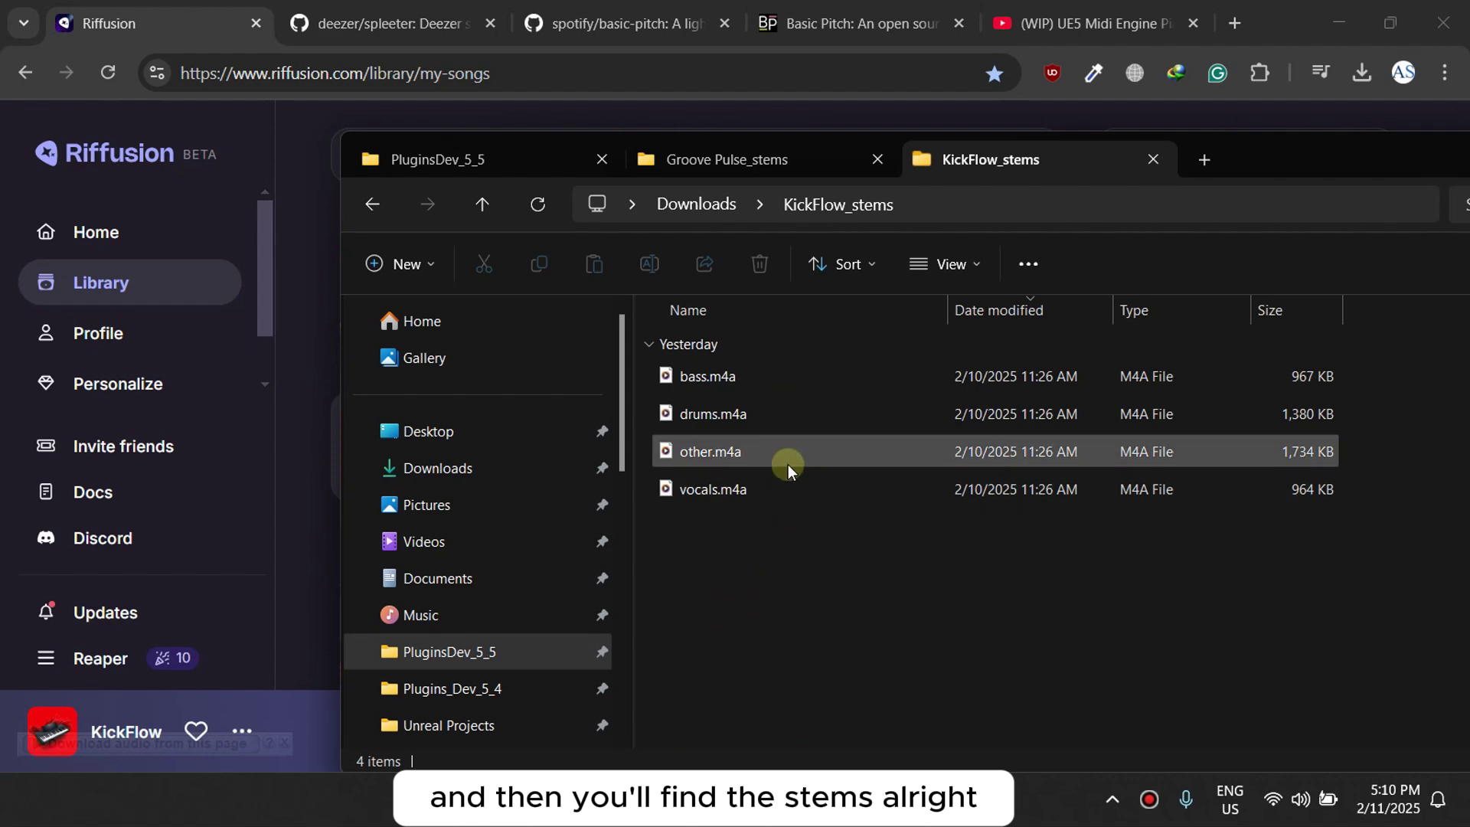
click(1109, 127)
click(387, 447)
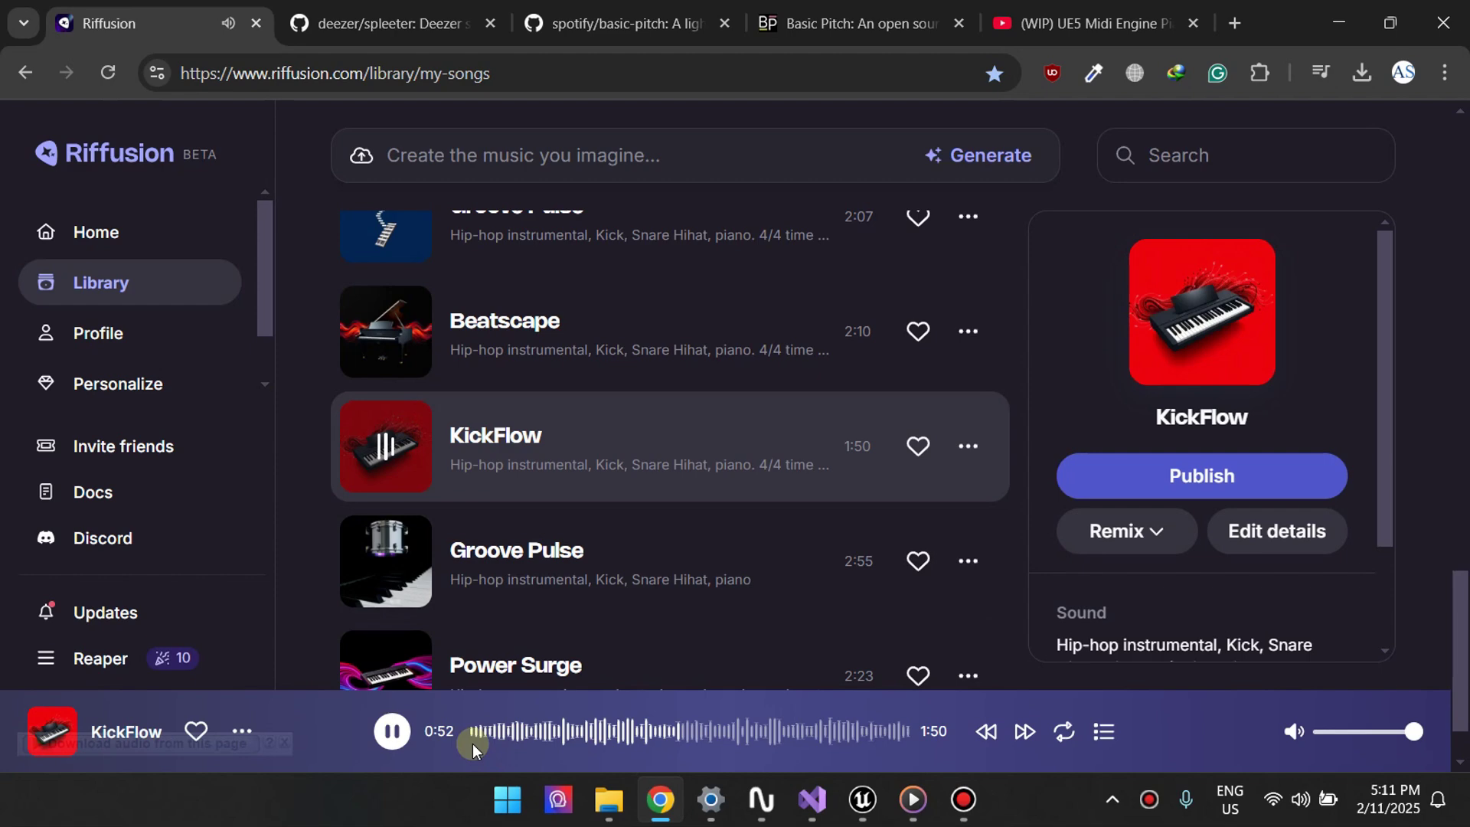
- Restart KickFlow from the beginning and pause it at 0:07
click(477, 723)
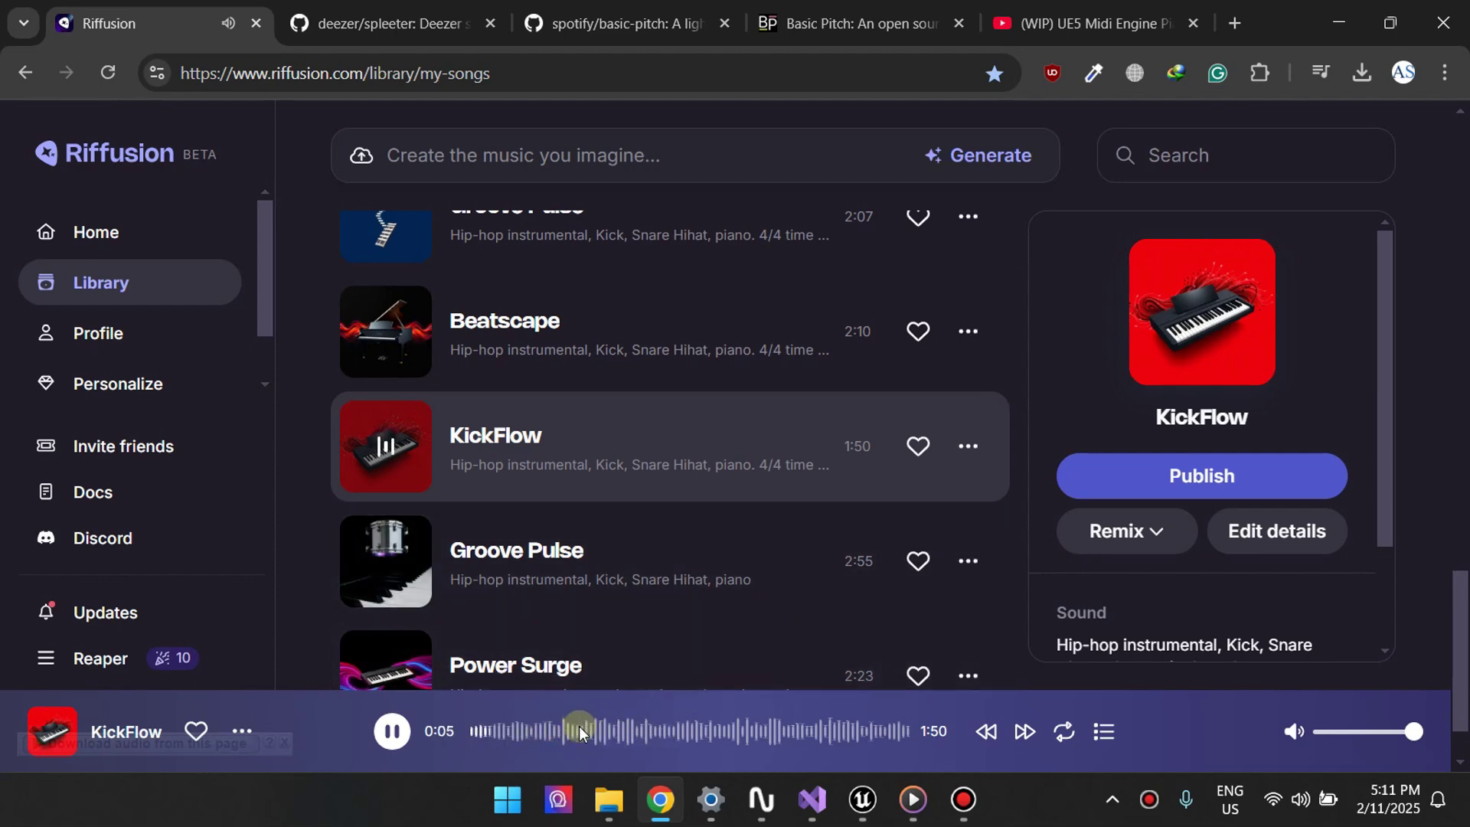
click(394, 734)
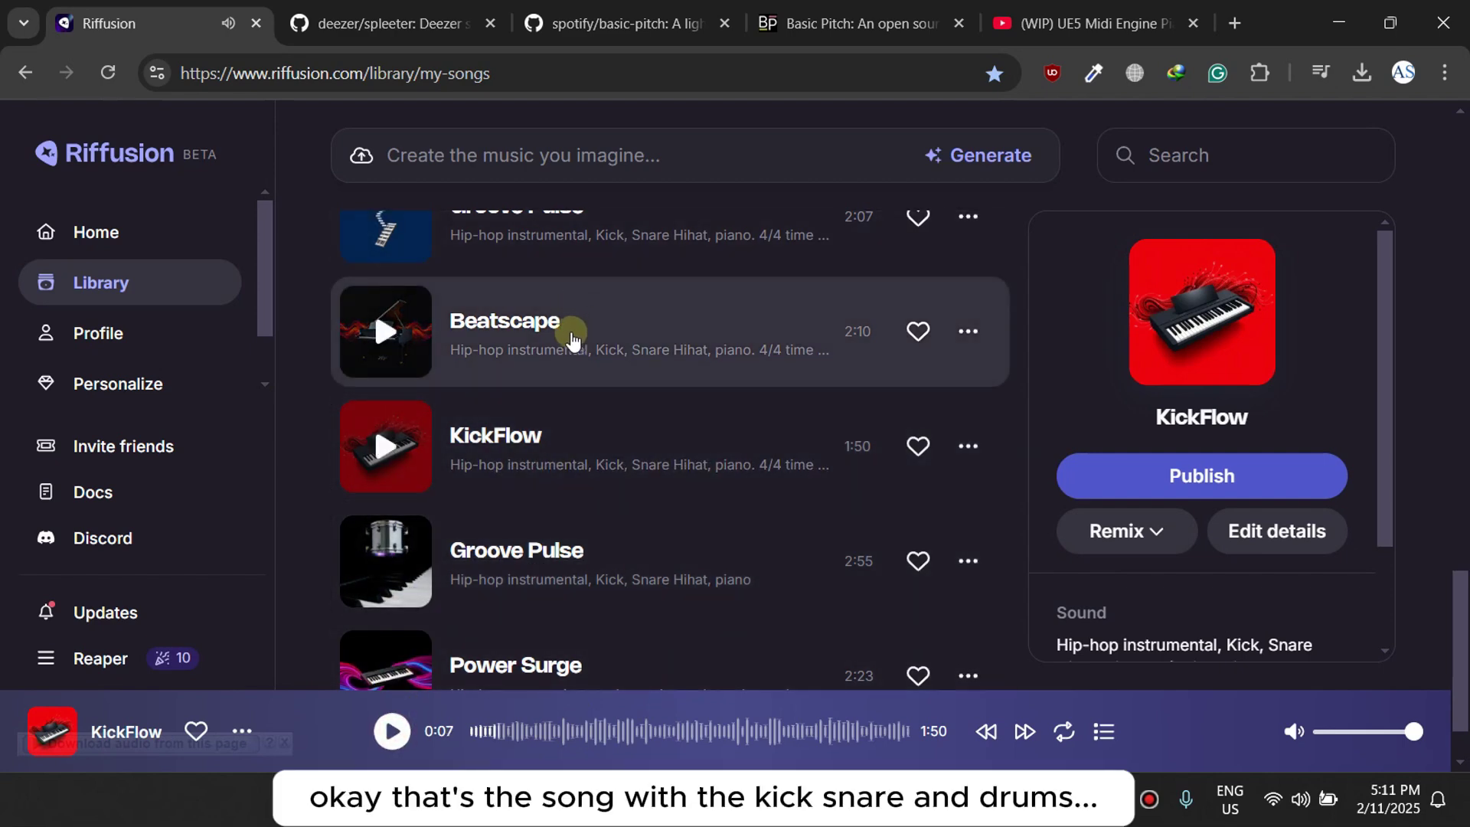
- Preview the other.m4a piano stem in Media Player, then close it and reposition the KickFlow_stems window
mouse_move(608, 812)
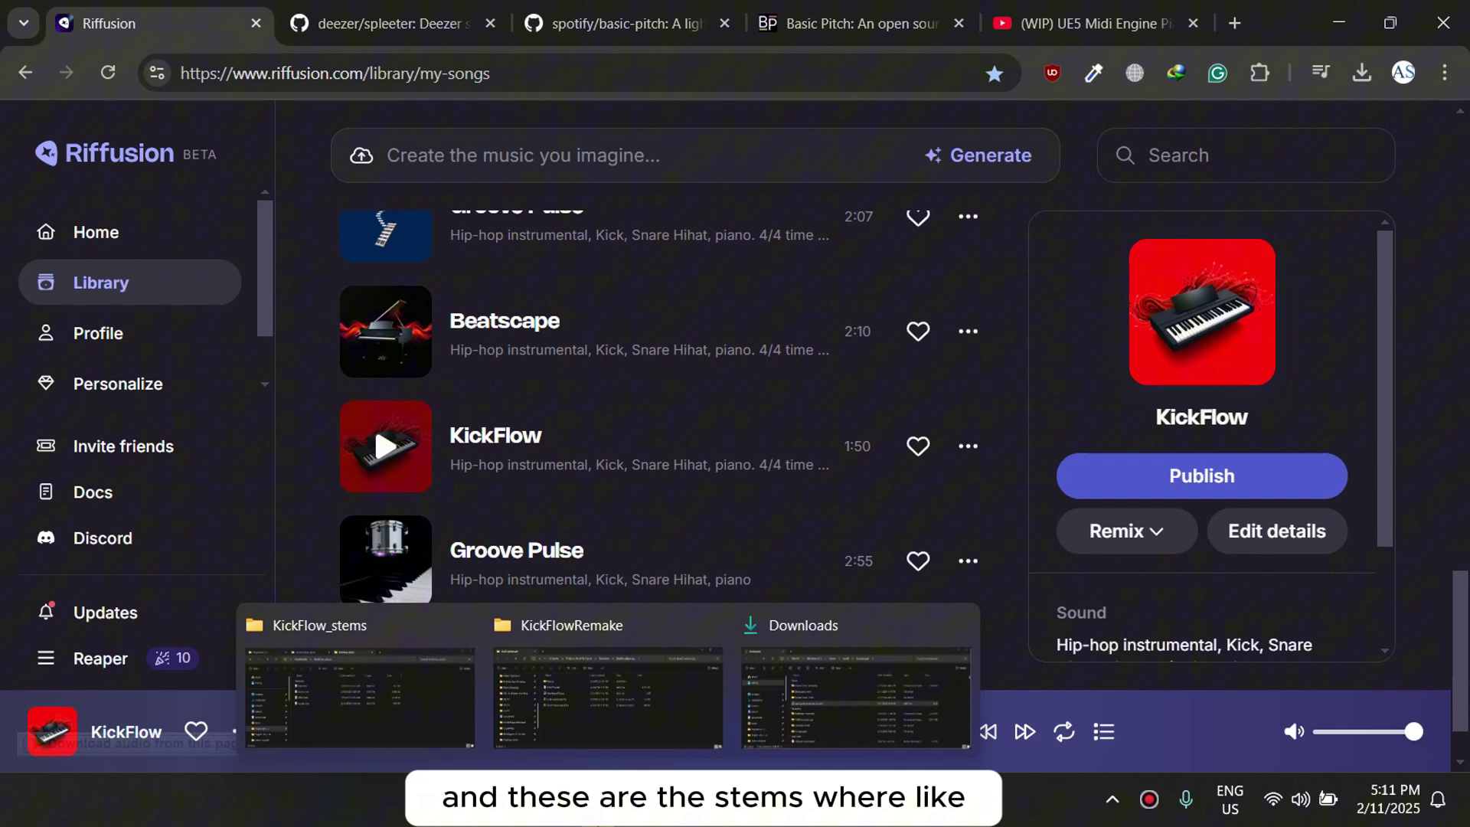
click(348, 698)
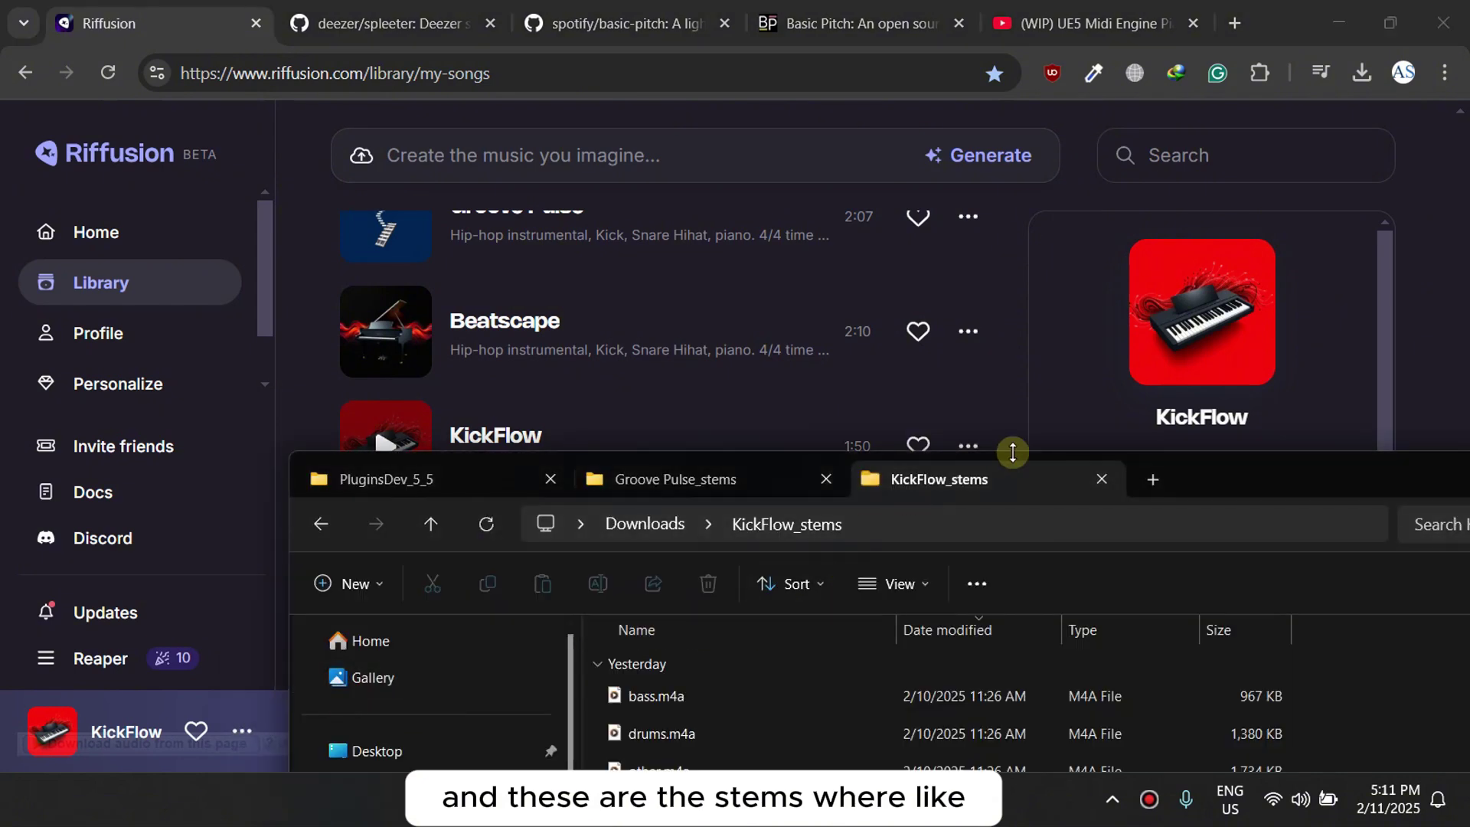
drag(1188, 478, 1268, 316)
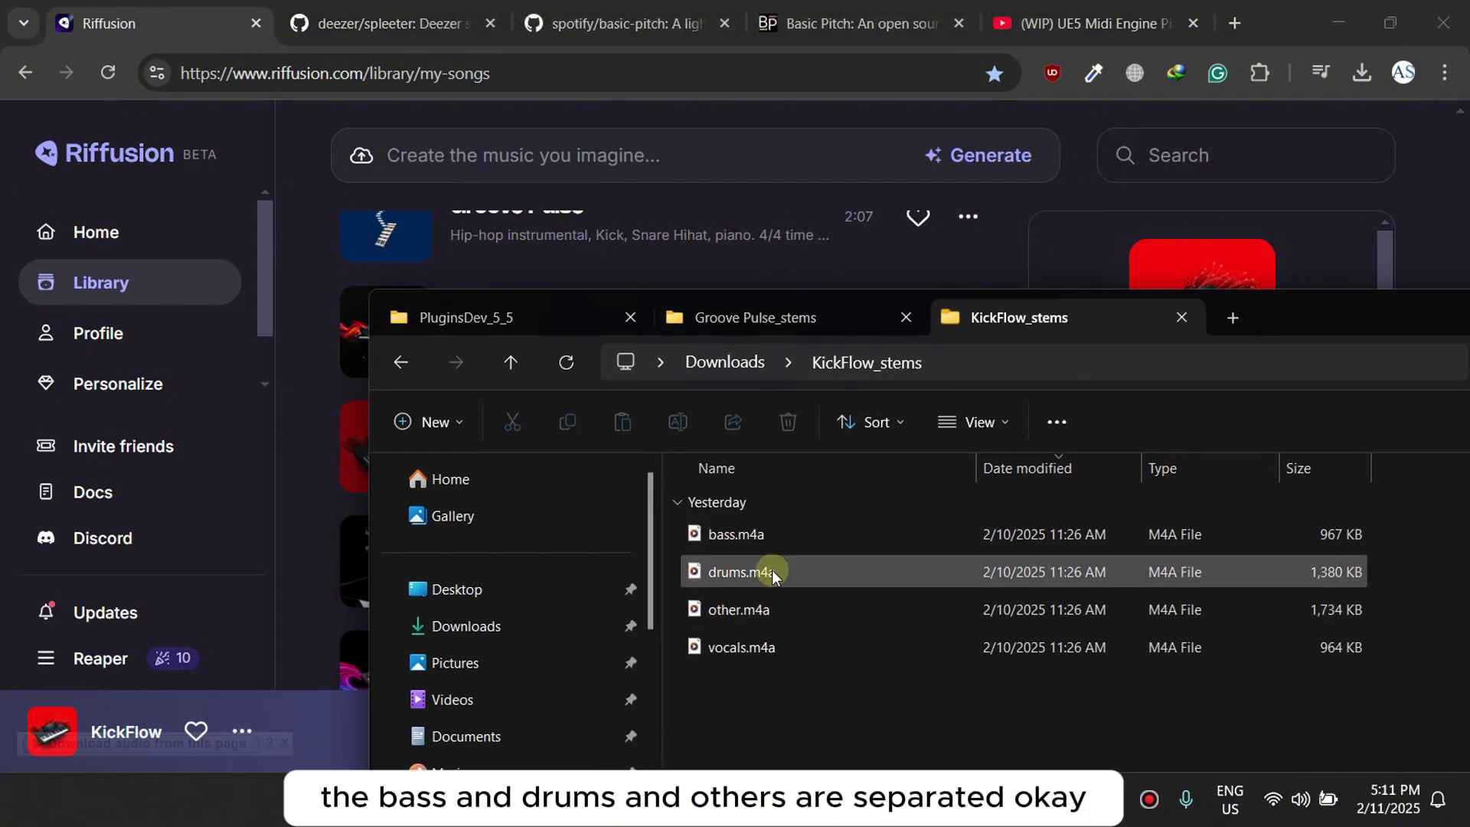
click(804, 749)
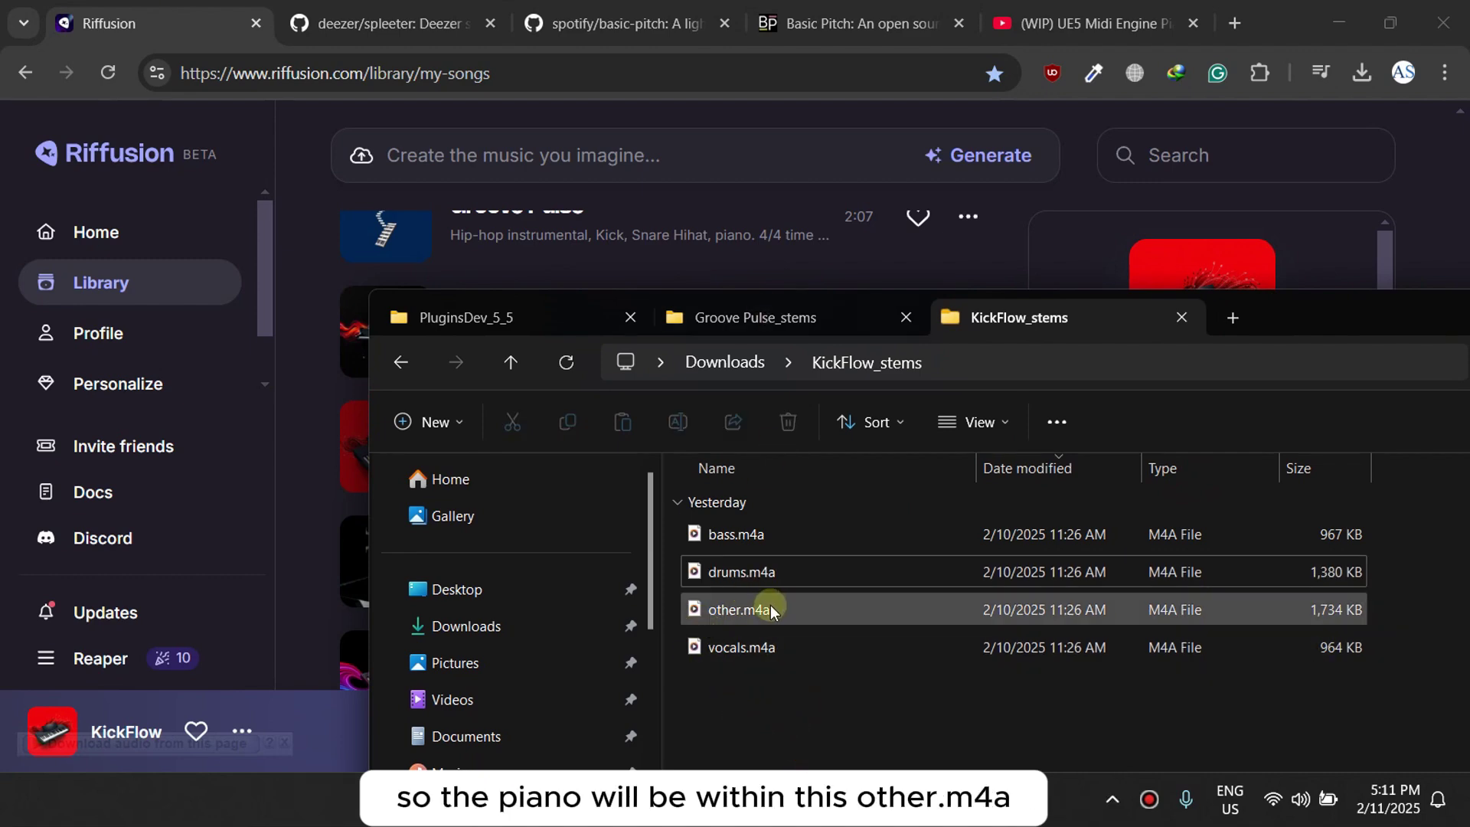
click(723, 613)
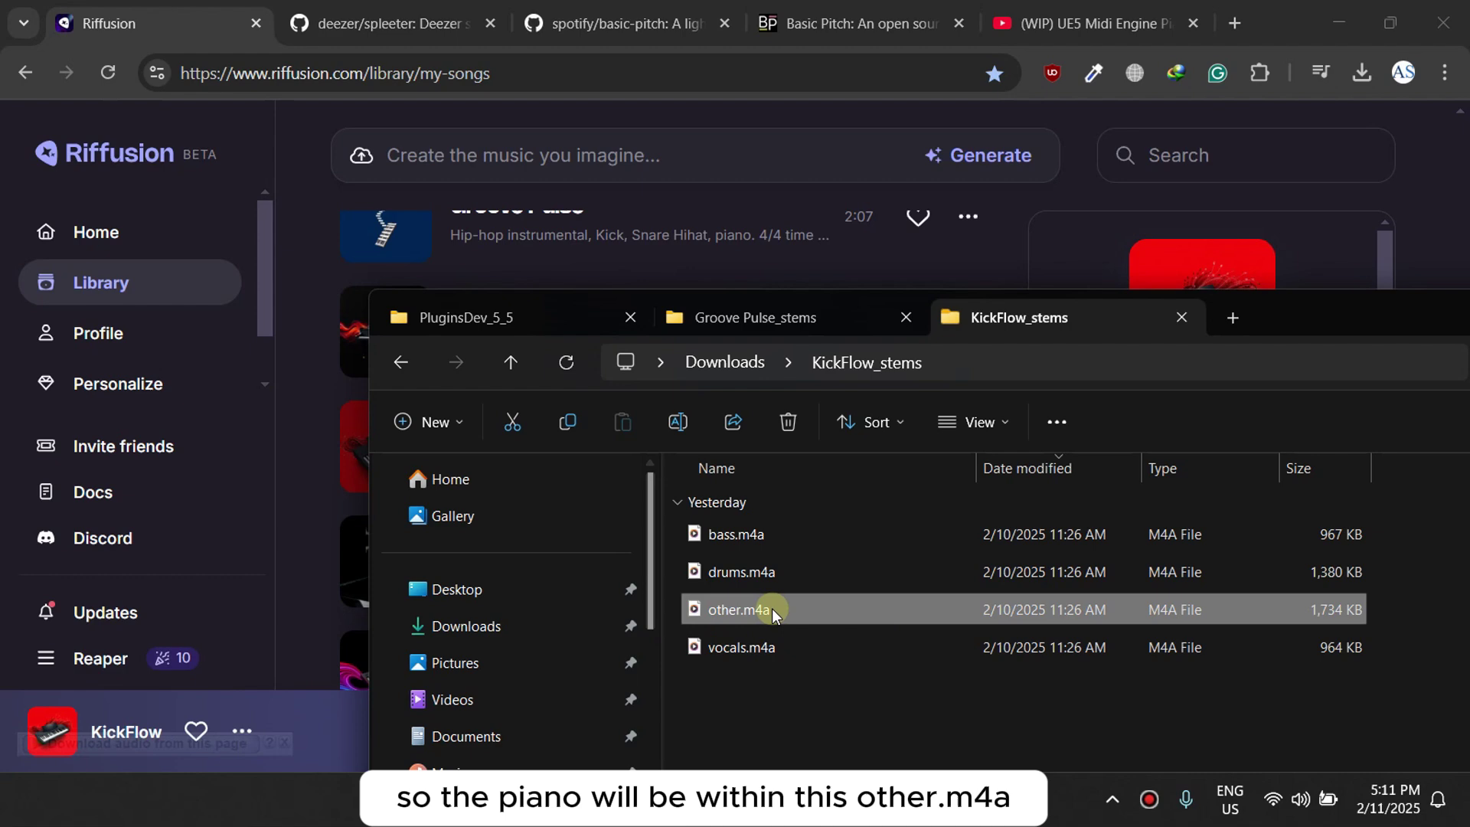
click(818, 706)
double_click(720, 609)
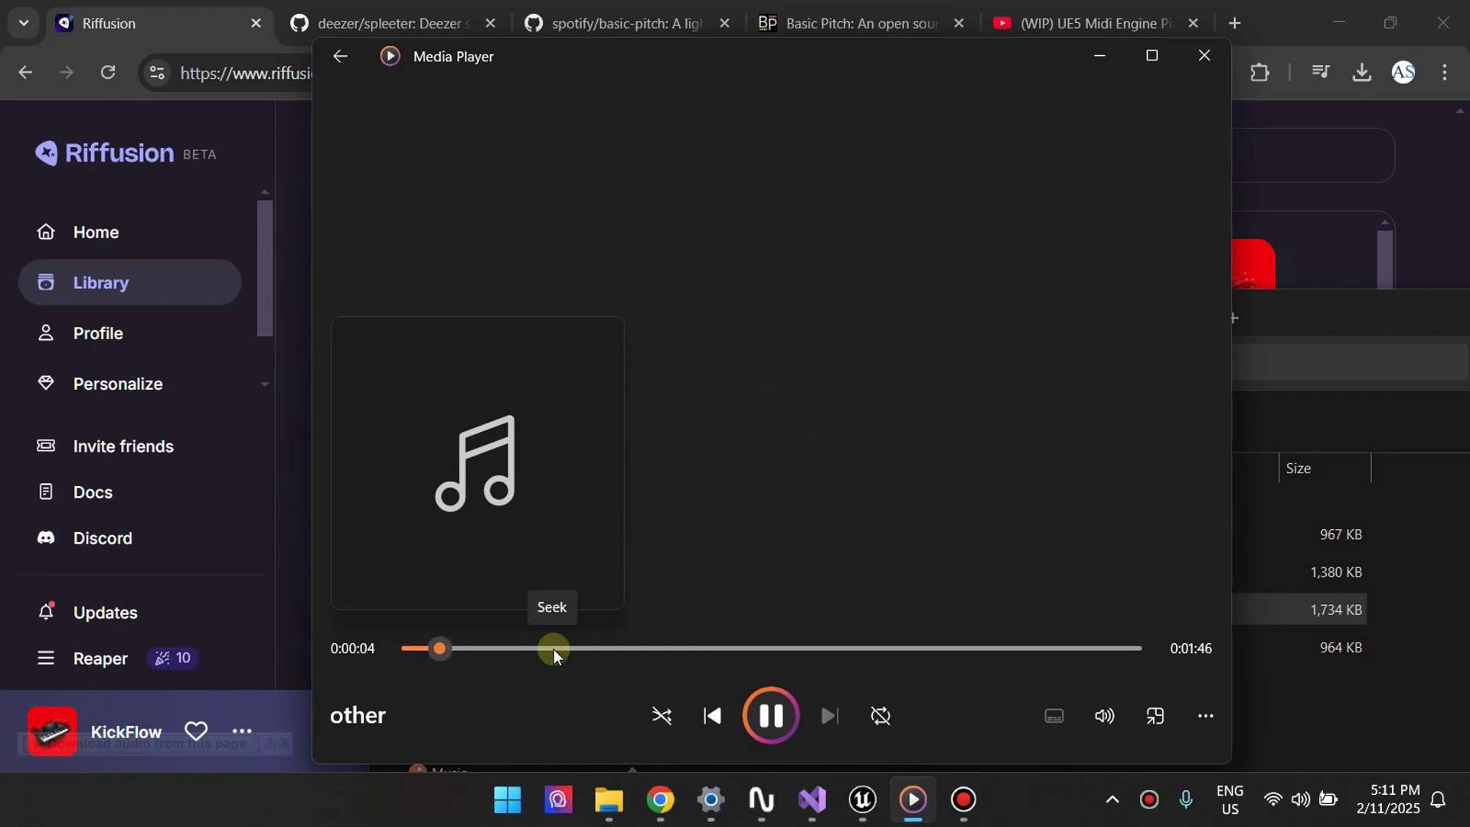
click(1201, 57)
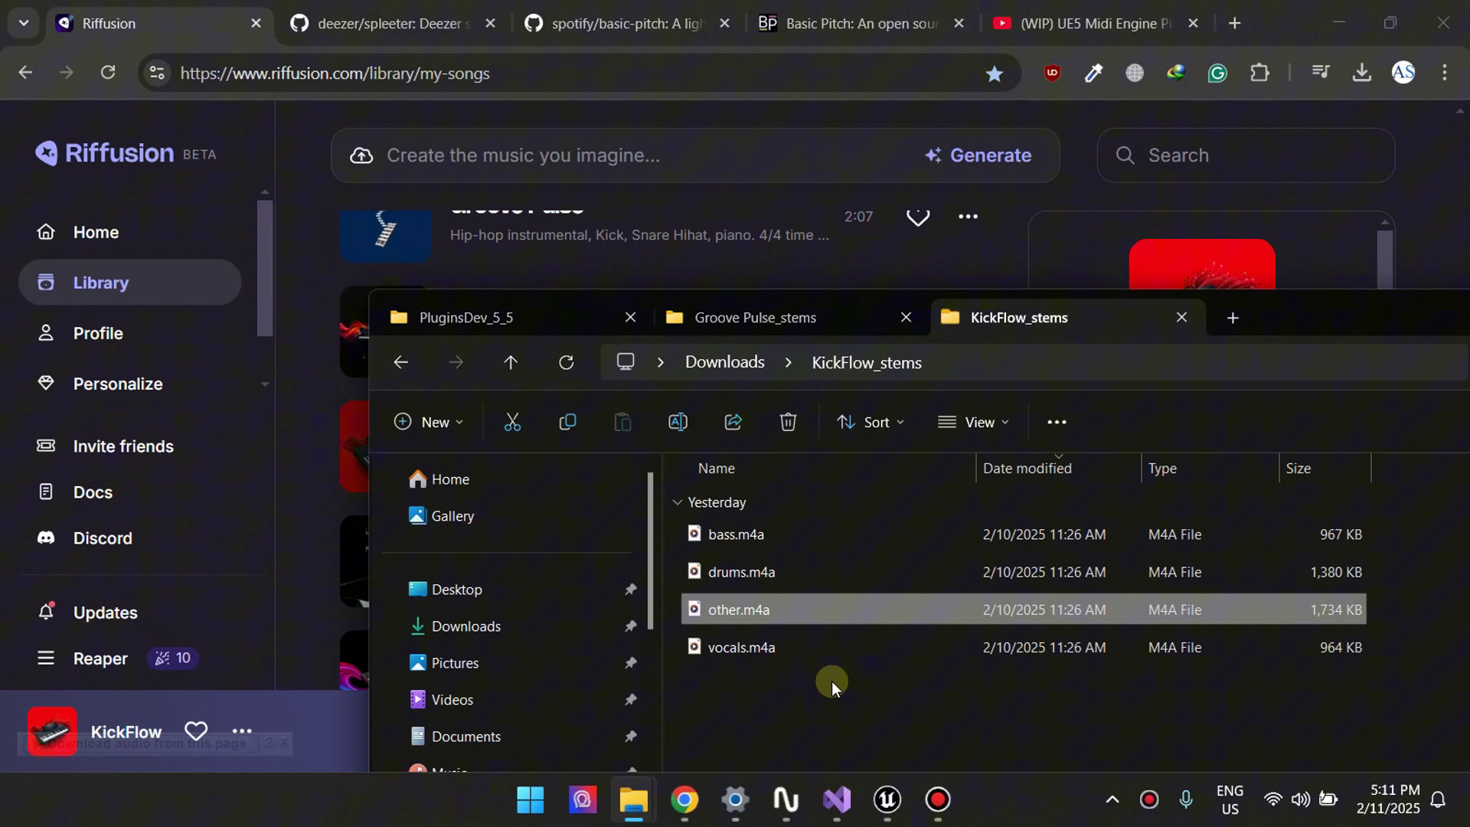
drag(1289, 311, 1190, 278)
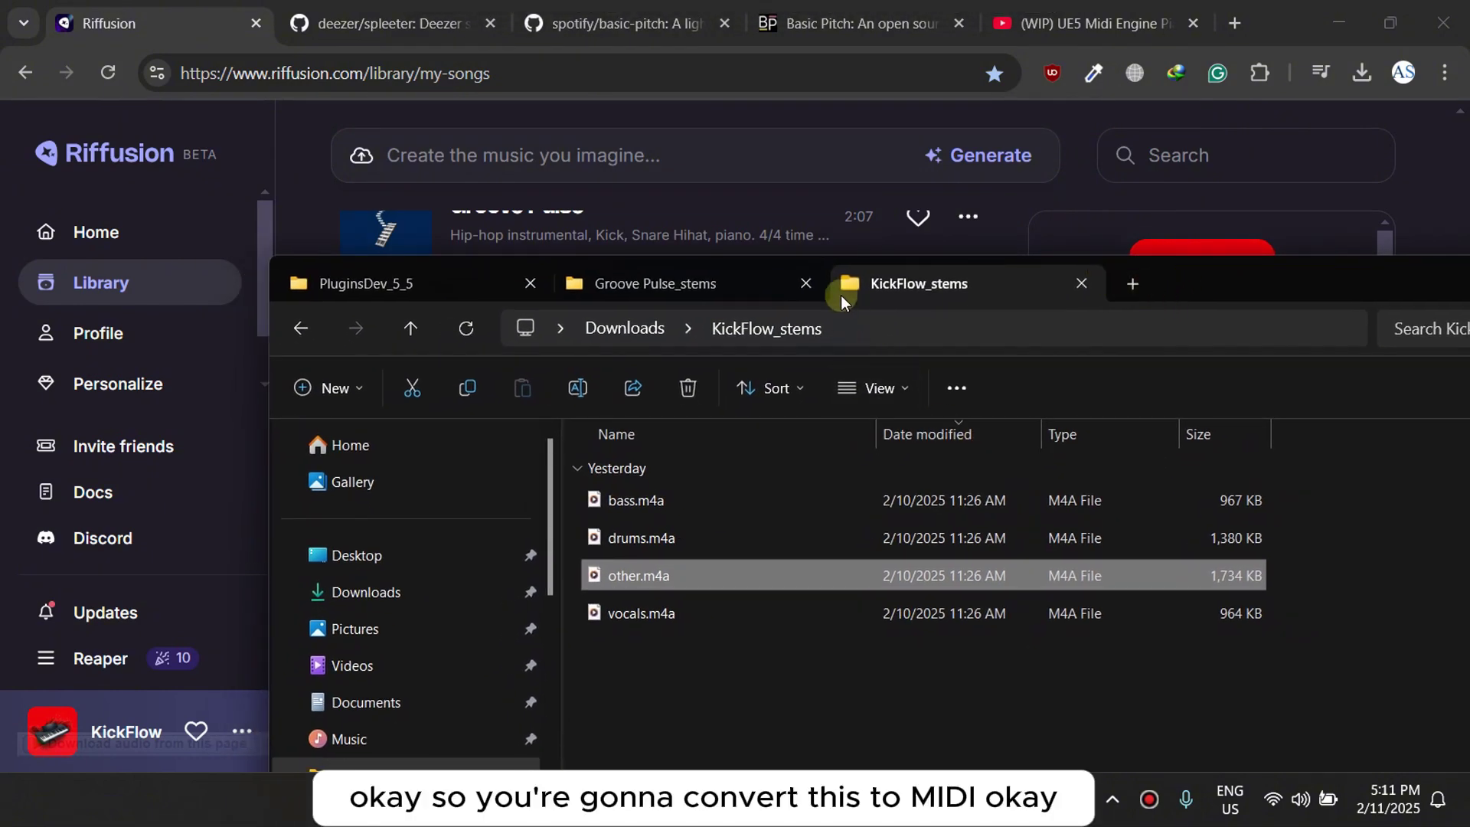
- Go from the basic-pitch GitHub page to the Basic Pitch converter and scroll to its drop zone
click(605, 23)
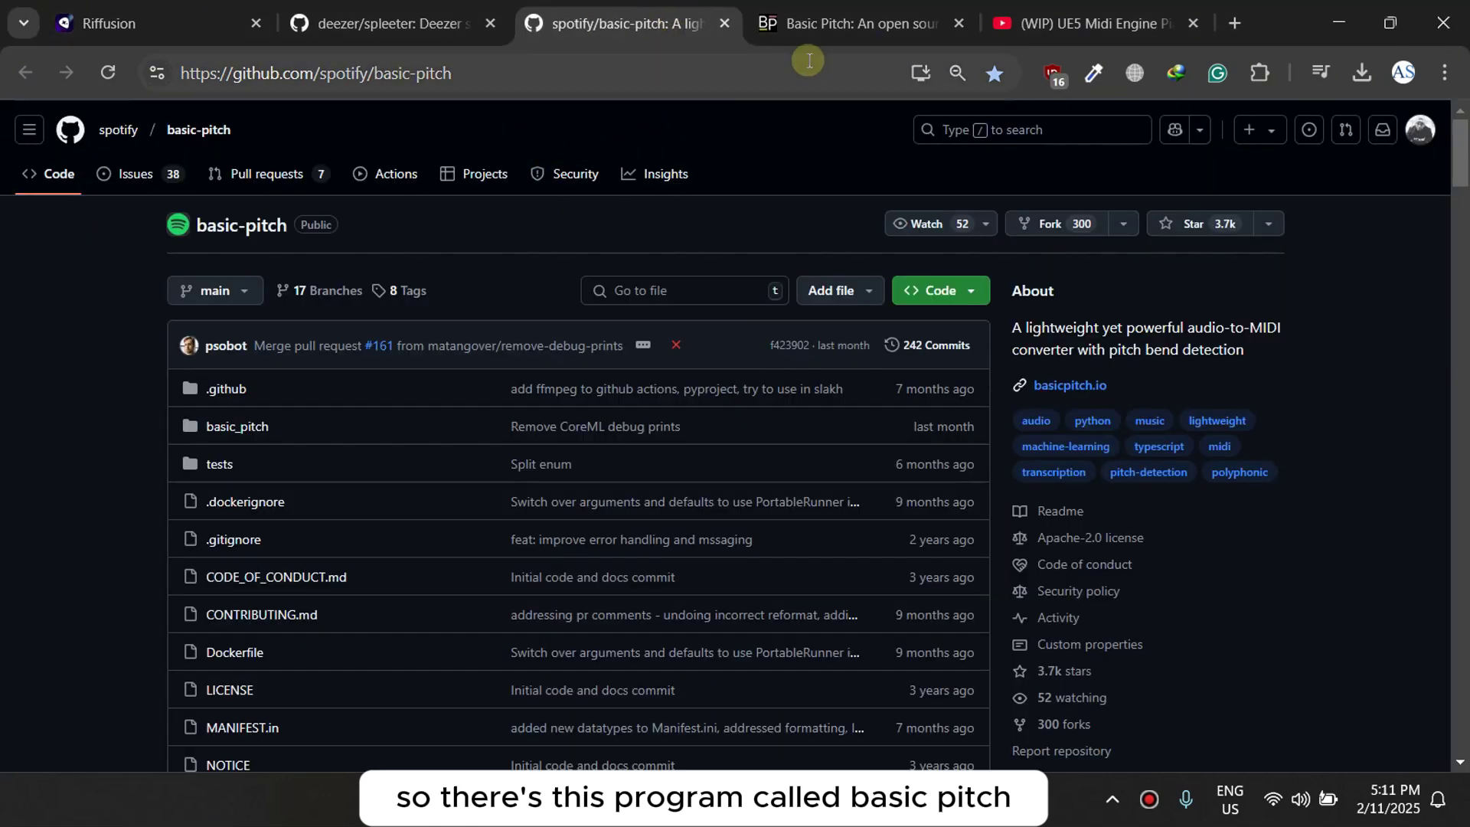
click(843, 23)
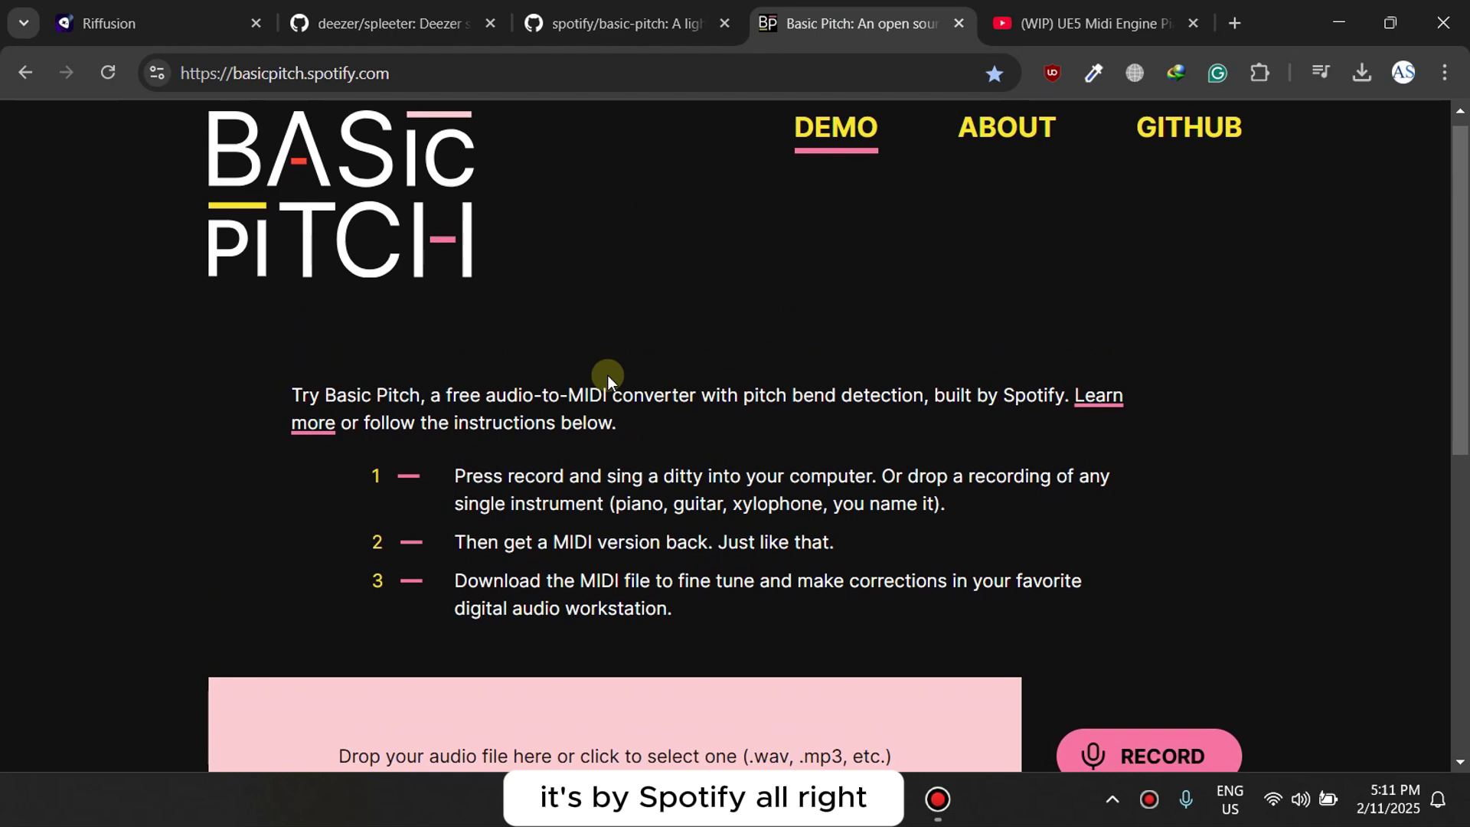
scroll(608, 374, down, 1)
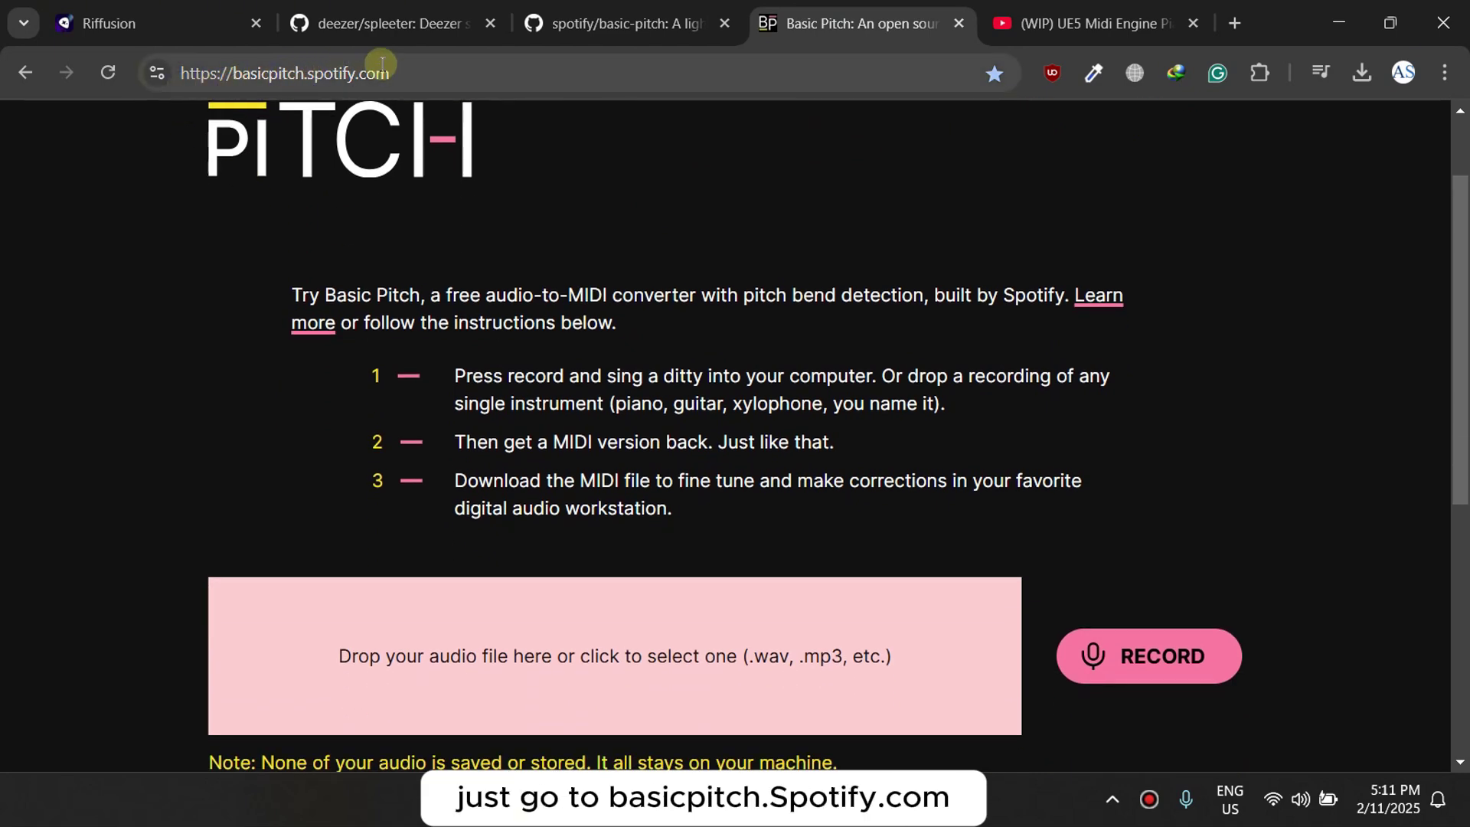
scroll(117, 284, down, 1)
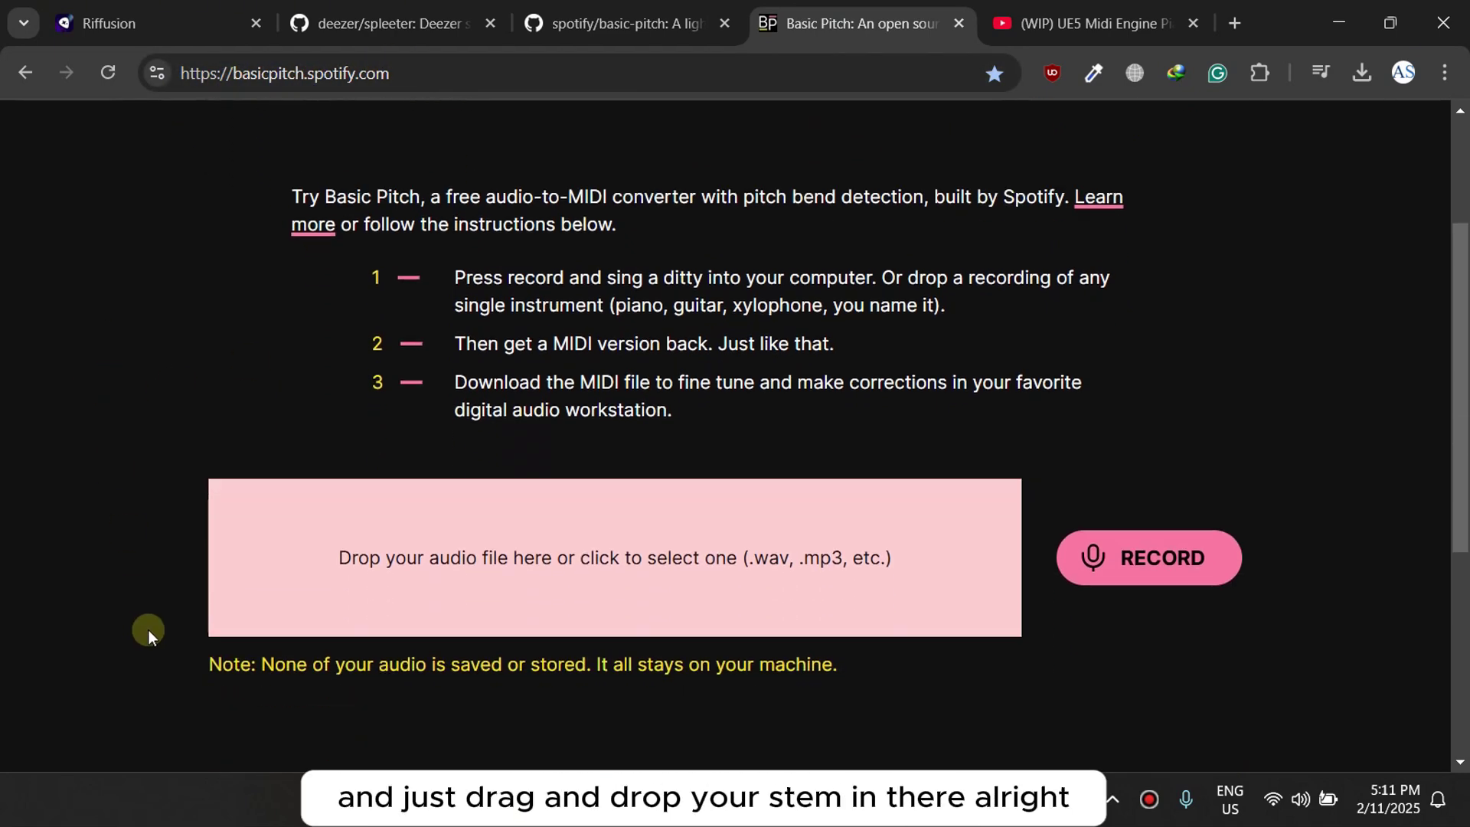
- Drop other.m4a from the KickFlow_stems folder onto Basic Pitch to convert it to MIDI
mouse_move(635, 807)
mouse_move(618, 703)
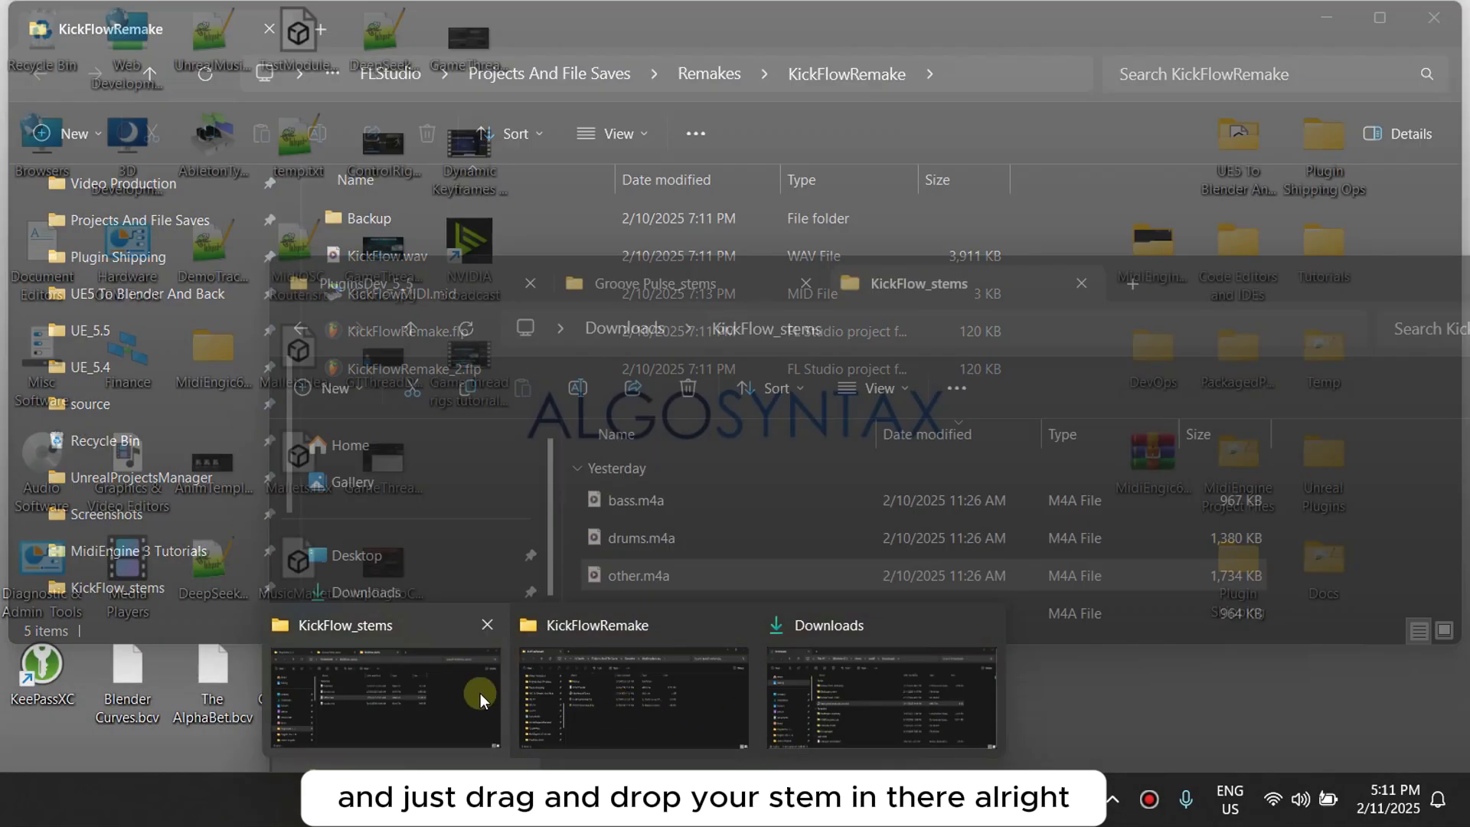
click(480, 692)
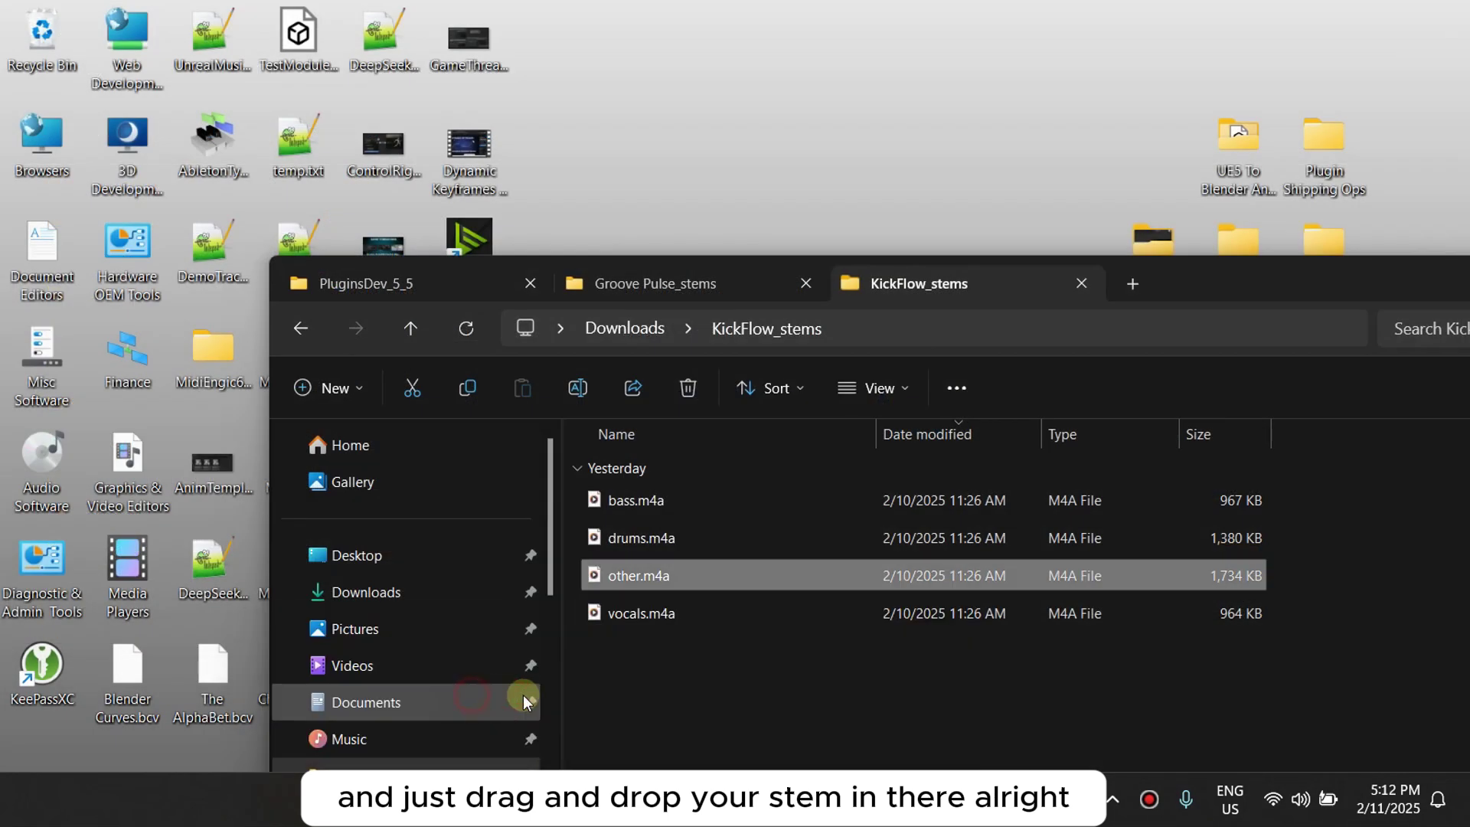
drag(635, 582, 665, 612)
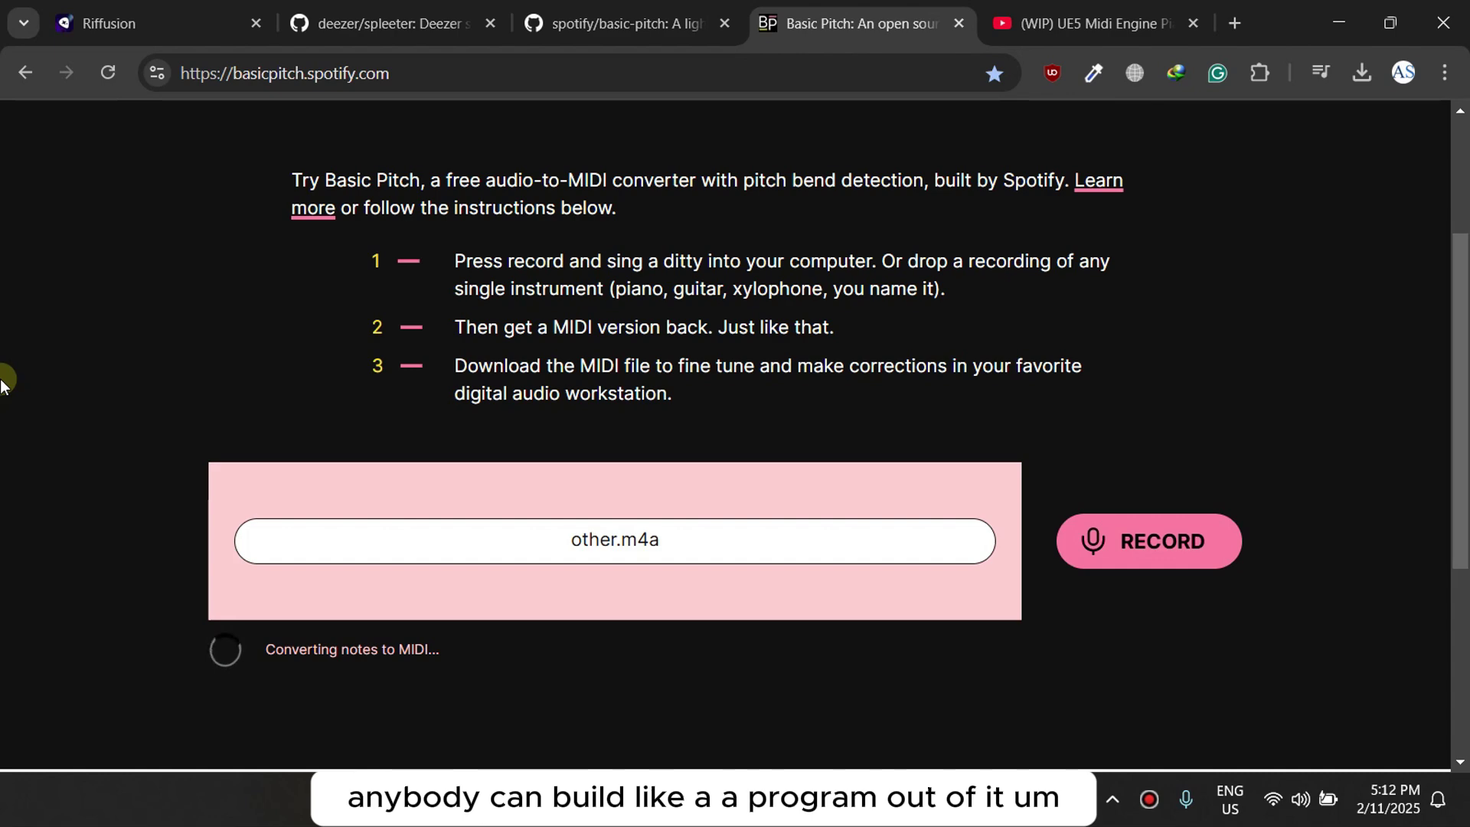
- Clear a stray text selection and switch to the spotify/basic-pitch GitHub repository
drag(483, 180, 559, 157)
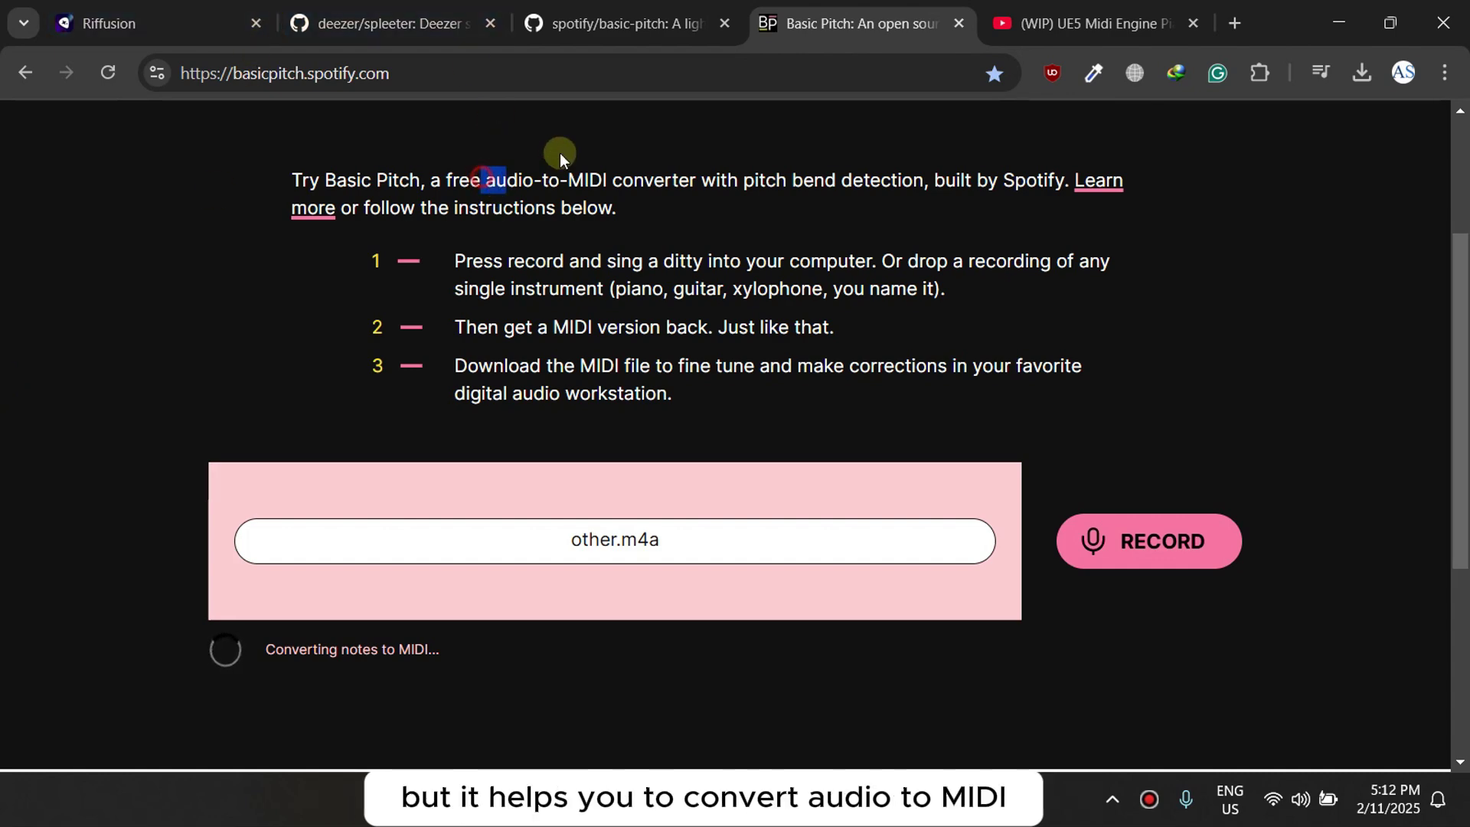
click(663, 270)
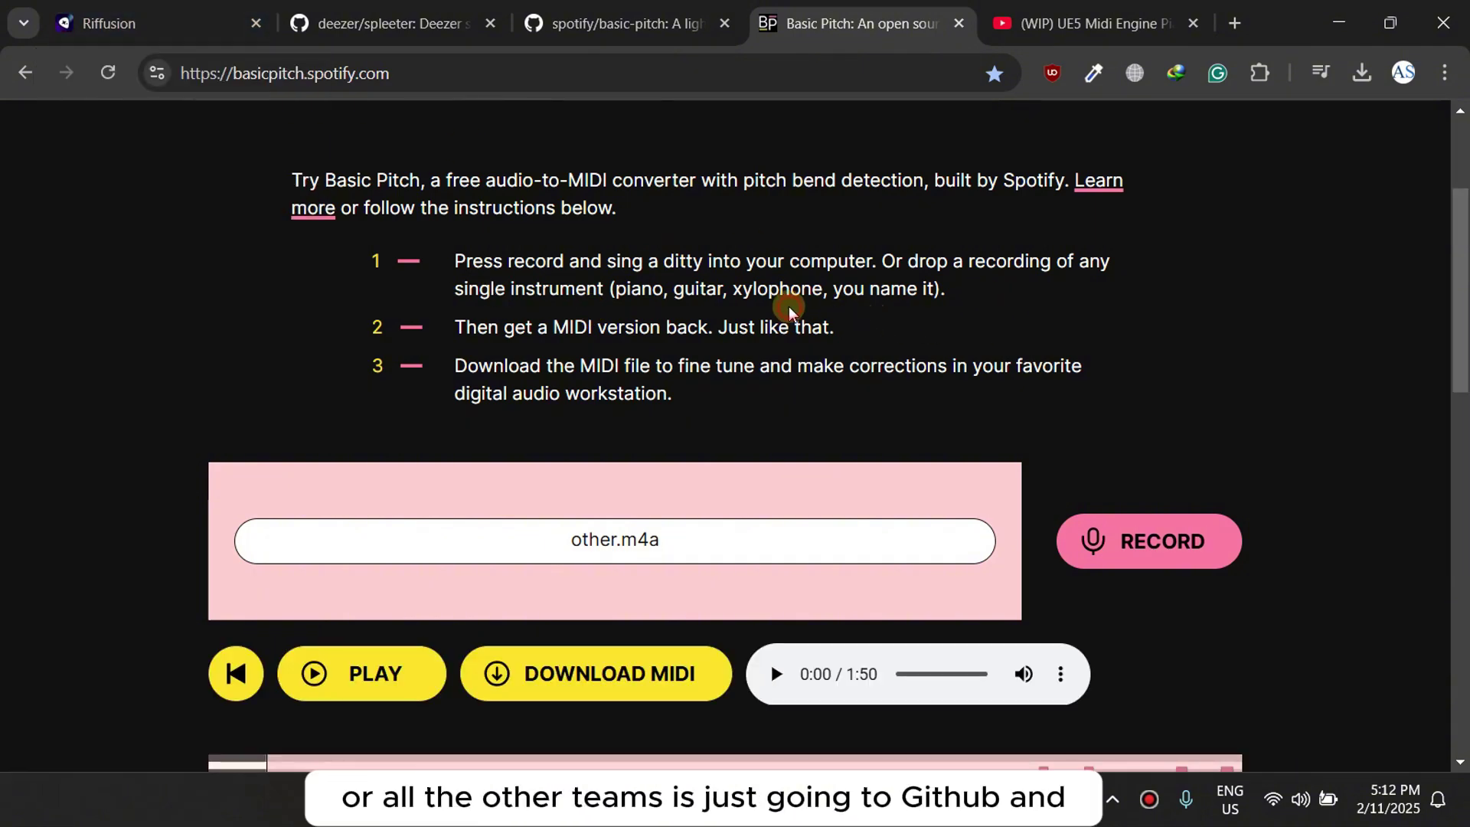
click(656, 17)
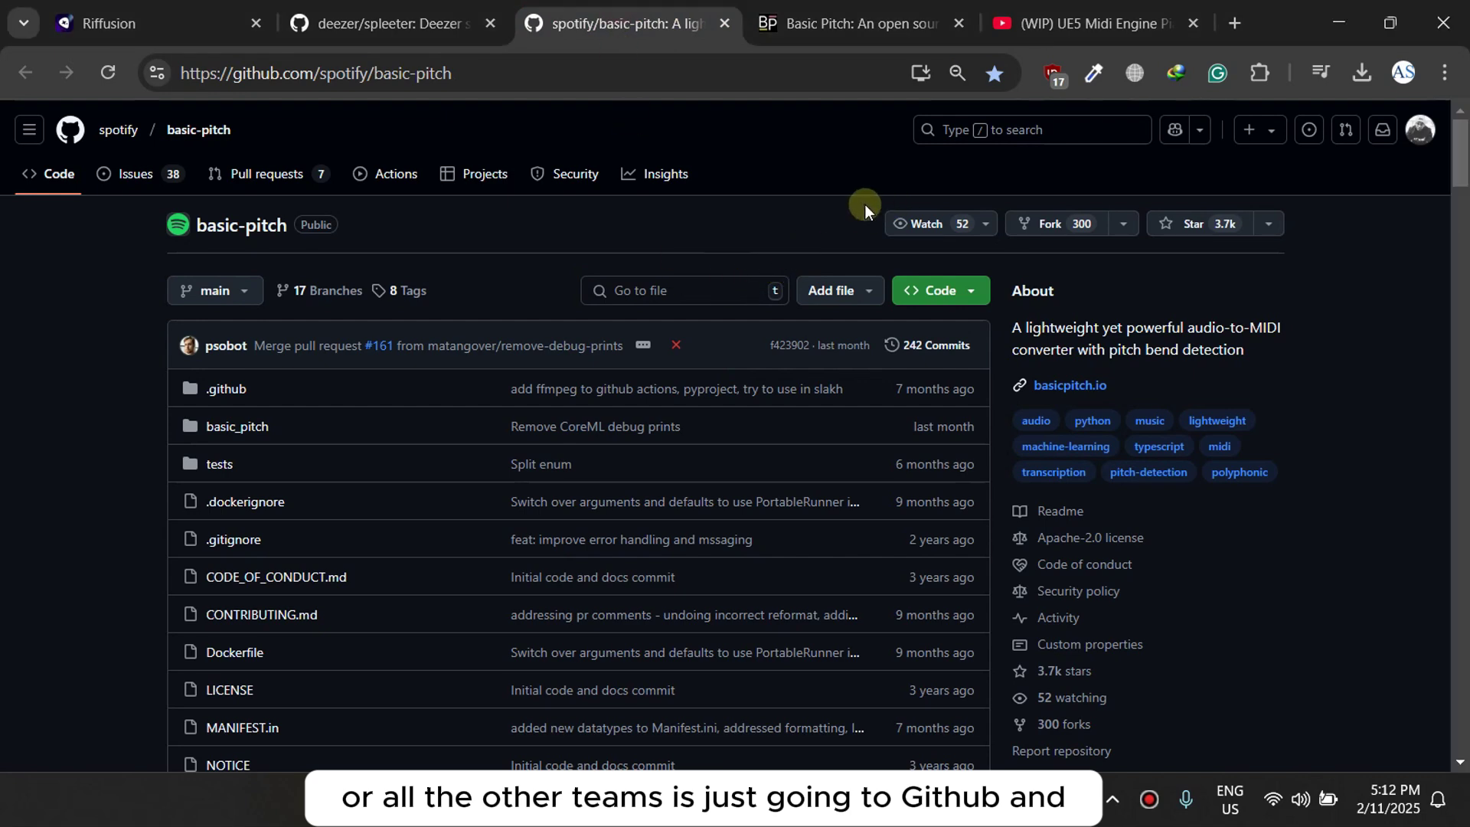
- Scroll through the basic-pitch repository page, then return to Riffusion's song library
scroll(1156, 439, down, 3)
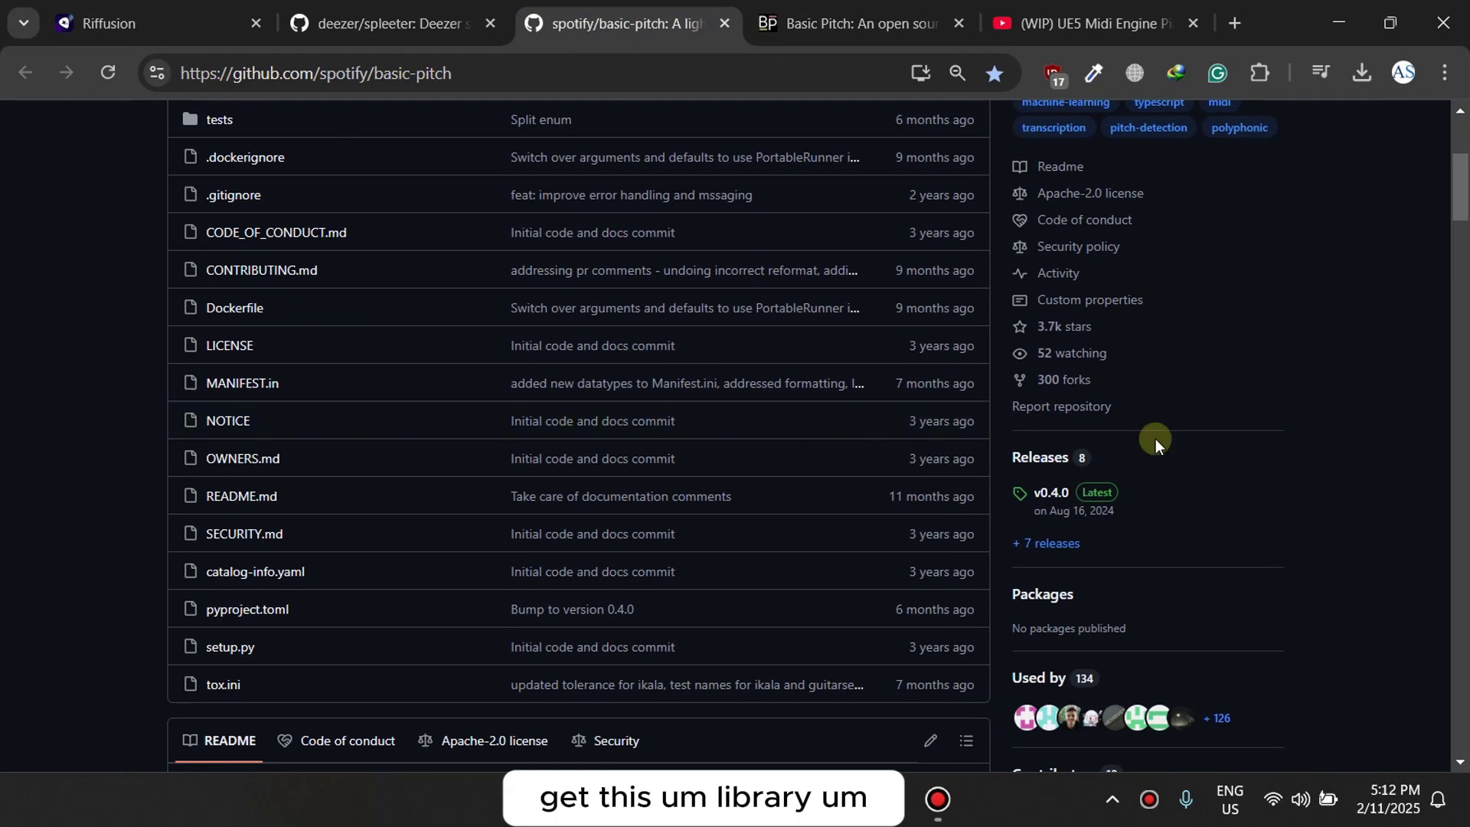
scroll(1309, 412, up, 1)
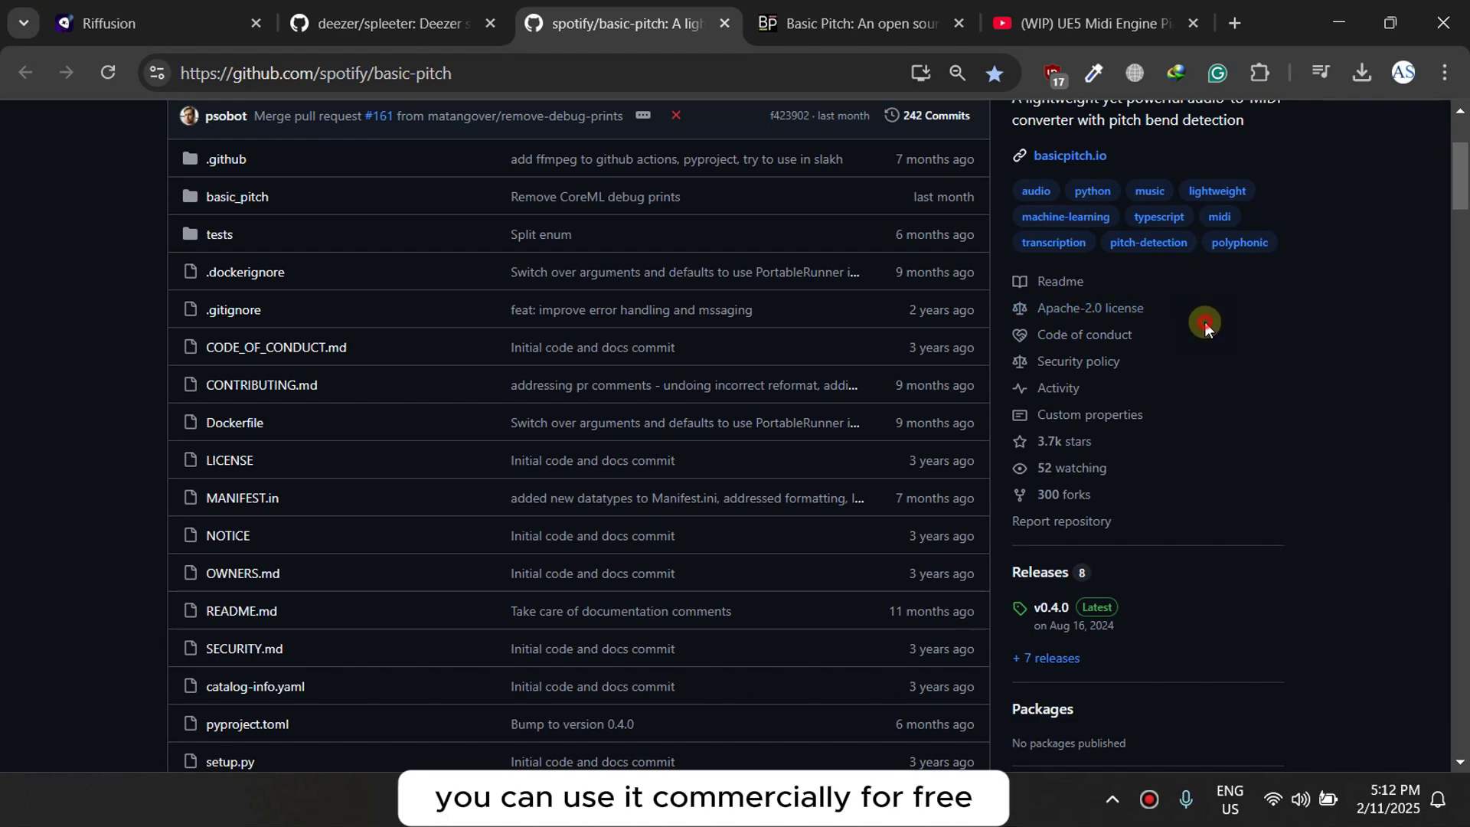
click(212, 6)
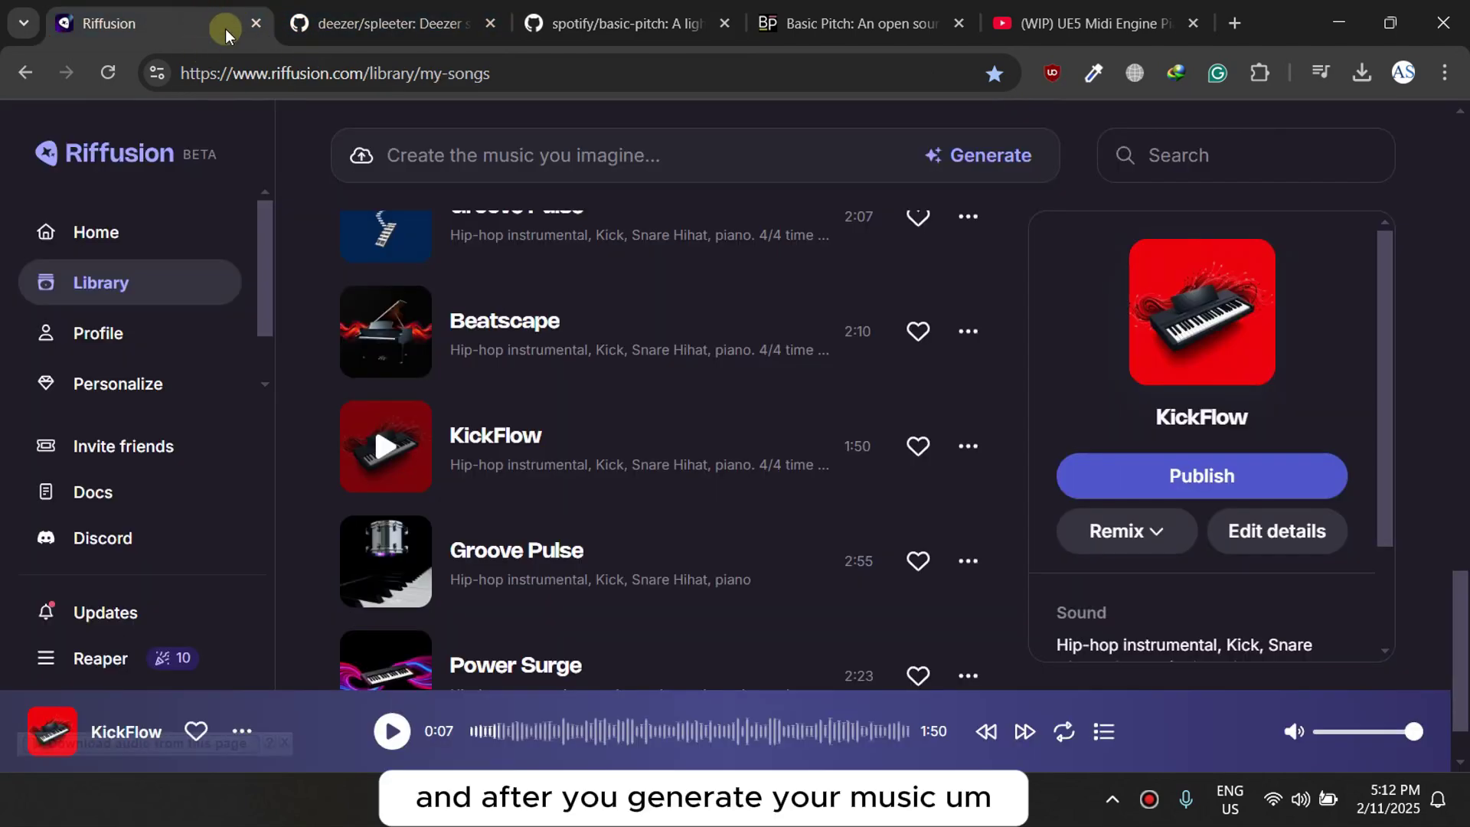
- Review the deezer/spleeter repository, highlighting its four-stem separation mode line
click(405, 8)
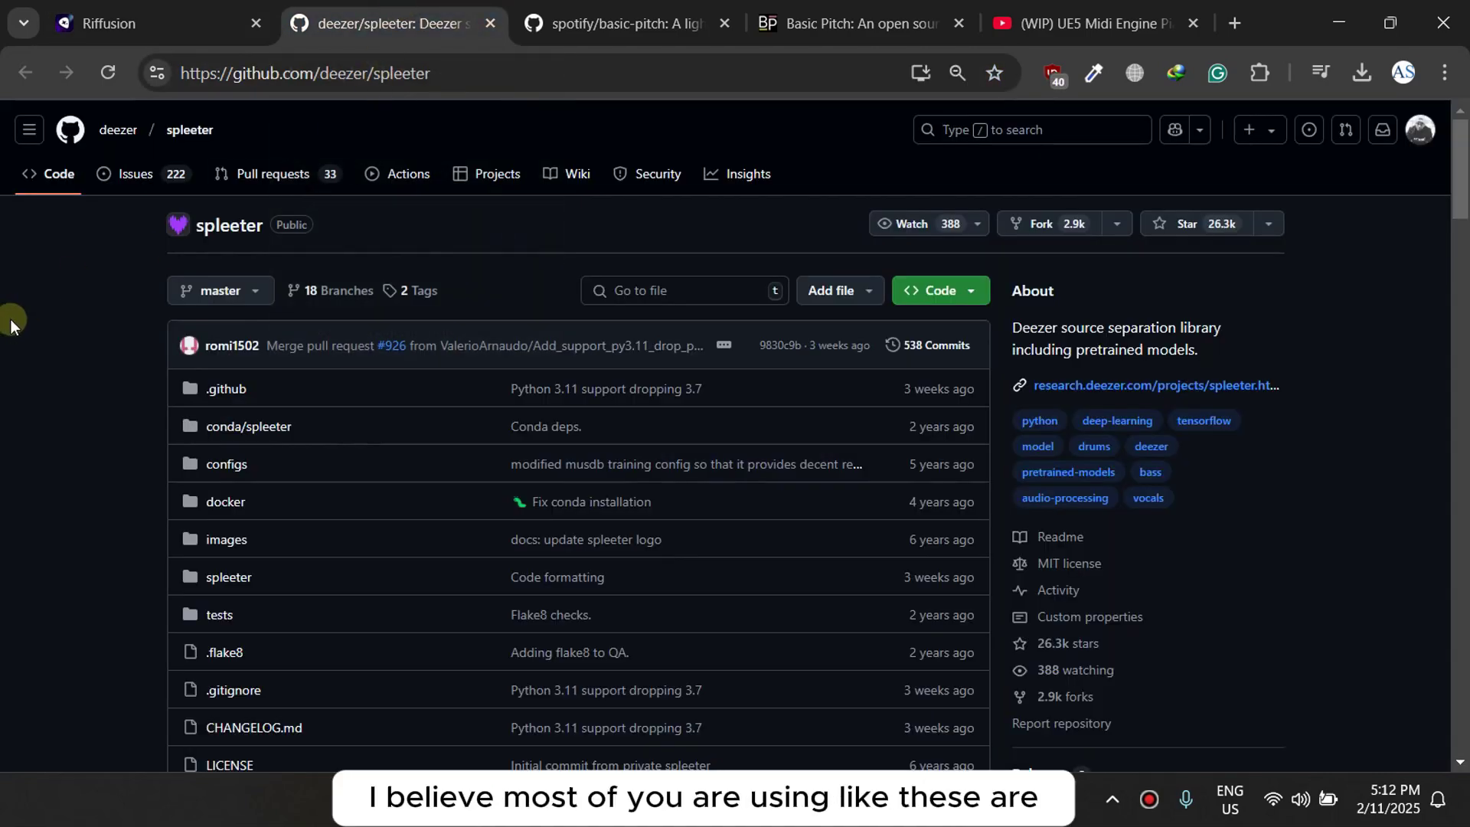
scroll(6, 398, down, 4)
scroll(6, 425, down, 2)
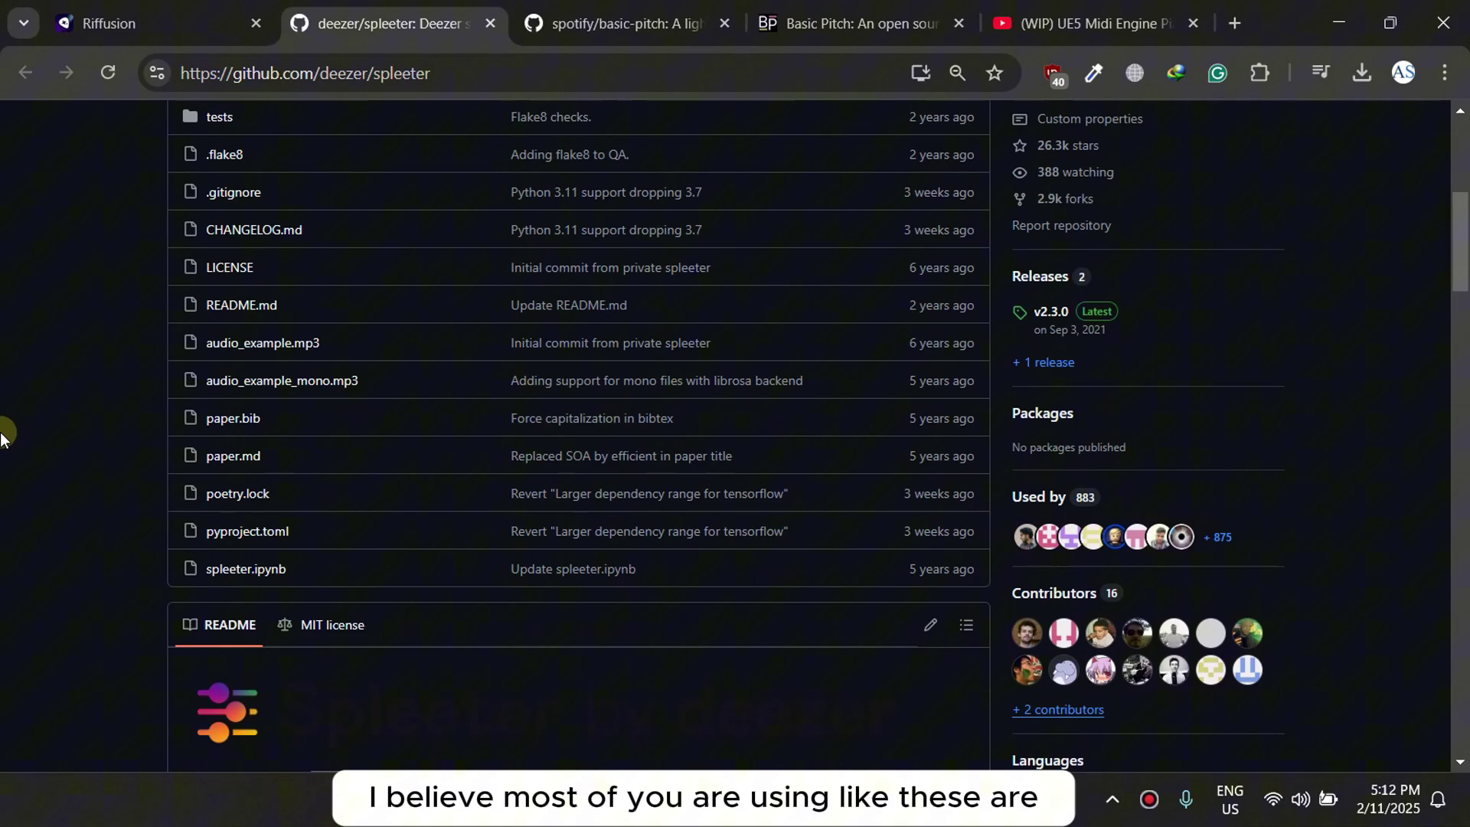
scroll(108, 406, up, 4)
scroll(89, 409, up, 1)
scroll(89, 408, down, 12)
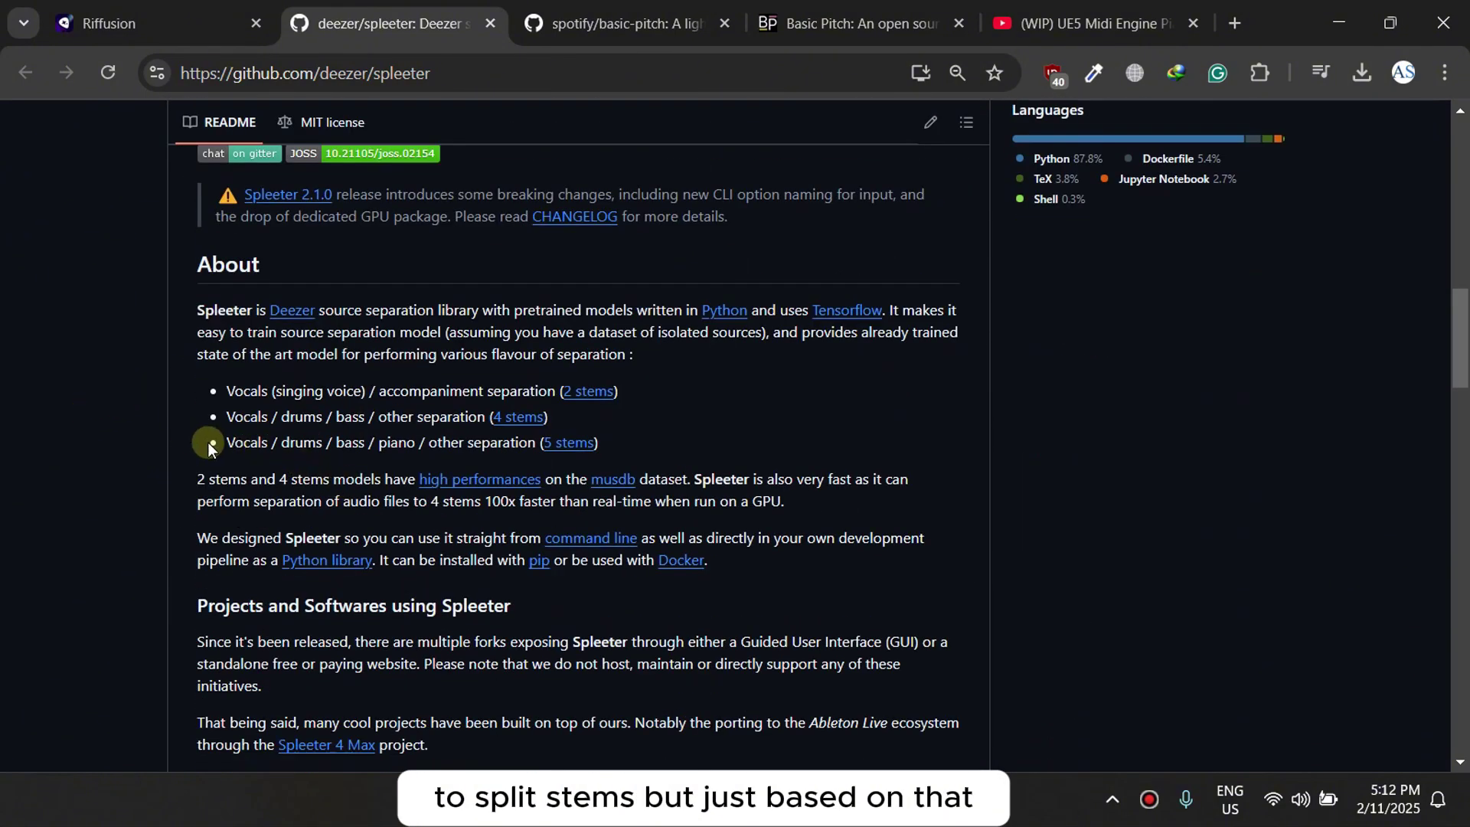
drag(214, 421, 488, 419)
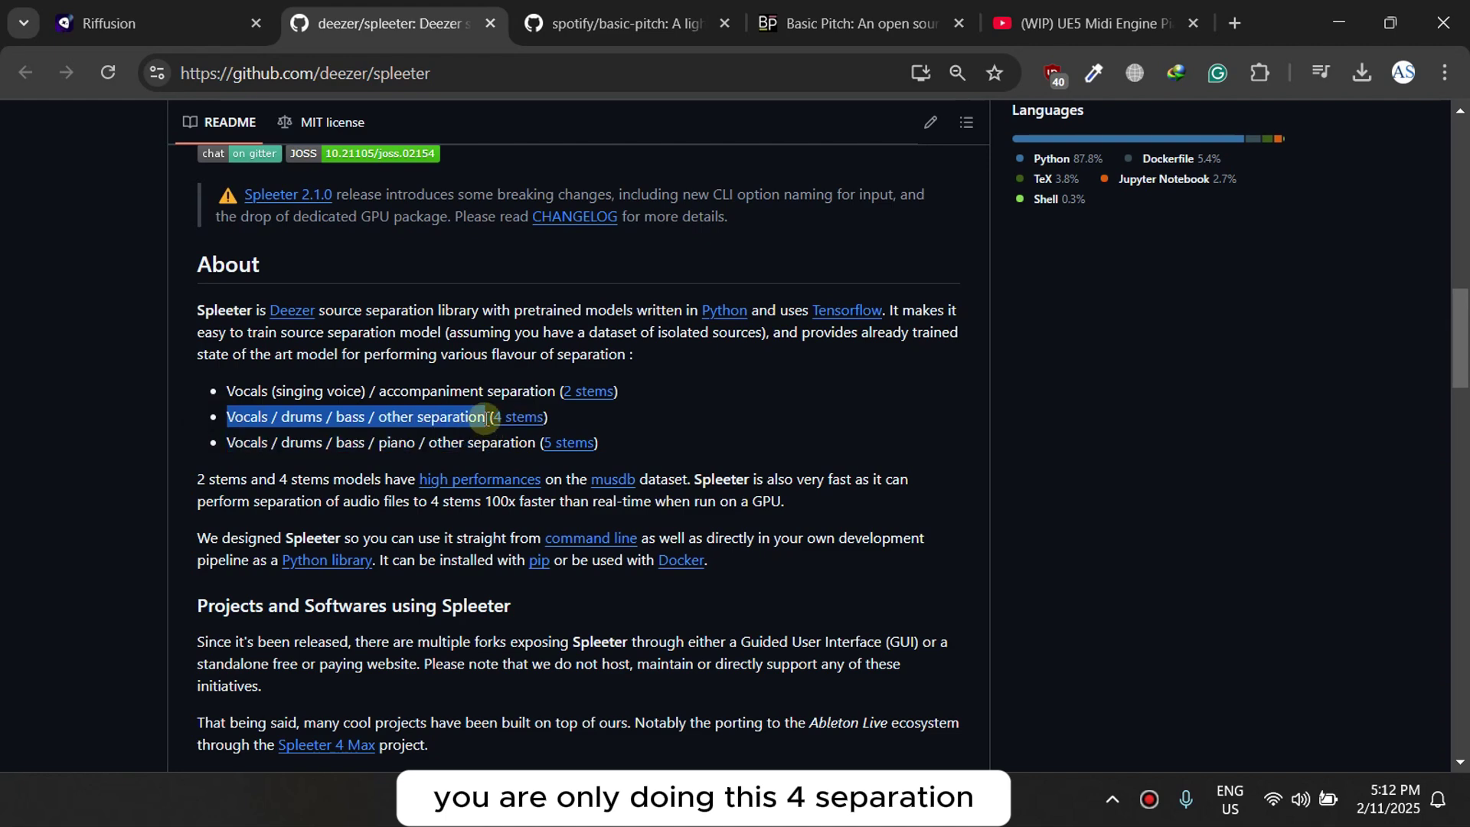
click(848, 411)
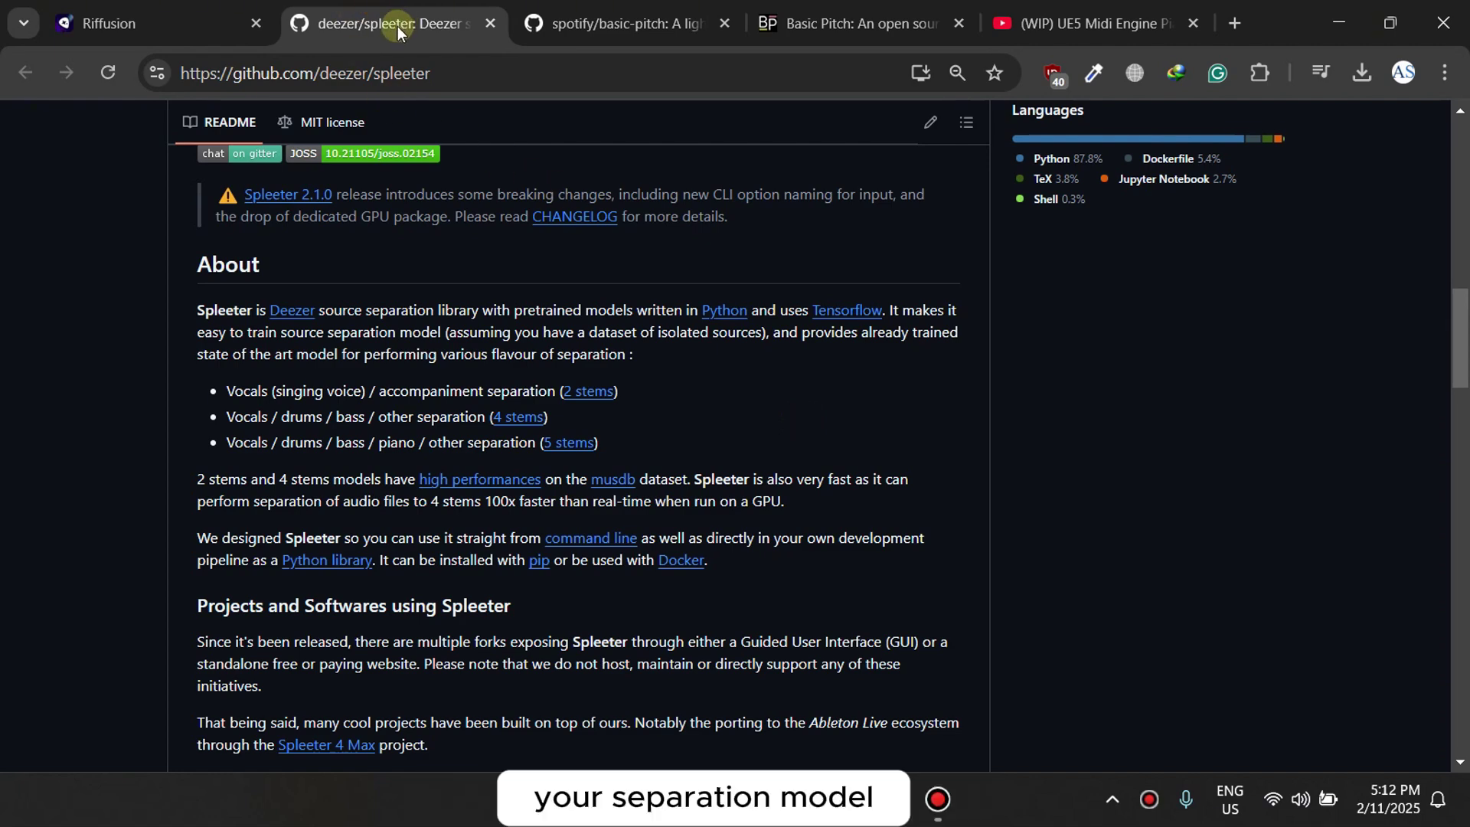
- Revisit the basic-pitch README and KickFlow's options, ending on the finished other.m4a conversion
click(597, 23)
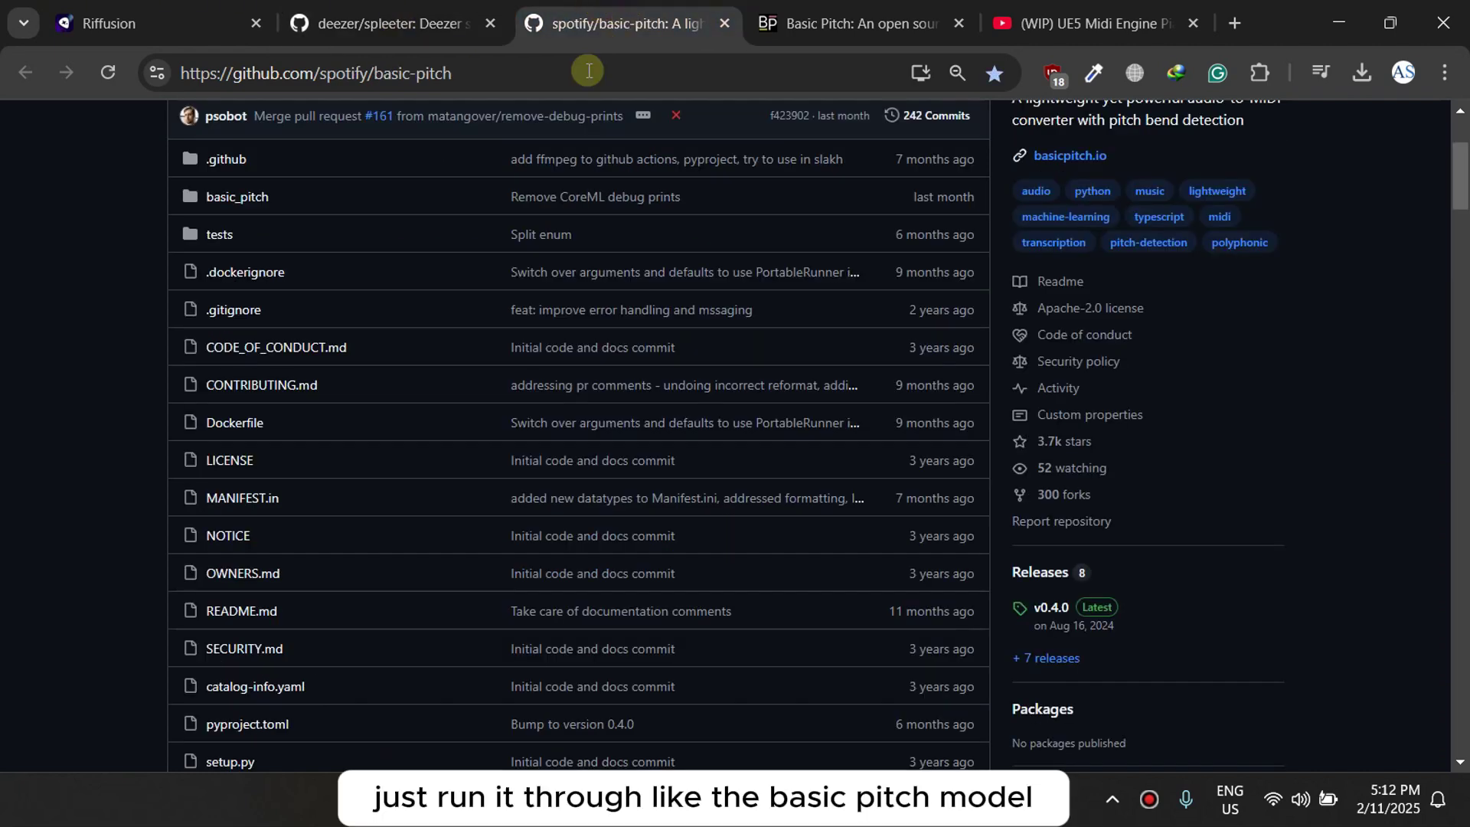
scroll(452, 404, down, 5)
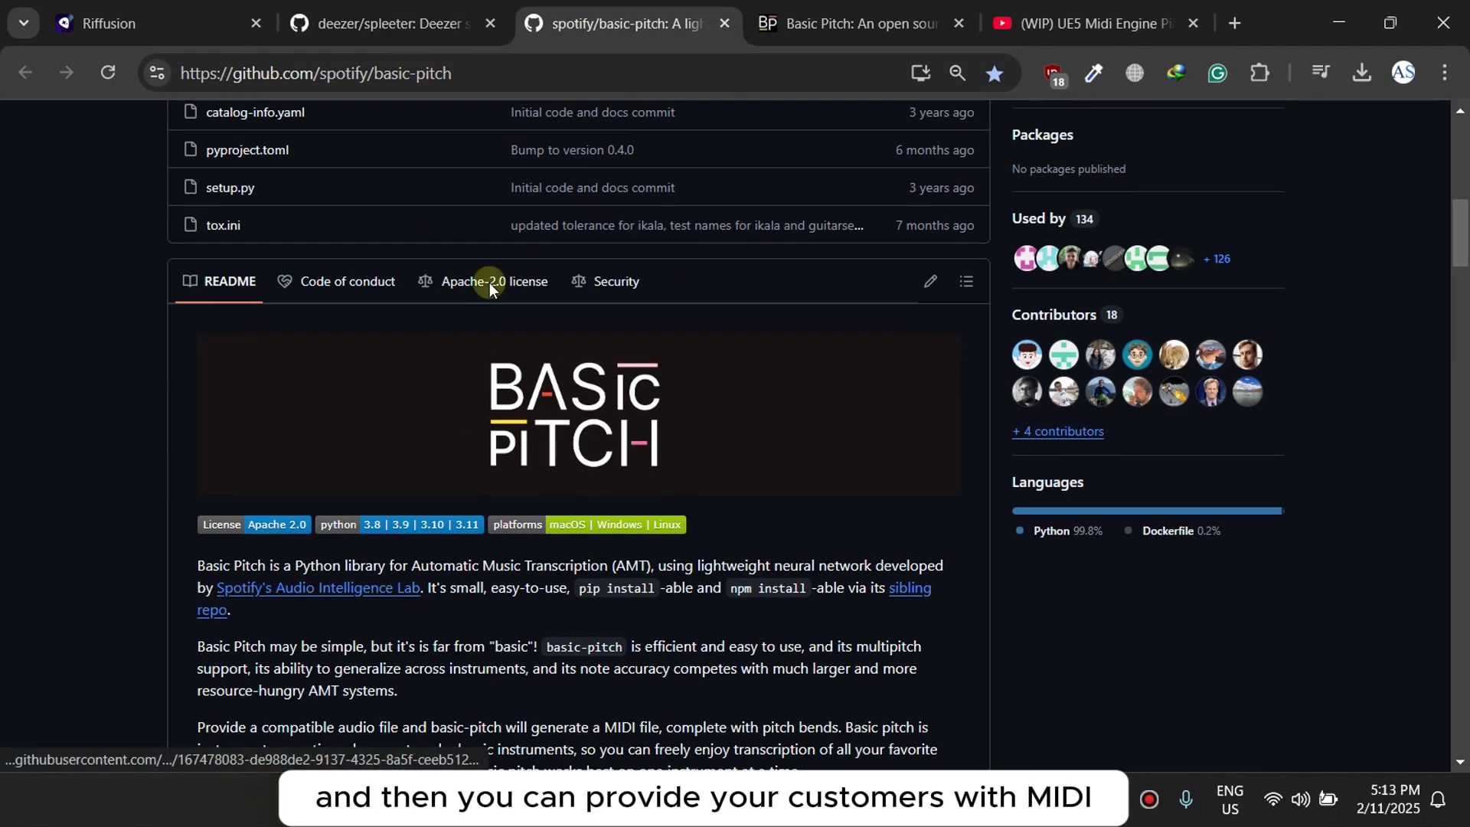
click(118, 9)
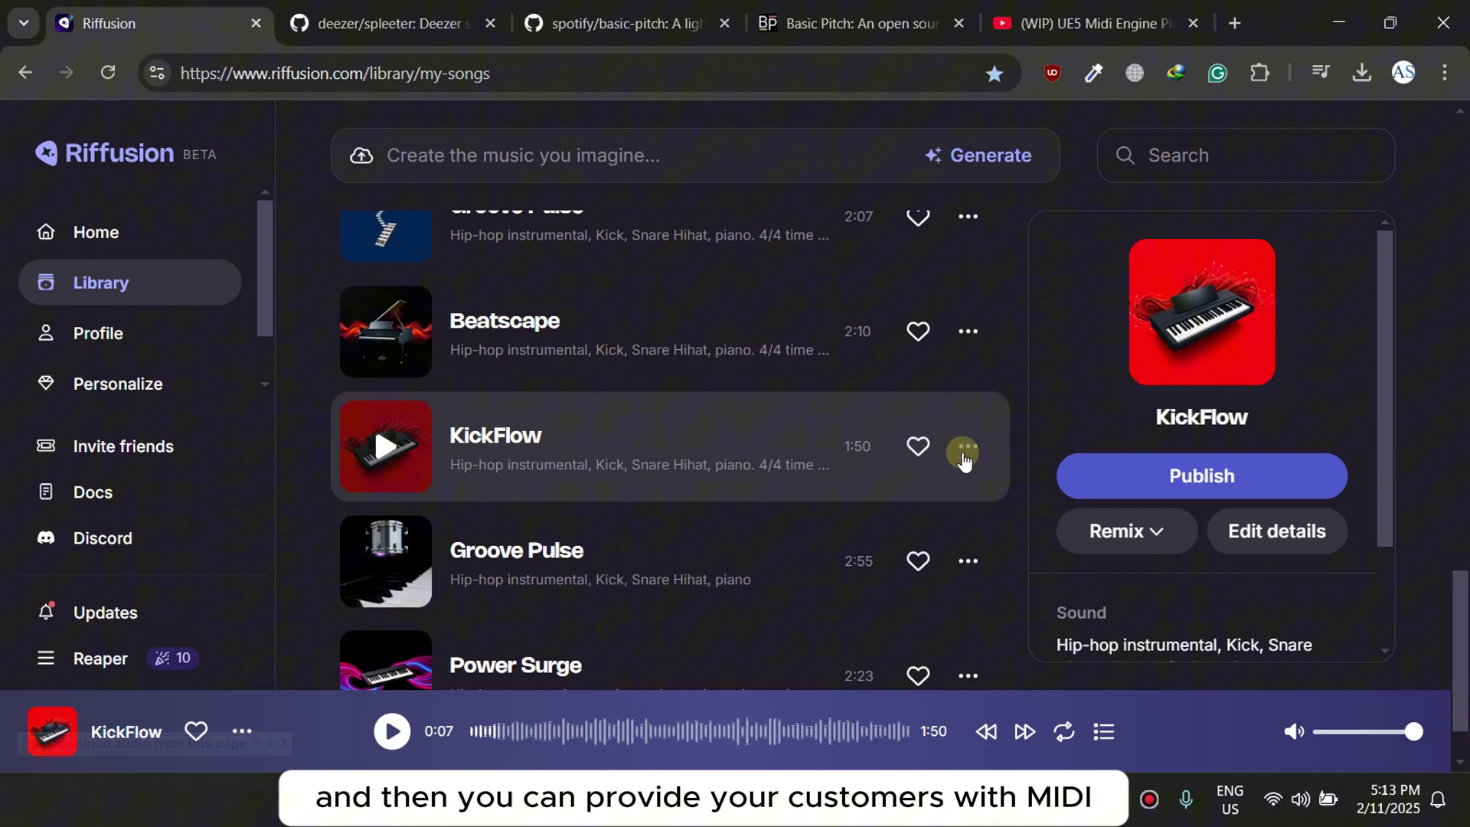
click(964, 450)
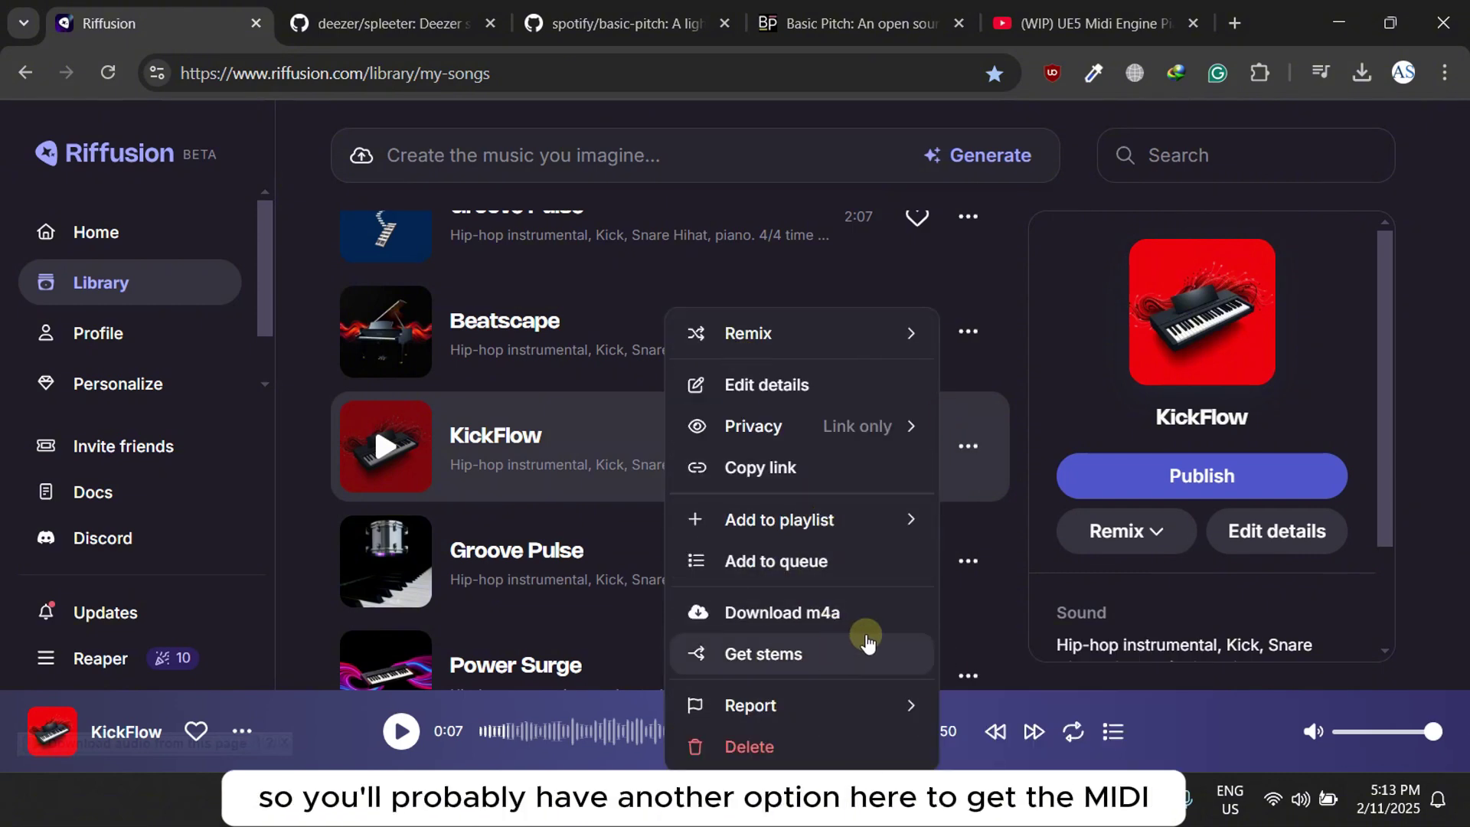
click(640, 6)
- Play the MIDI generated from other.m4a in the piano roll, then pause and rewind it
click(850, 22)
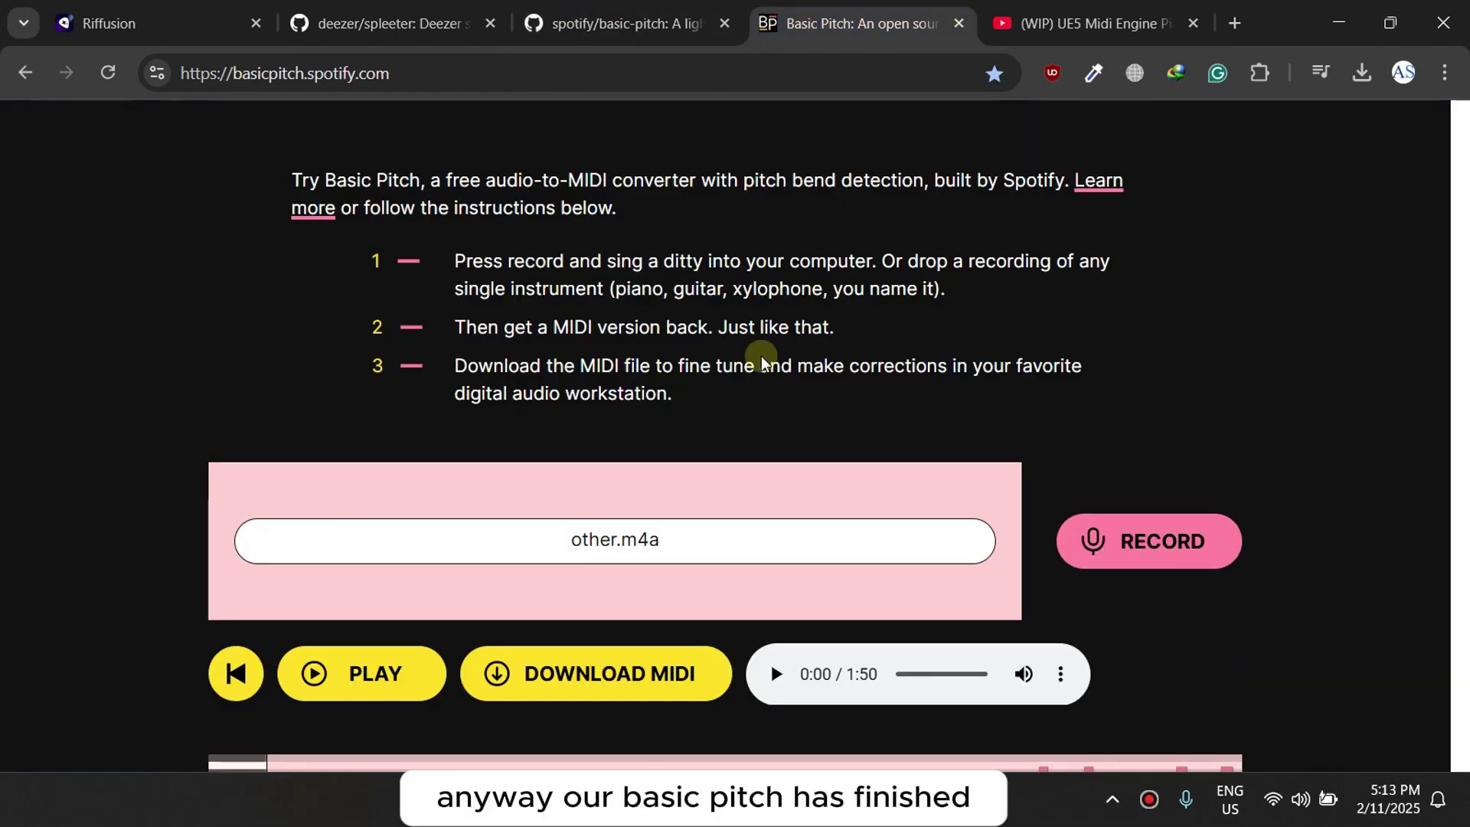
scroll(683, 335, up, 3)
scroll(497, 314, down, 5)
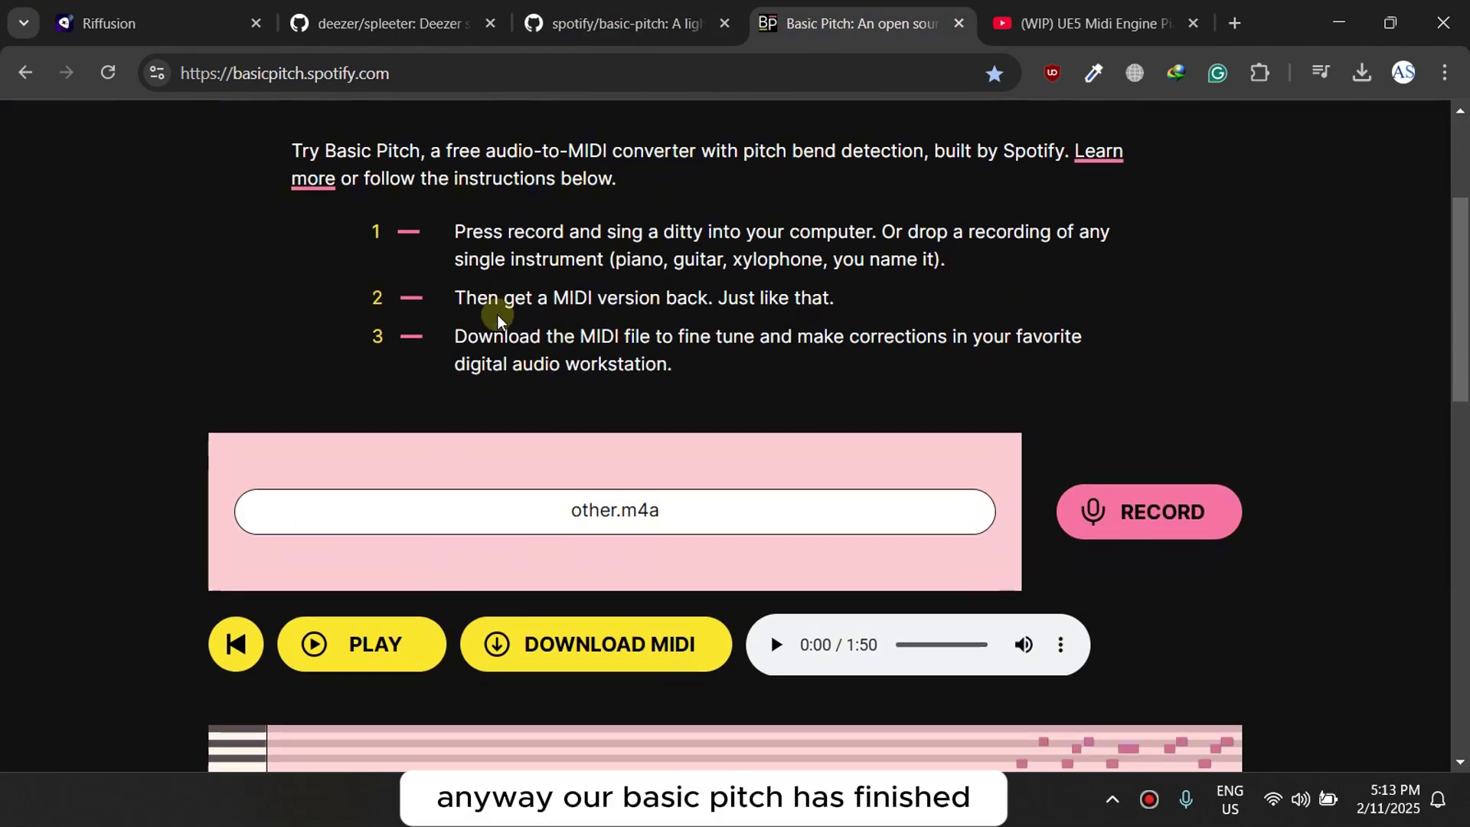
scroll(413, 352, down, 3)
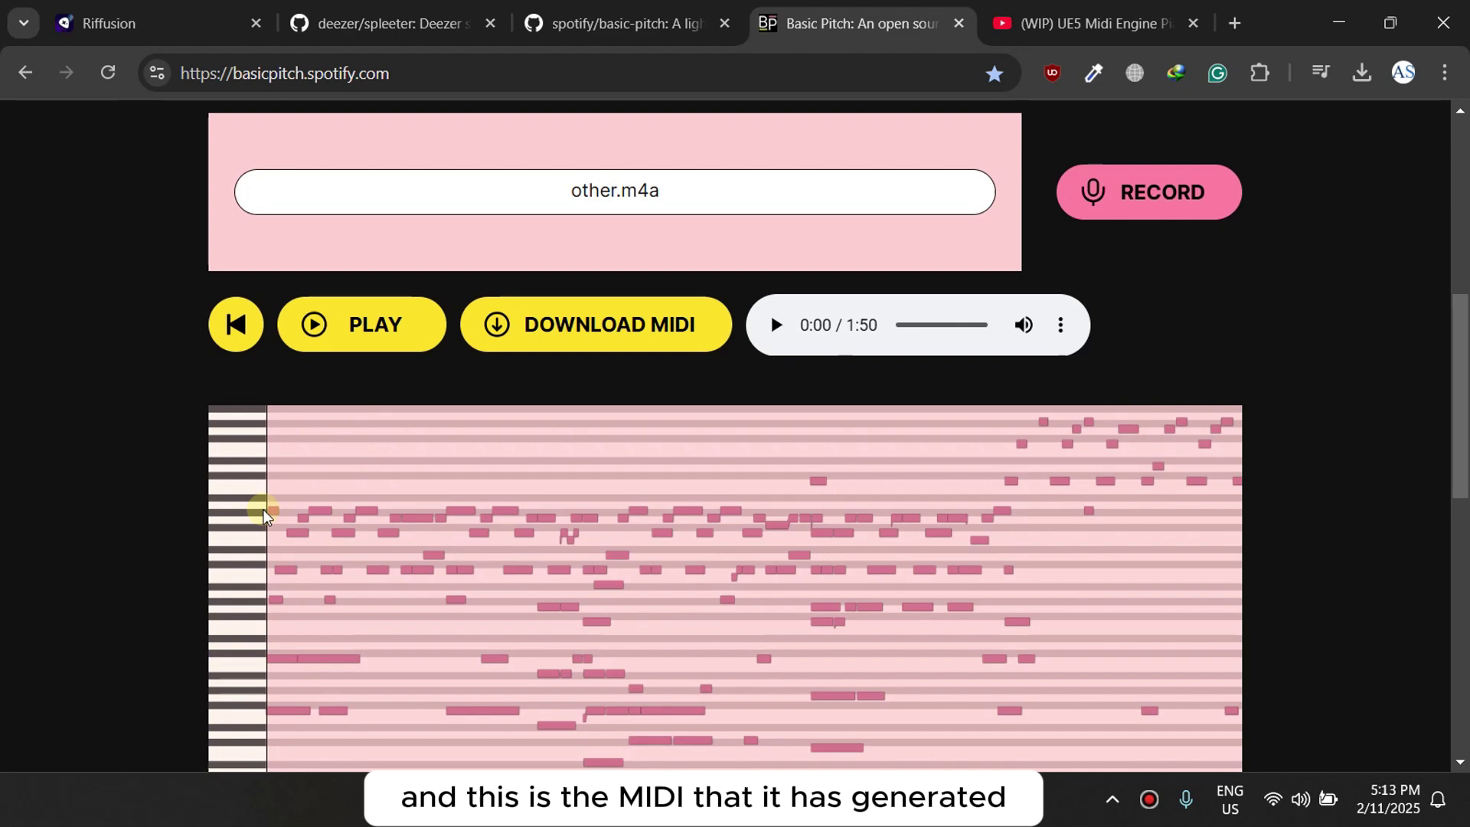
scroll(275, 511, down, 4)
scroll(297, 510, up, 4)
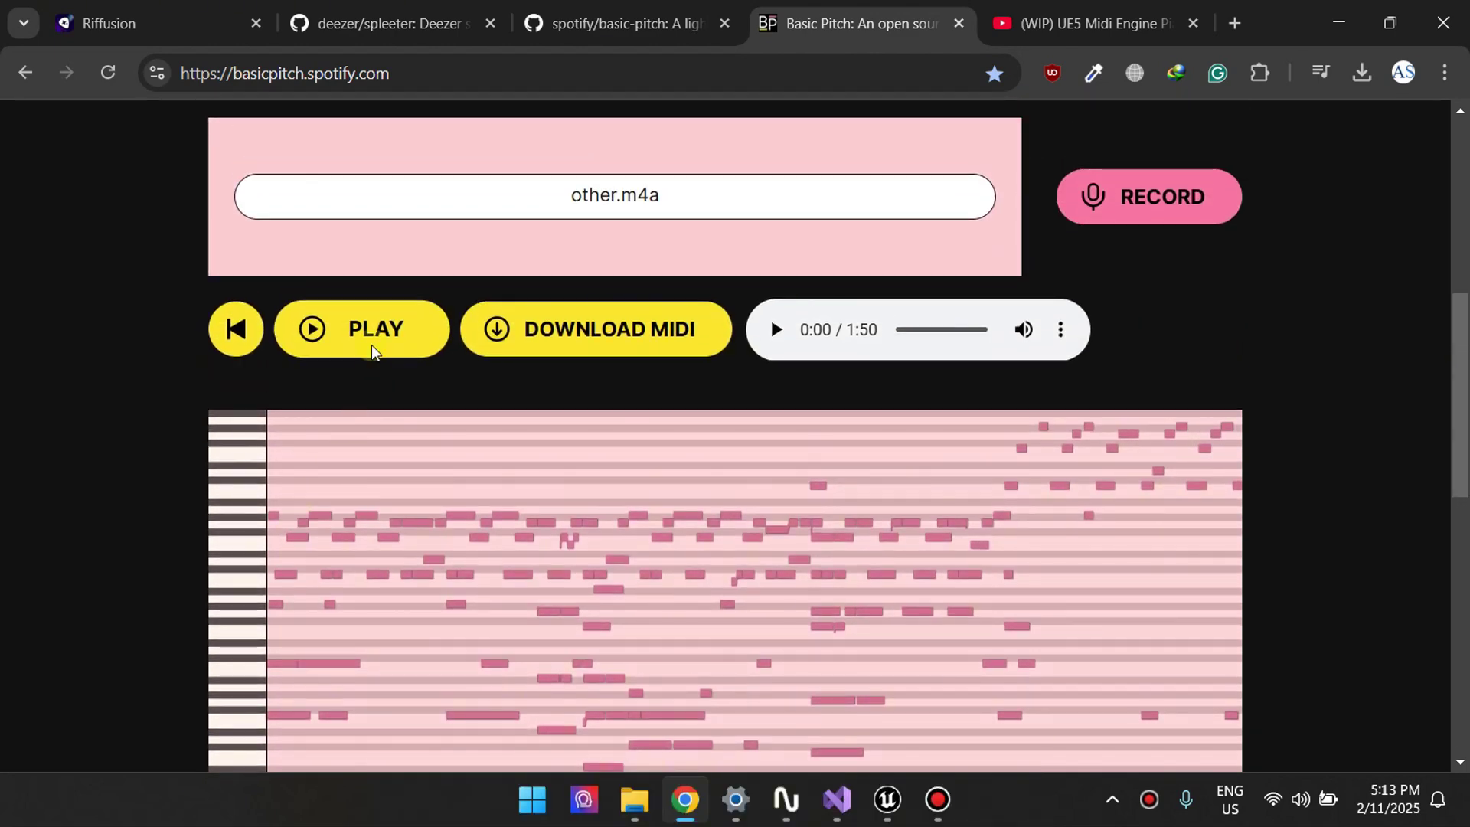
click(358, 334)
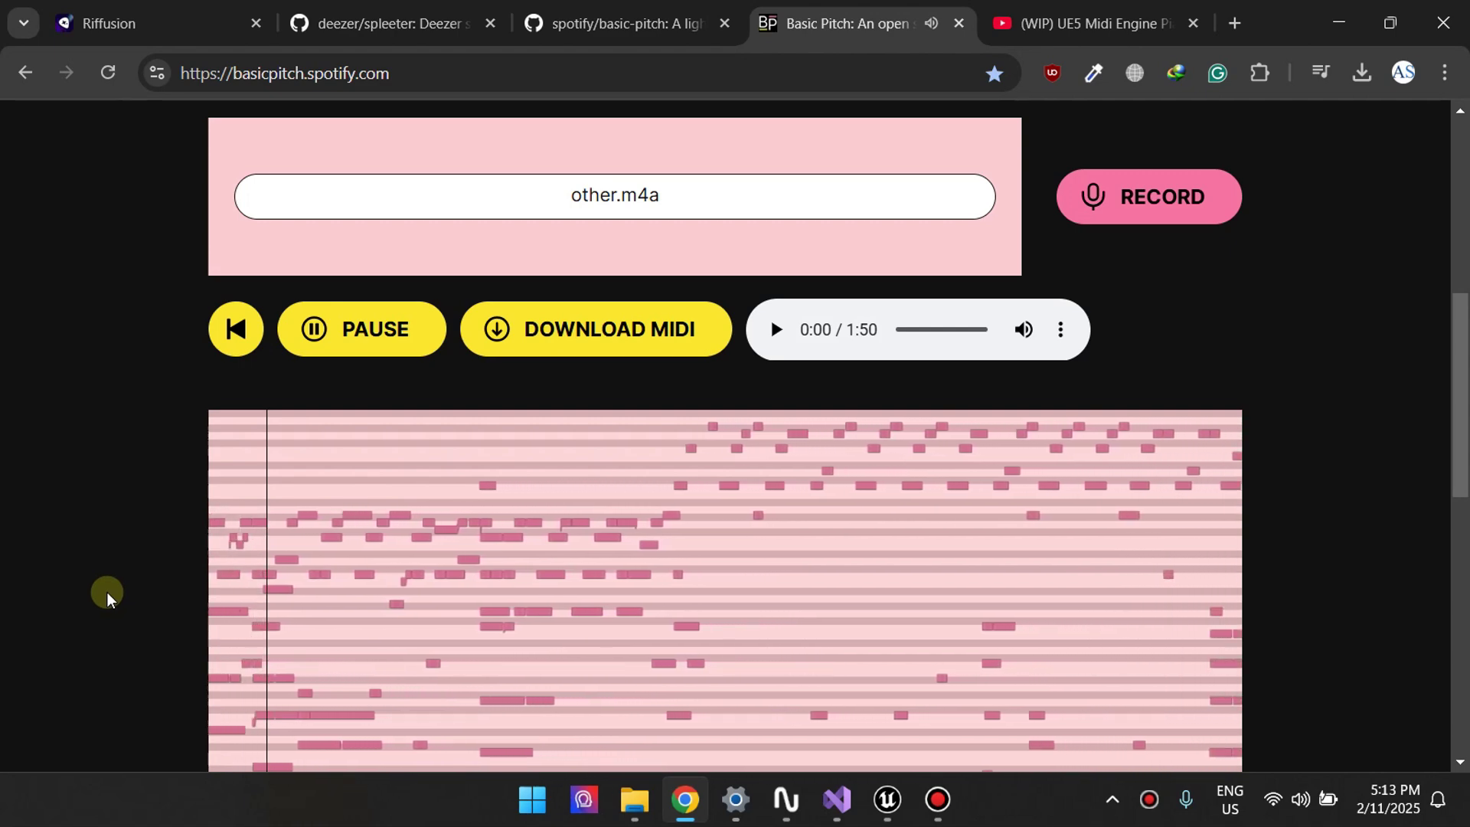
click(376, 357)
click(208, 352)
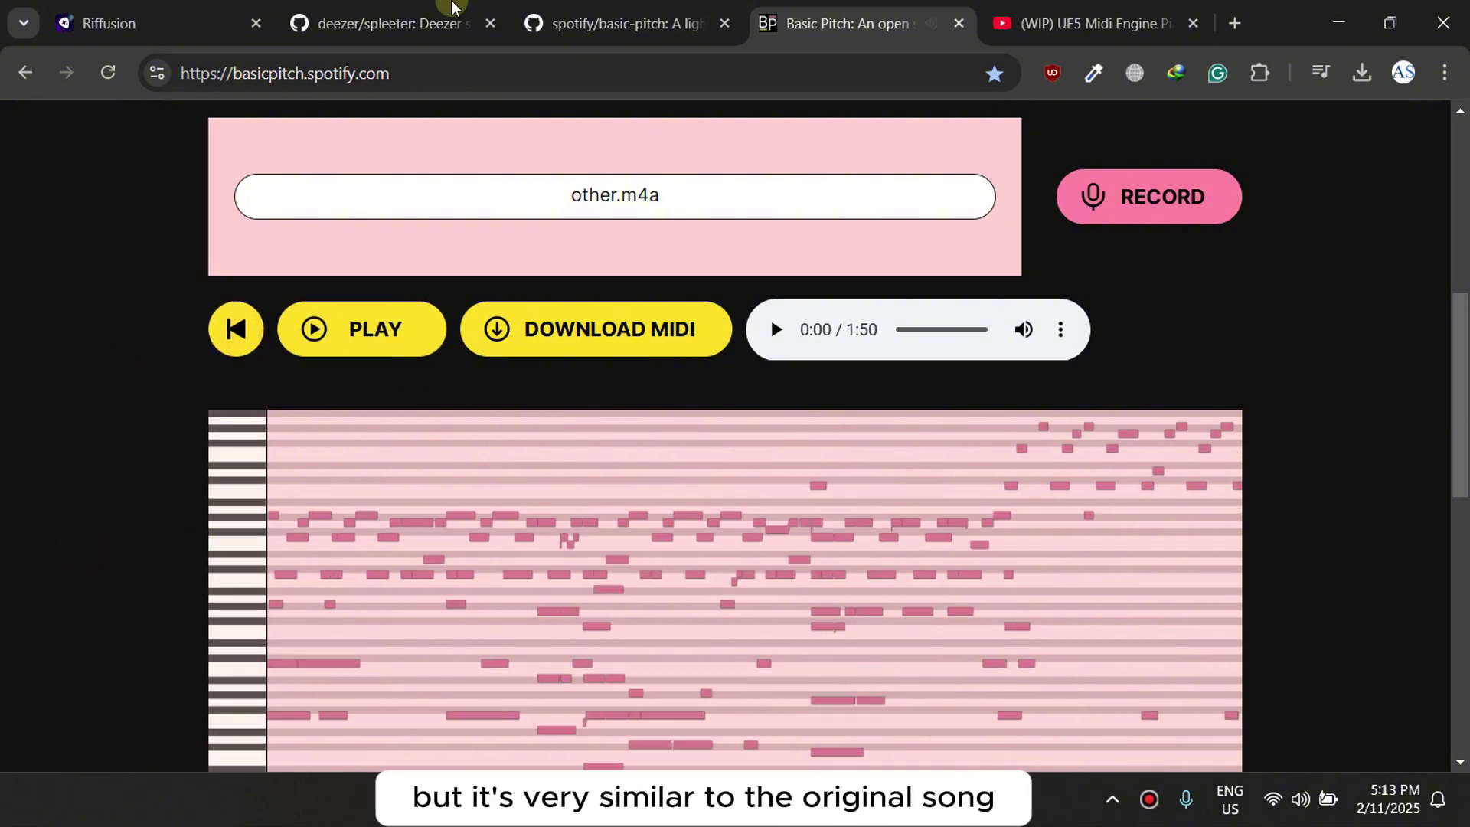
- Dismiss KickFlow's options and play the original song for comparison, then pause it
click(220, 16)
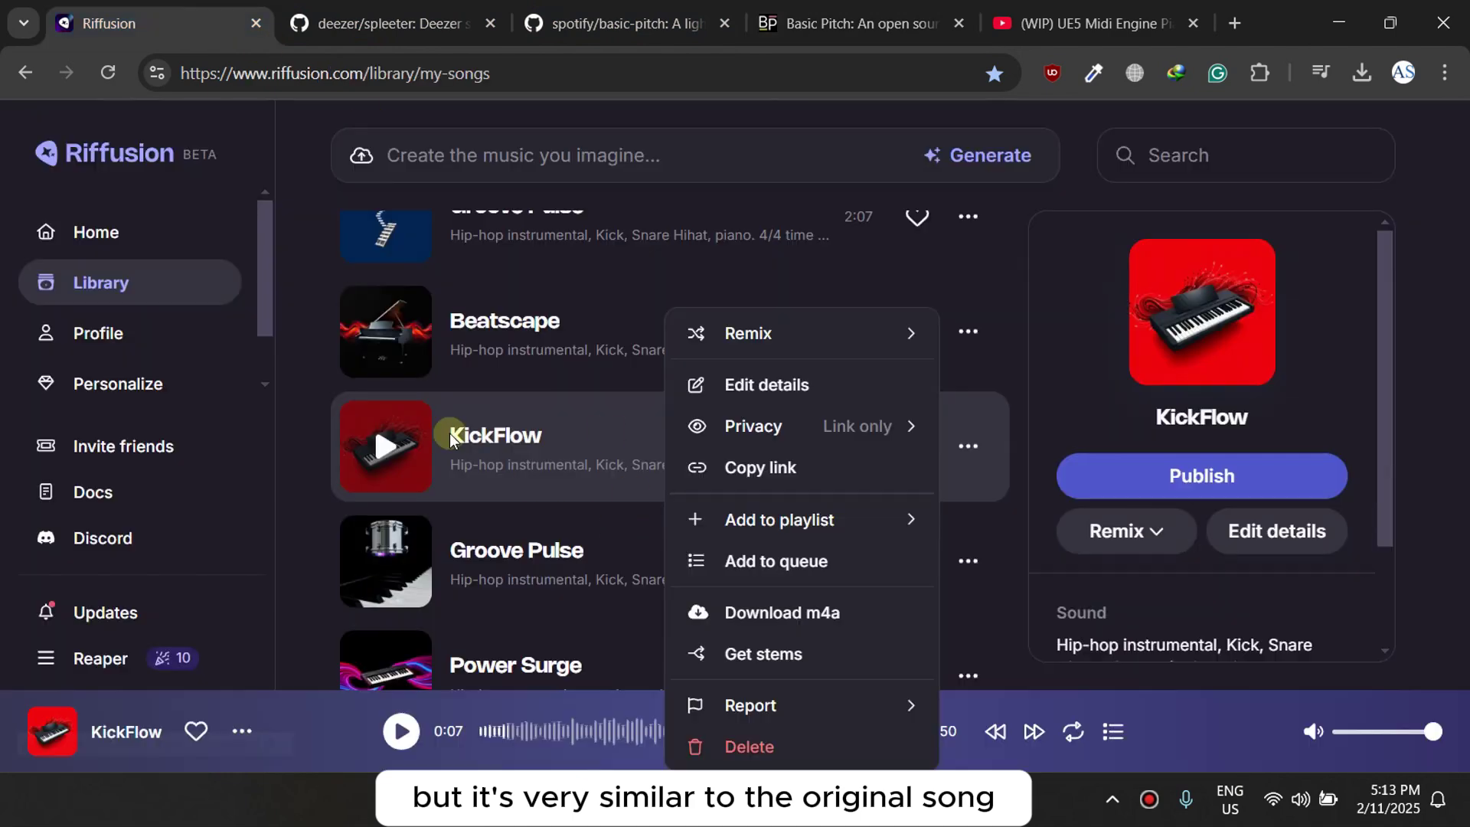
click(395, 442)
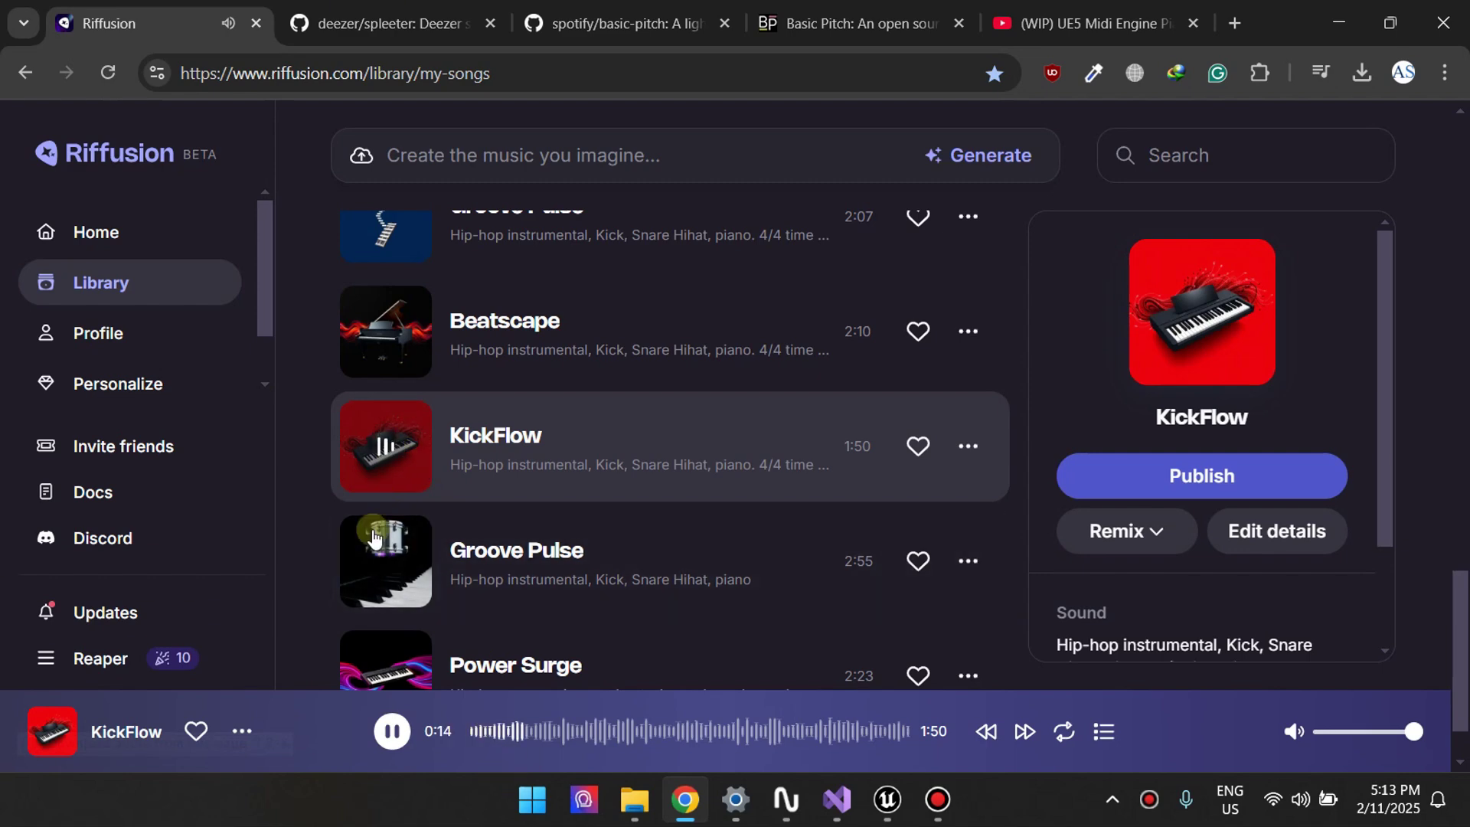
click(392, 731)
- Download the piano transcription as basic_pitch_transcription (1).mid, then launch FL Studio 2024
click(799, 6)
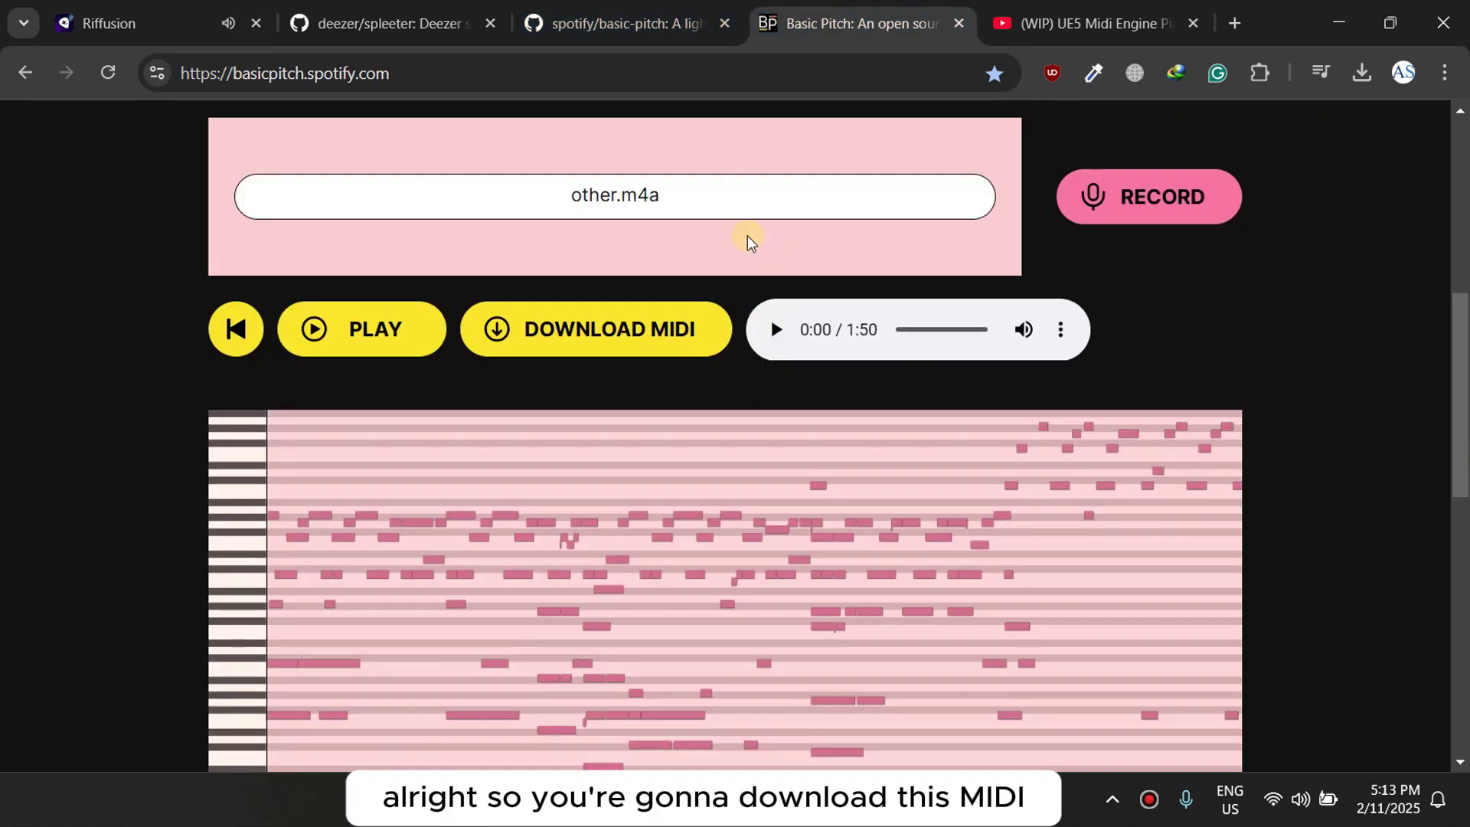
click(655, 354)
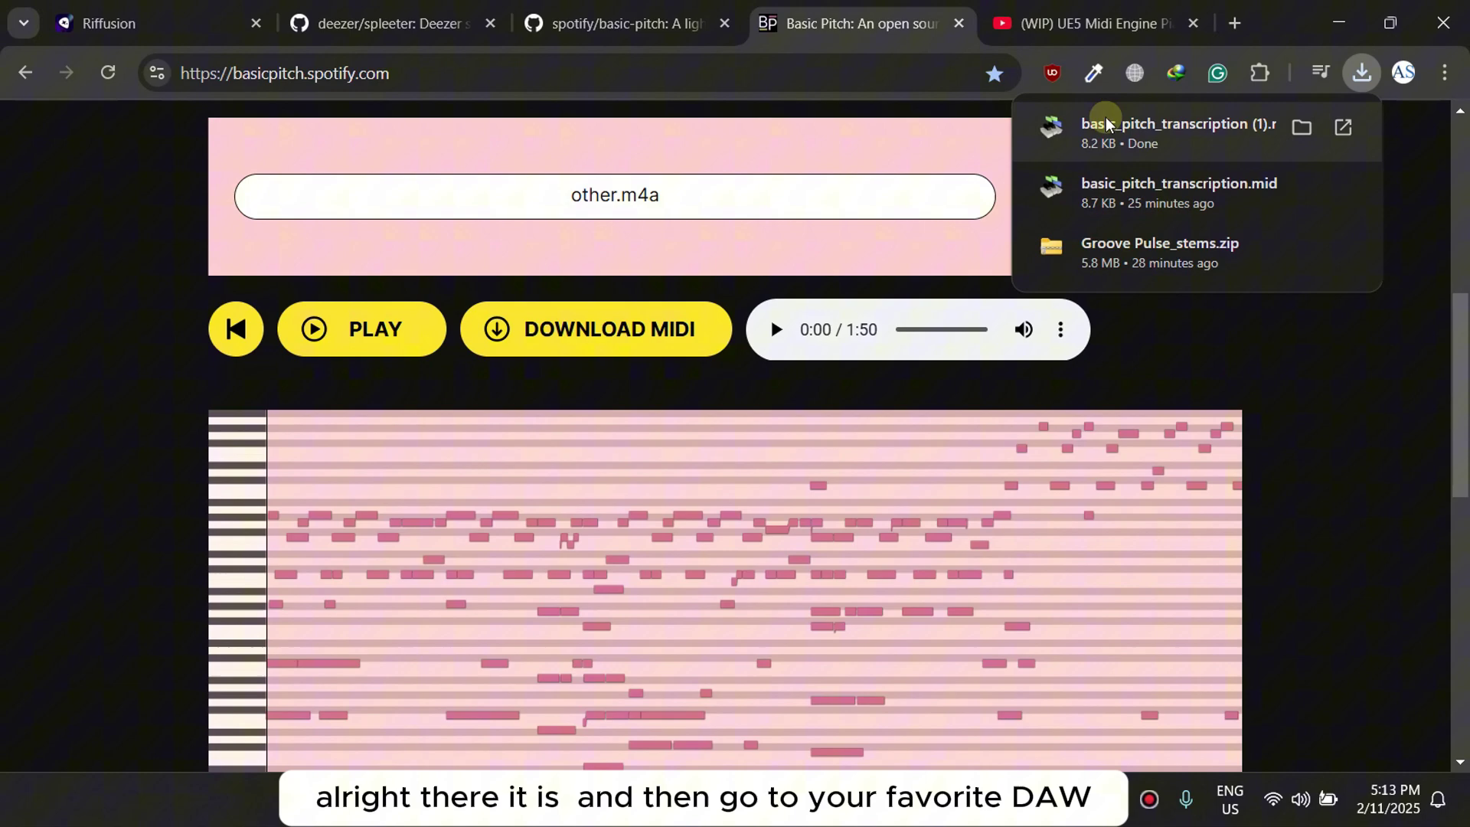
key(super)
text(fl)
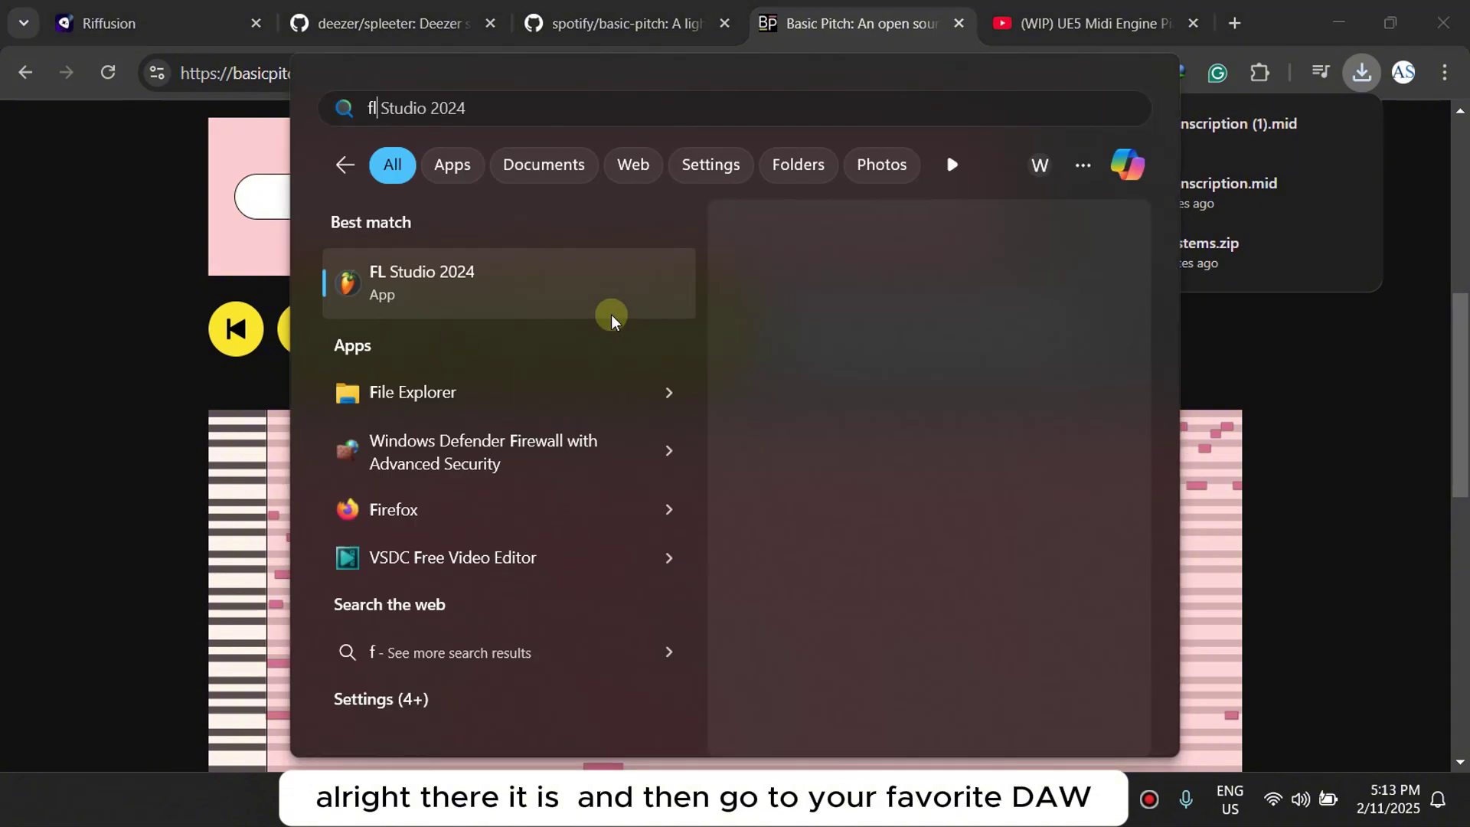
click(611, 314)
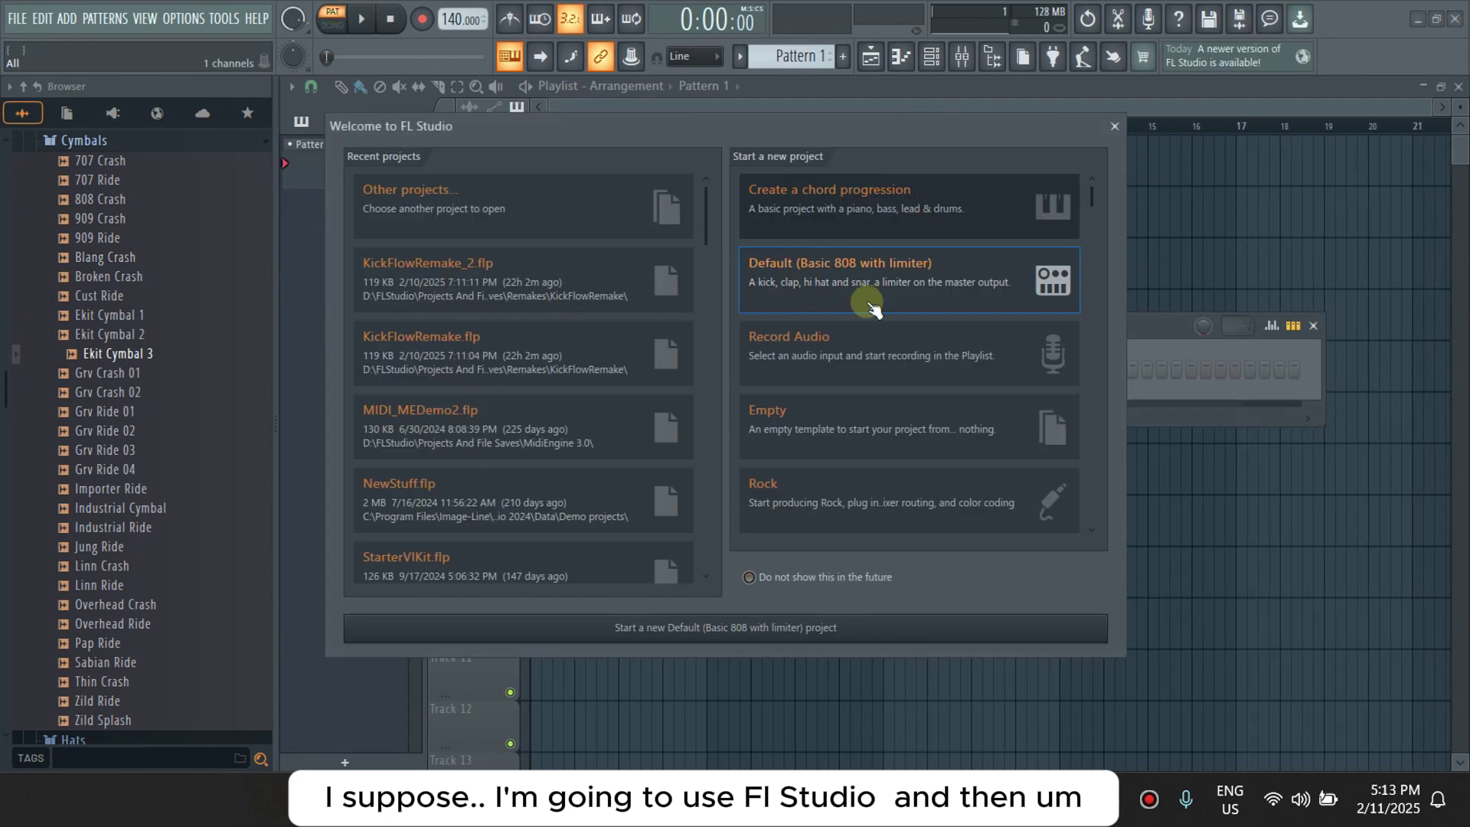
- Start a Default 808 project and replace its 808 Snare channel with FL Keys
click(872, 306)
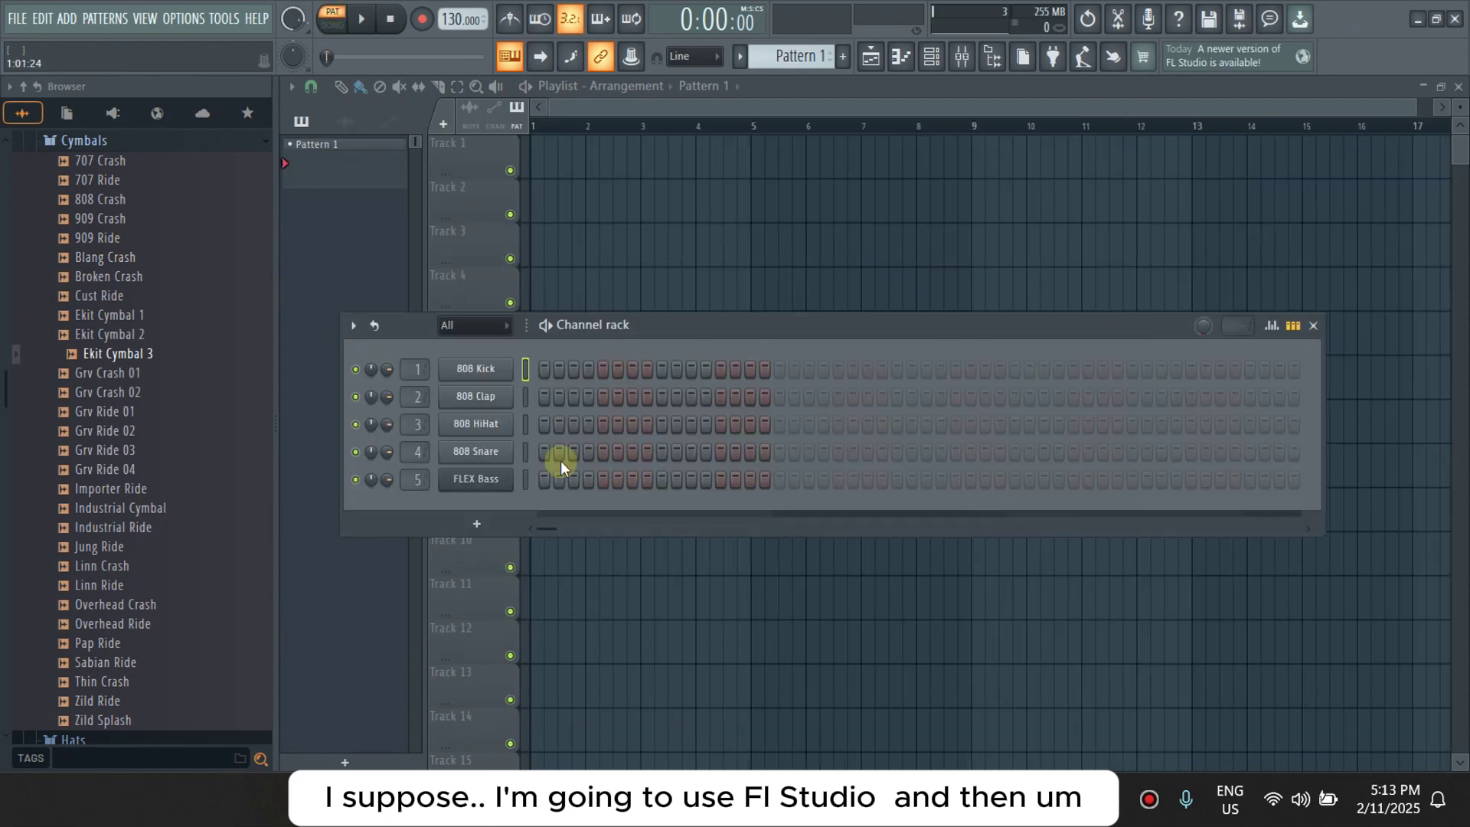
right_click(490, 451)
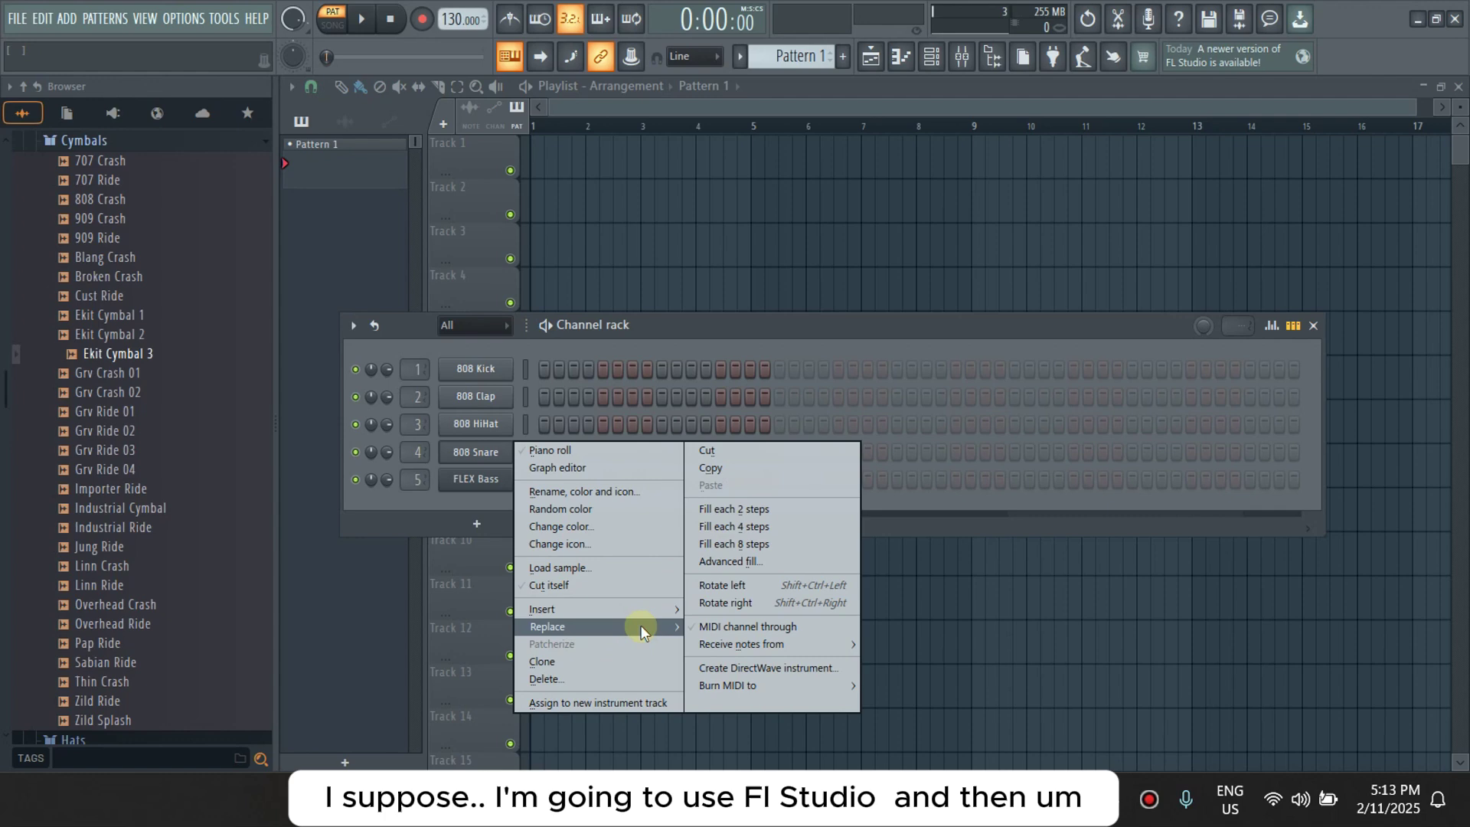
mouse_move(641, 627)
click(728, 655)
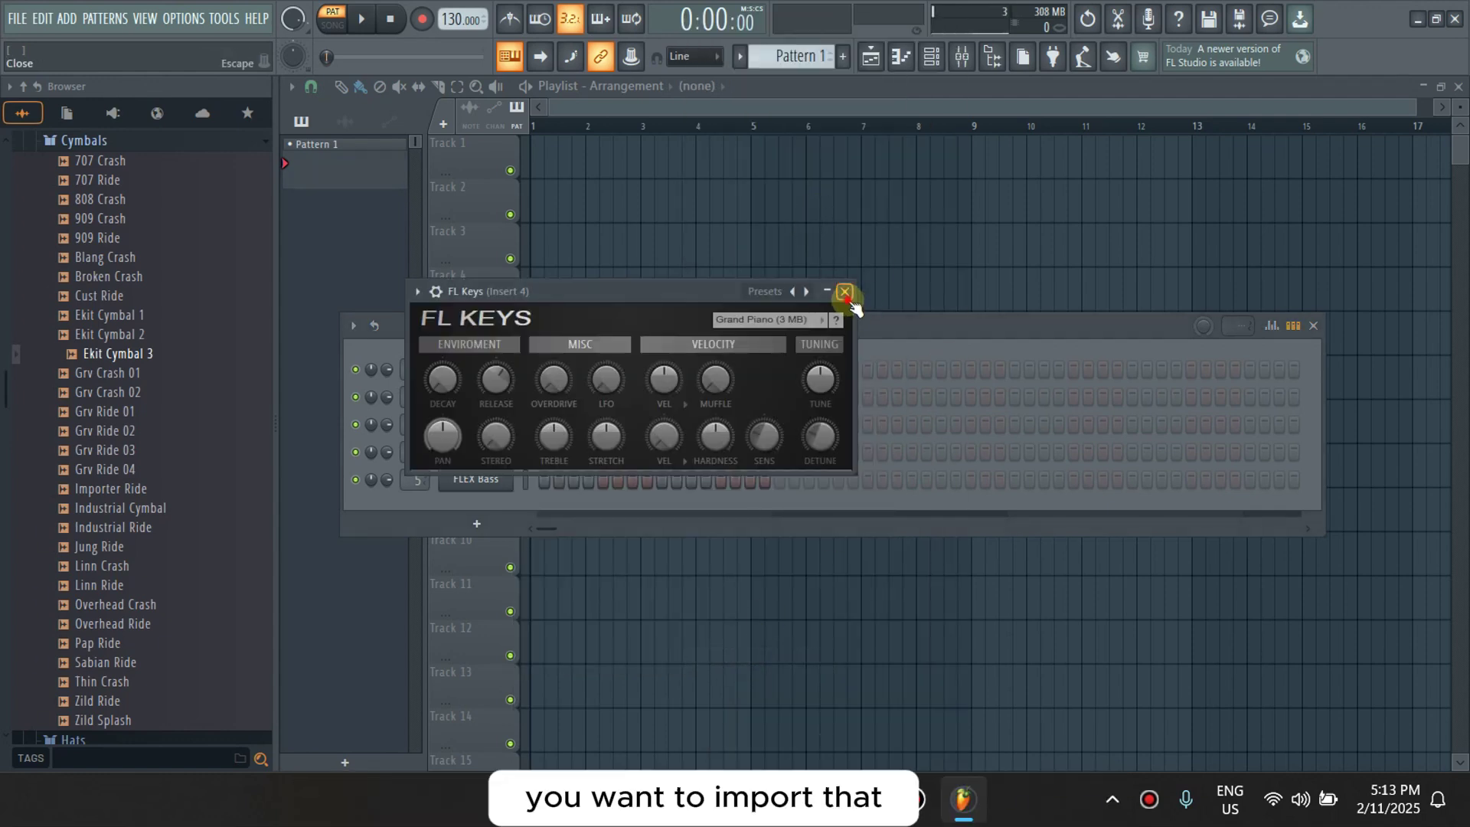
click(845, 291)
right_click(508, 453)
- Open the FL Keys piano roll, backing out of an accidental MIDI export
click(564, 451)
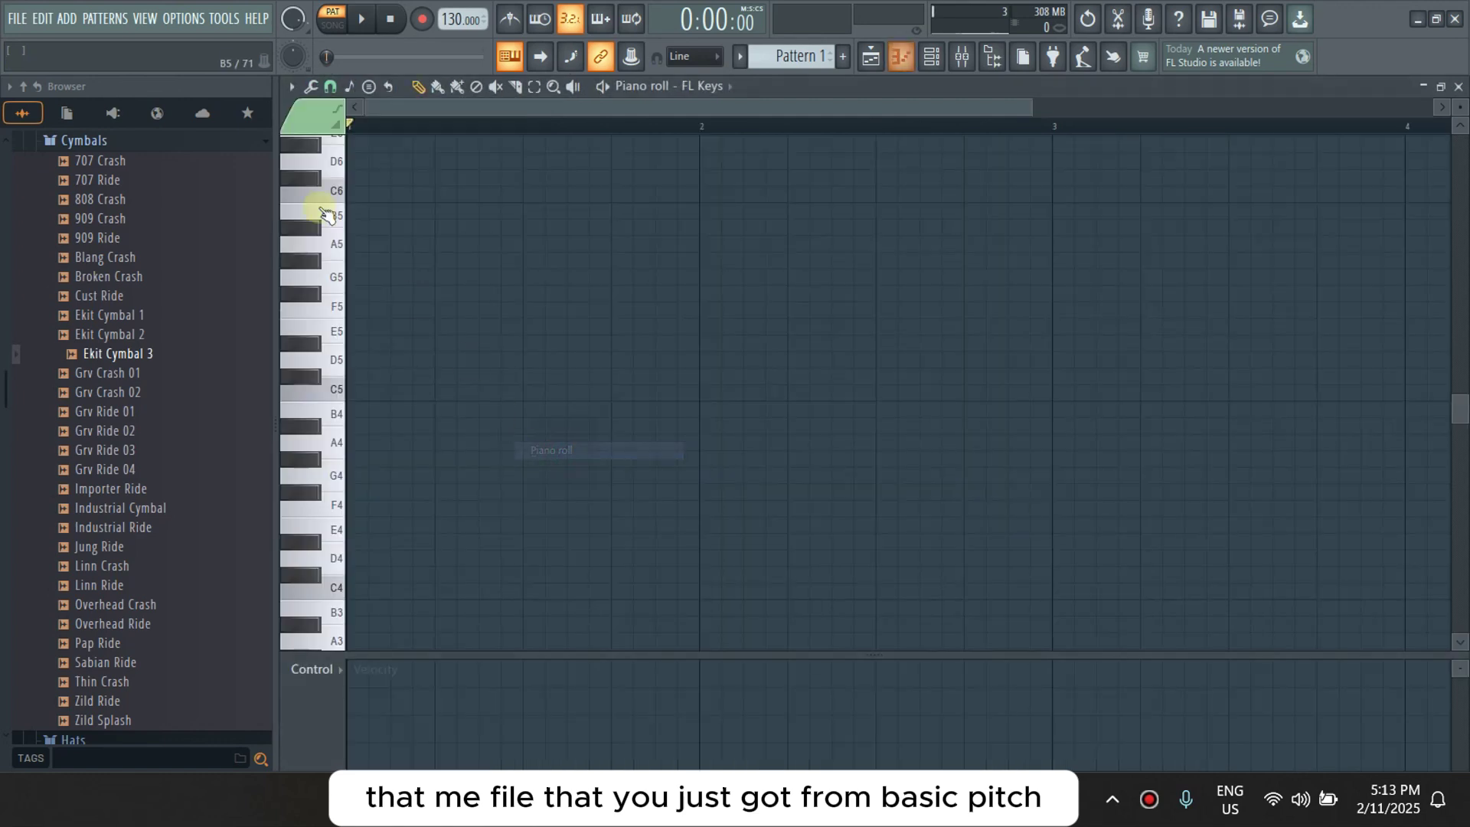
click(291, 86)
mouse_move(338, 148)
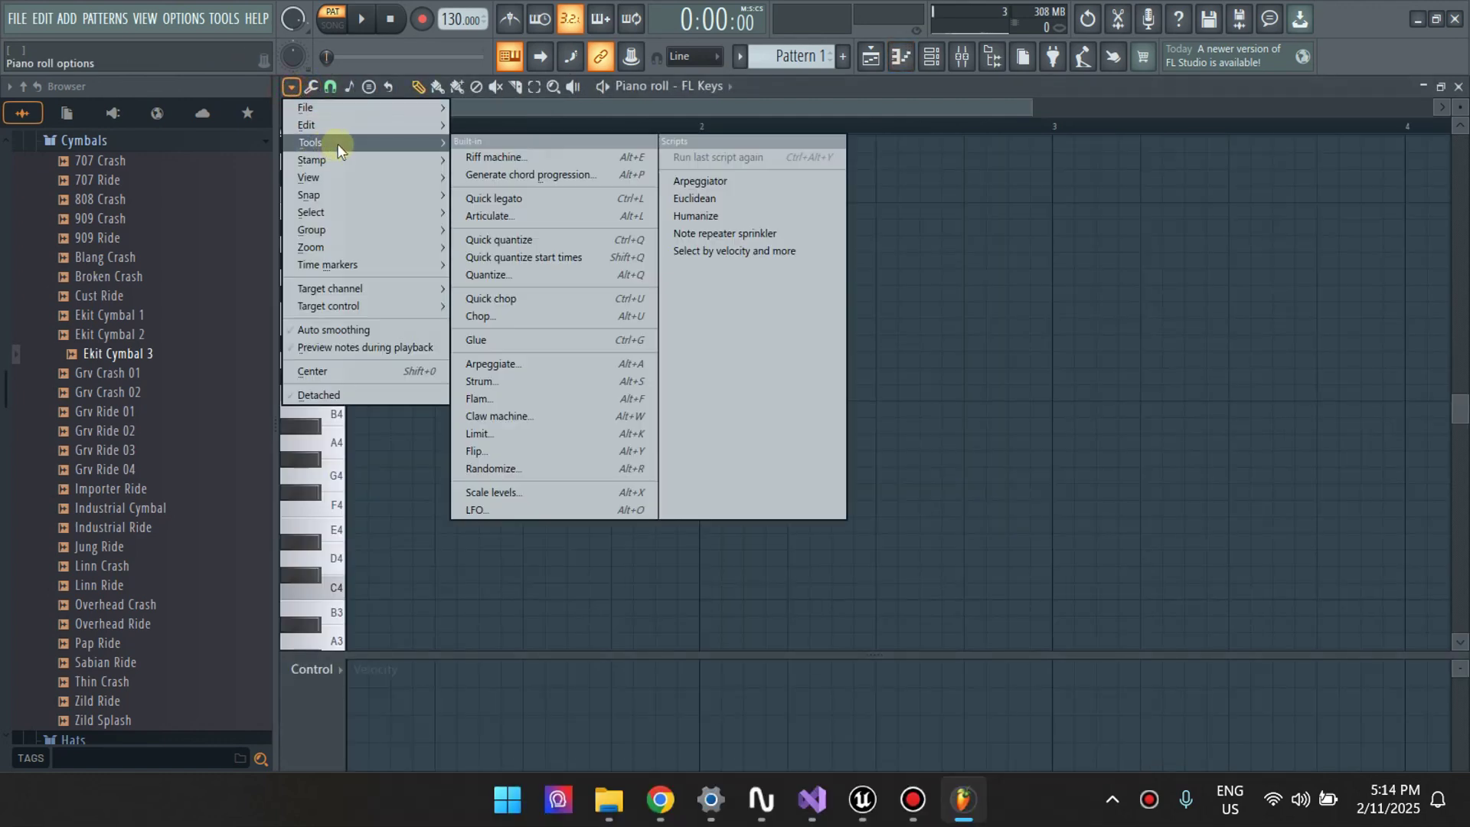
mouse_move(393, 115)
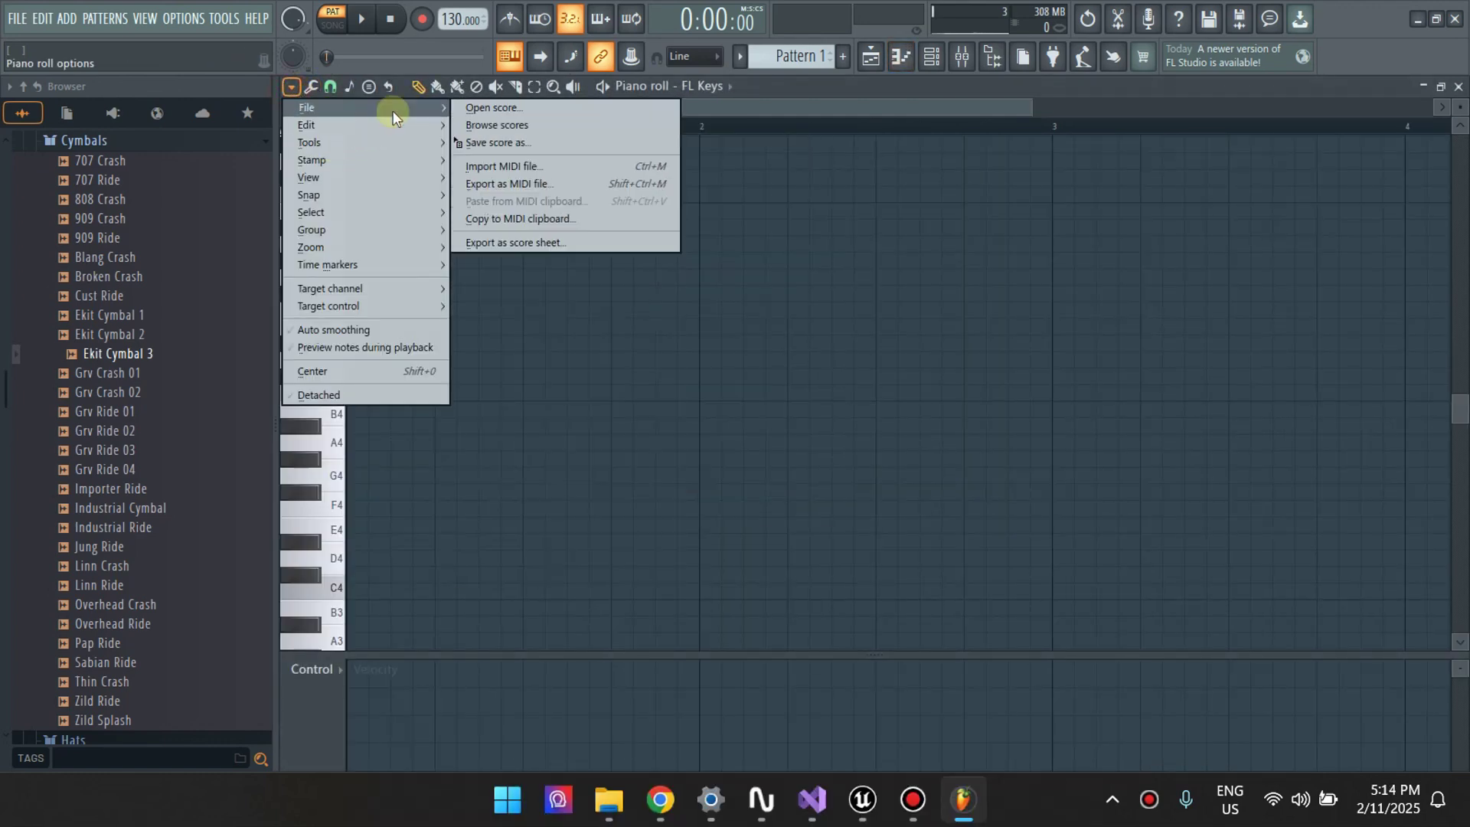
click(536, 181)
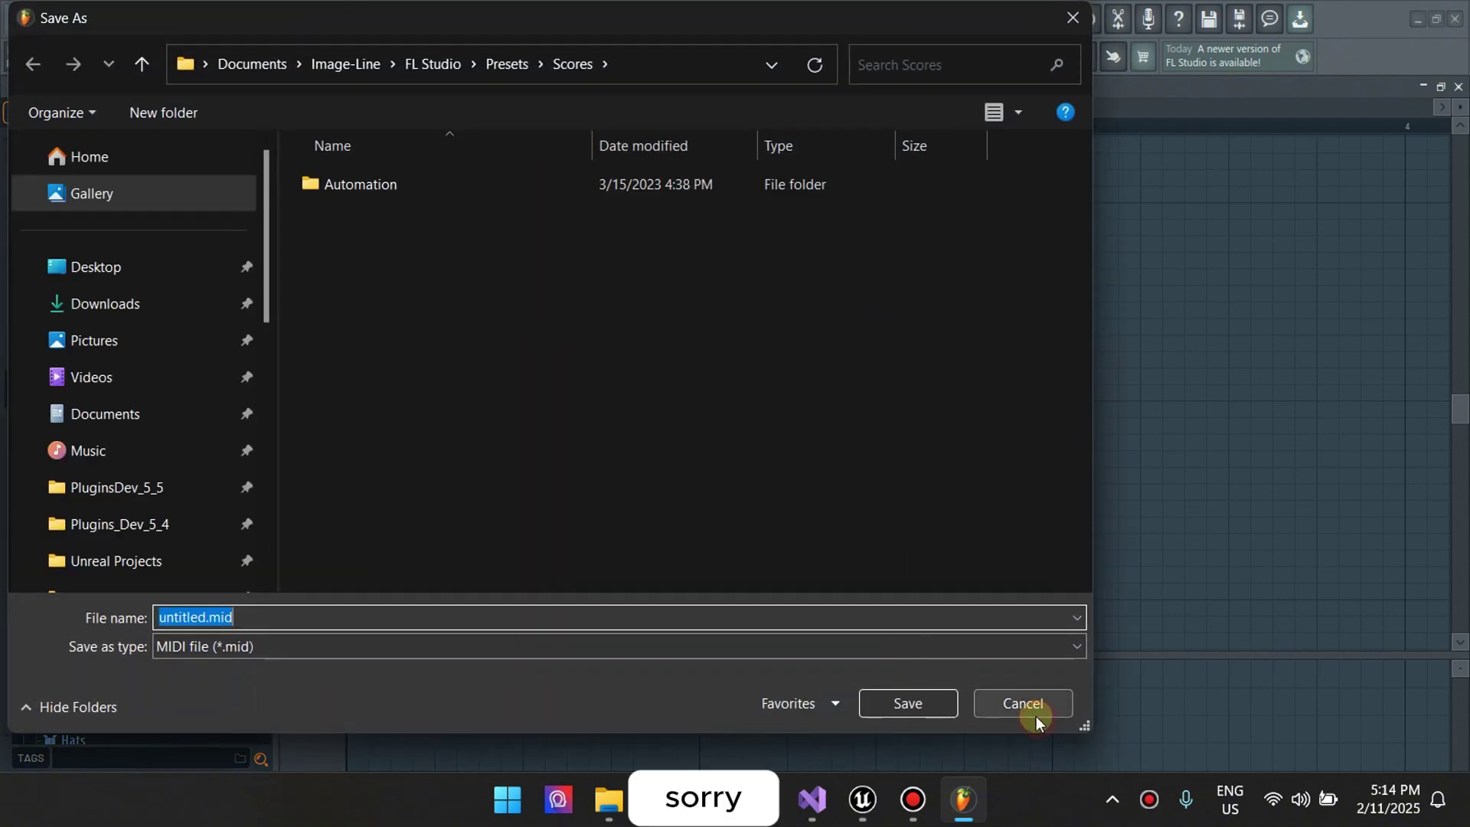
click(1026, 702)
- Import basic_pitch_transcription (1).mid from Downloads into the piano roll and play it
click(293, 85)
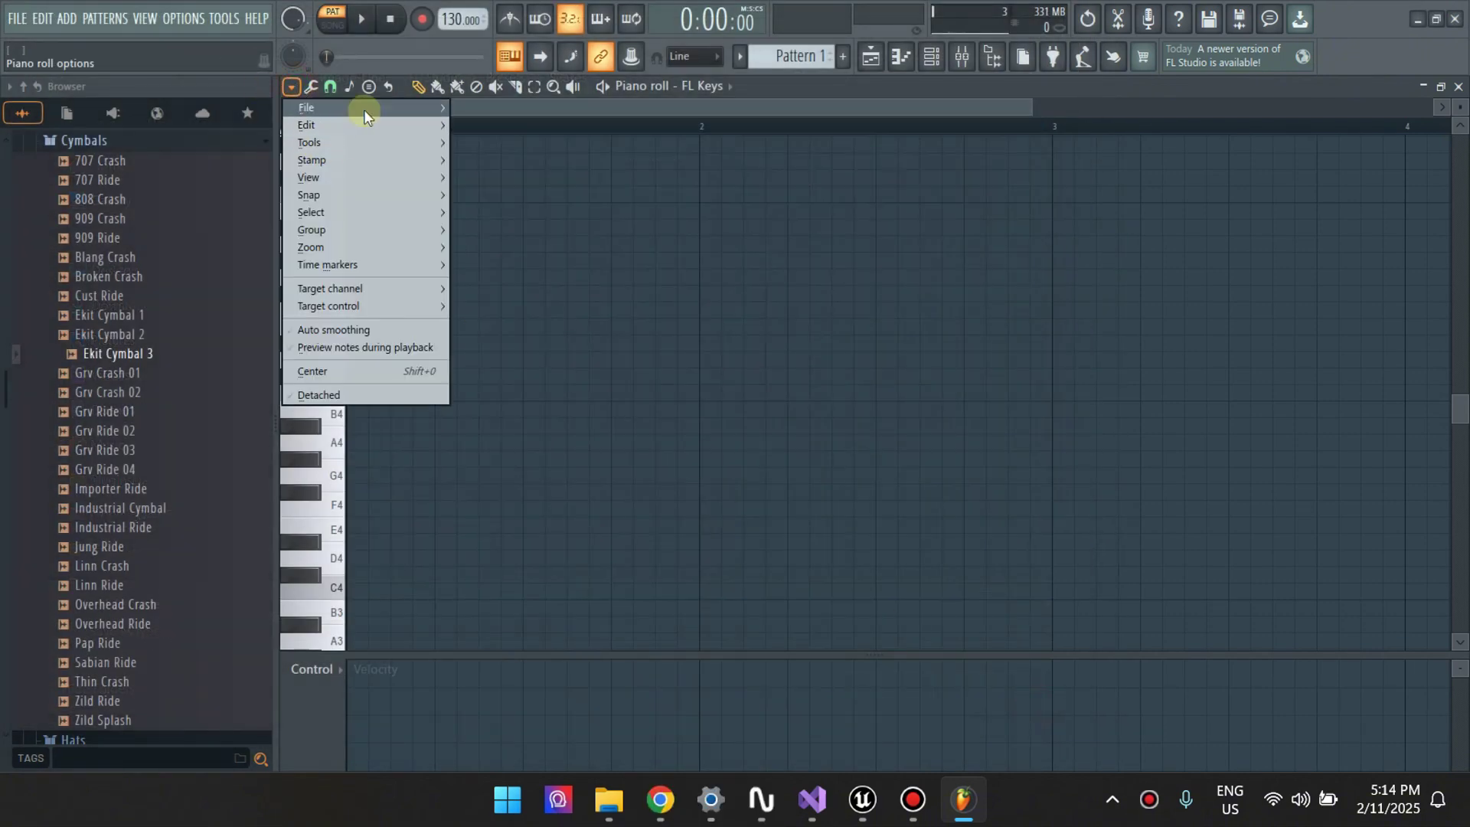
mouse_move(364, 109)
click(518, 173)
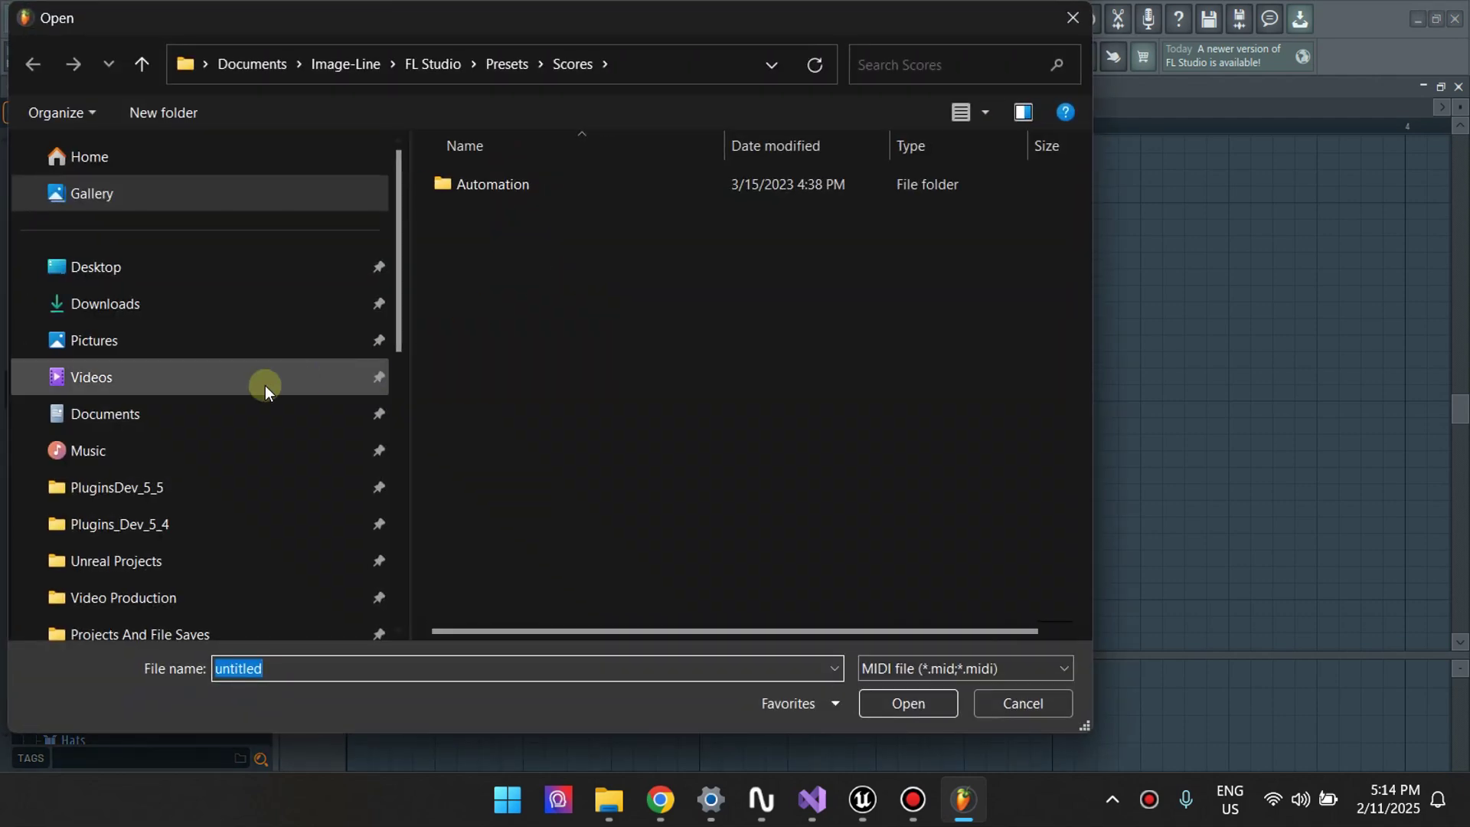
click(379, 303)
click(496, 217)
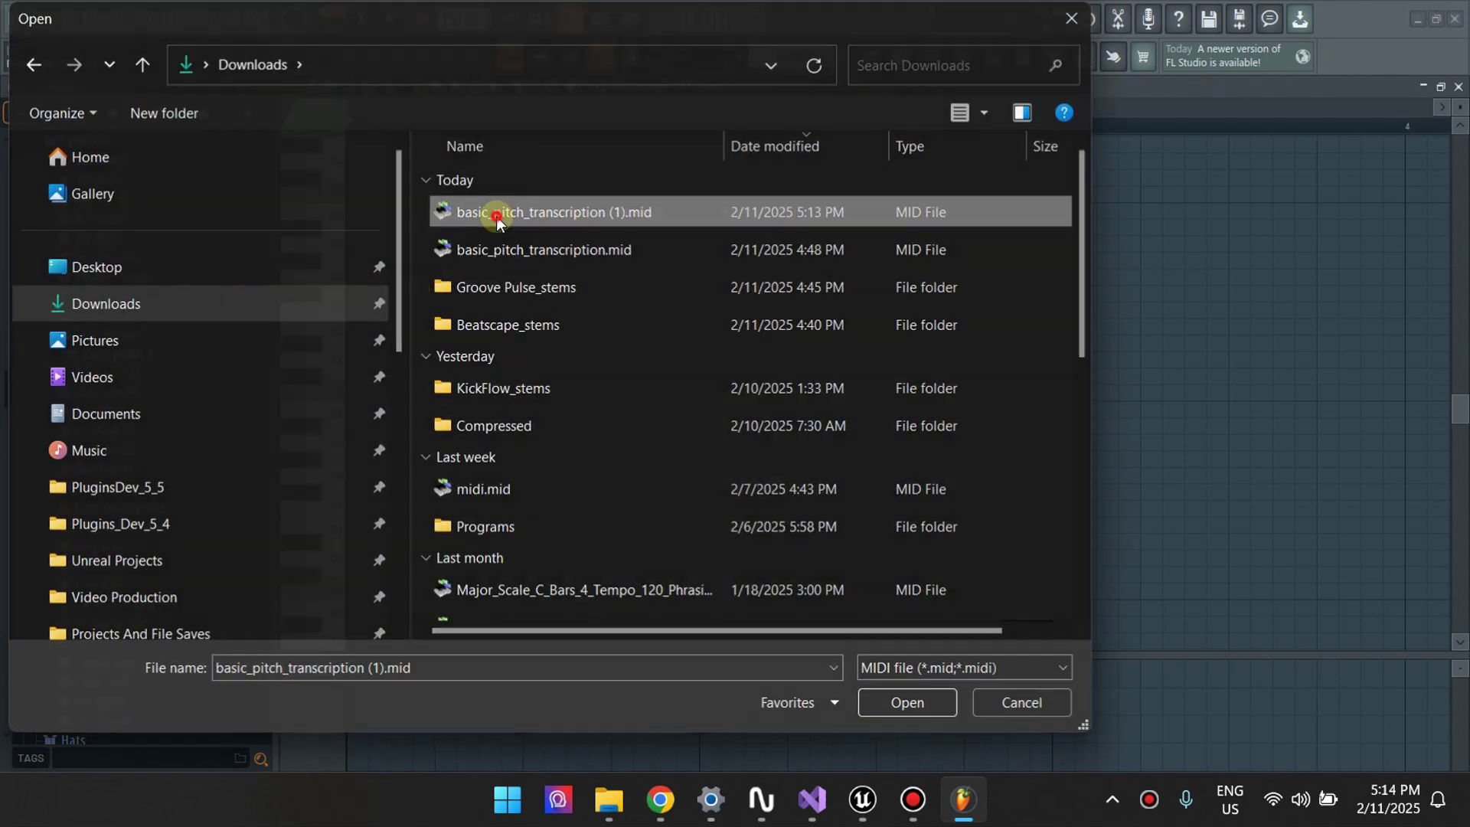
double_click(496, 217)
click(873, 499)
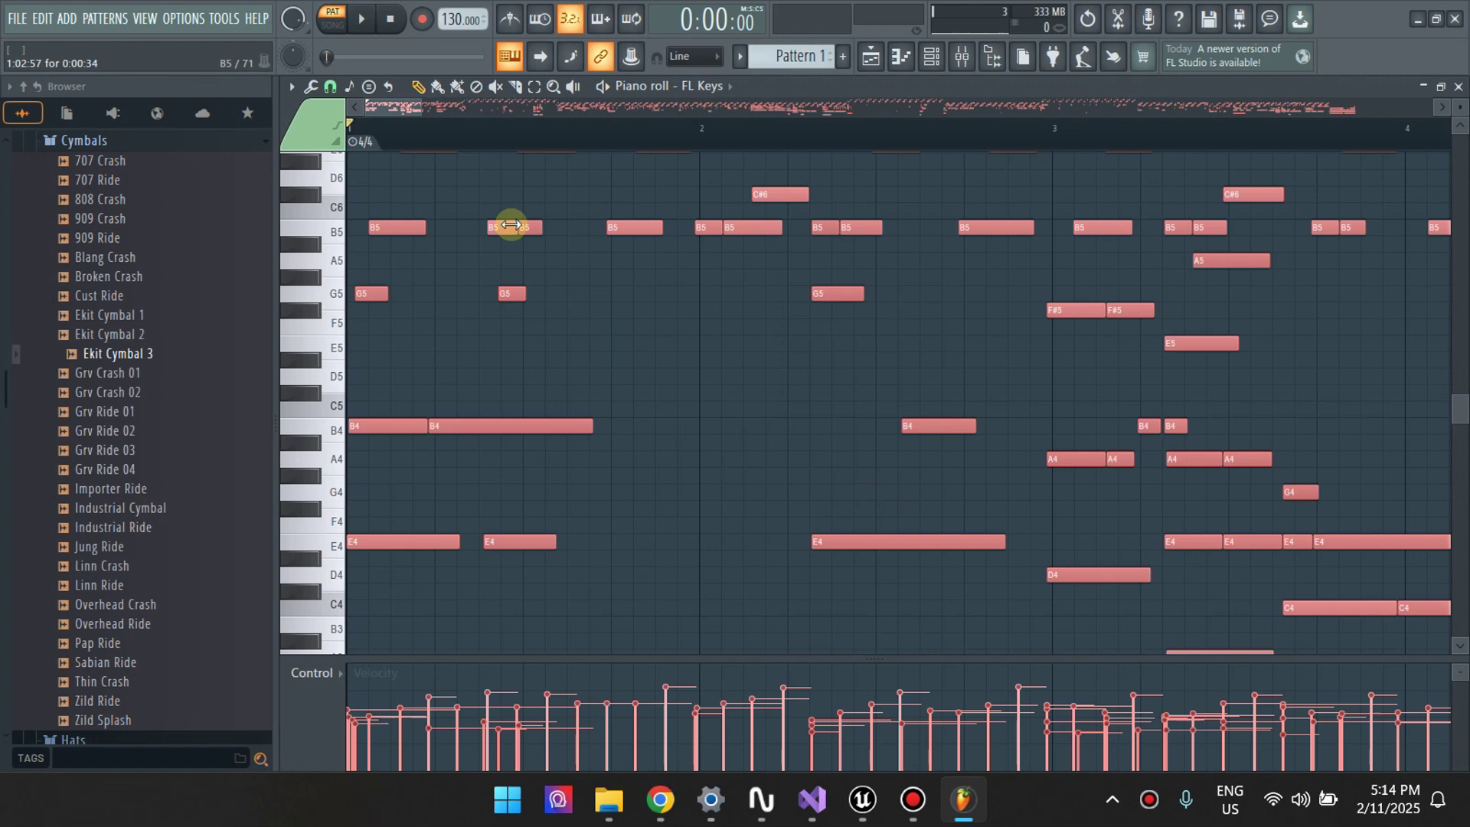
scroll(518, 436, down, 4)
scroll(521, 440, up, 5)
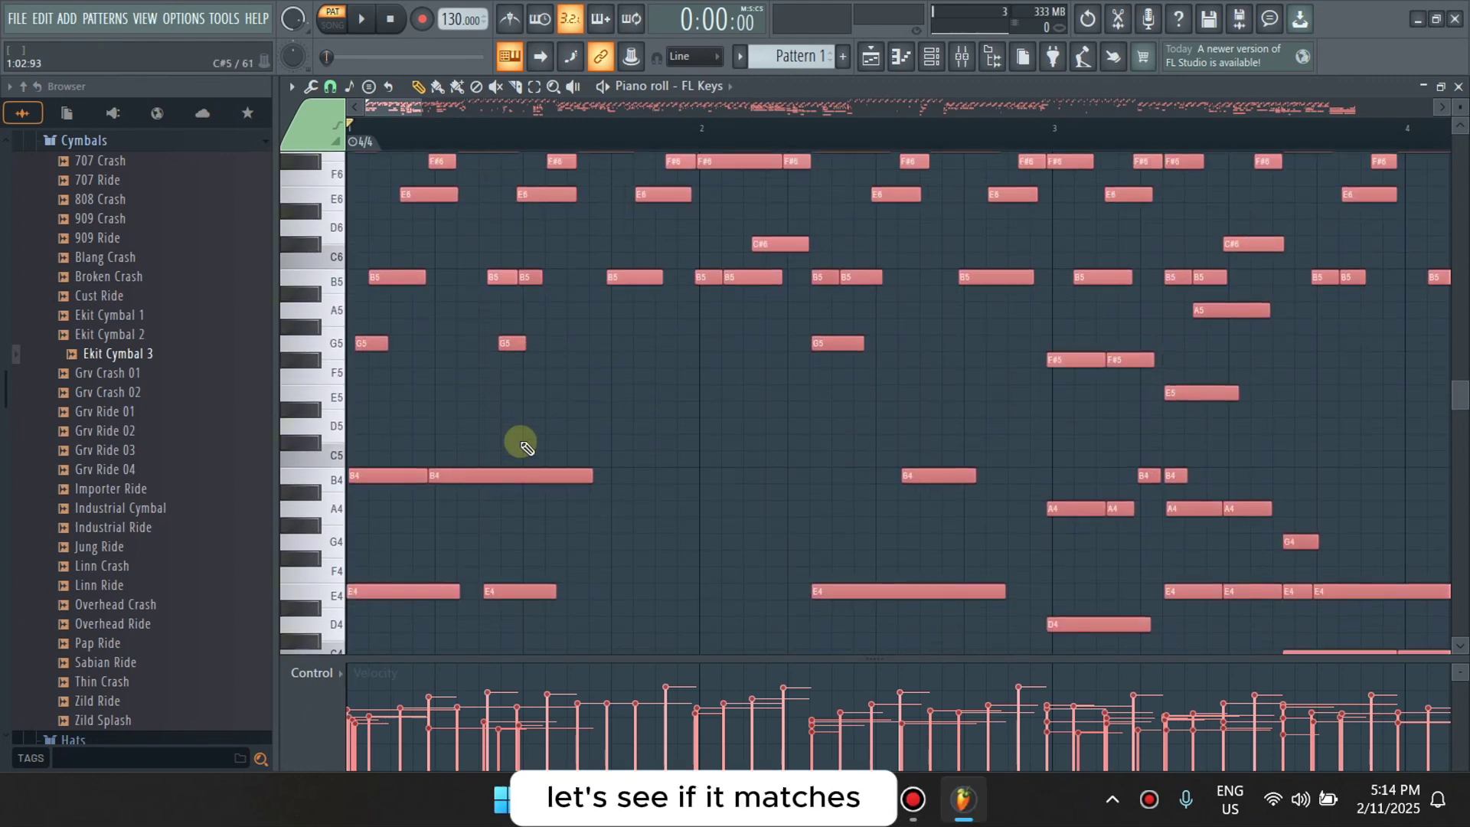
key(space)
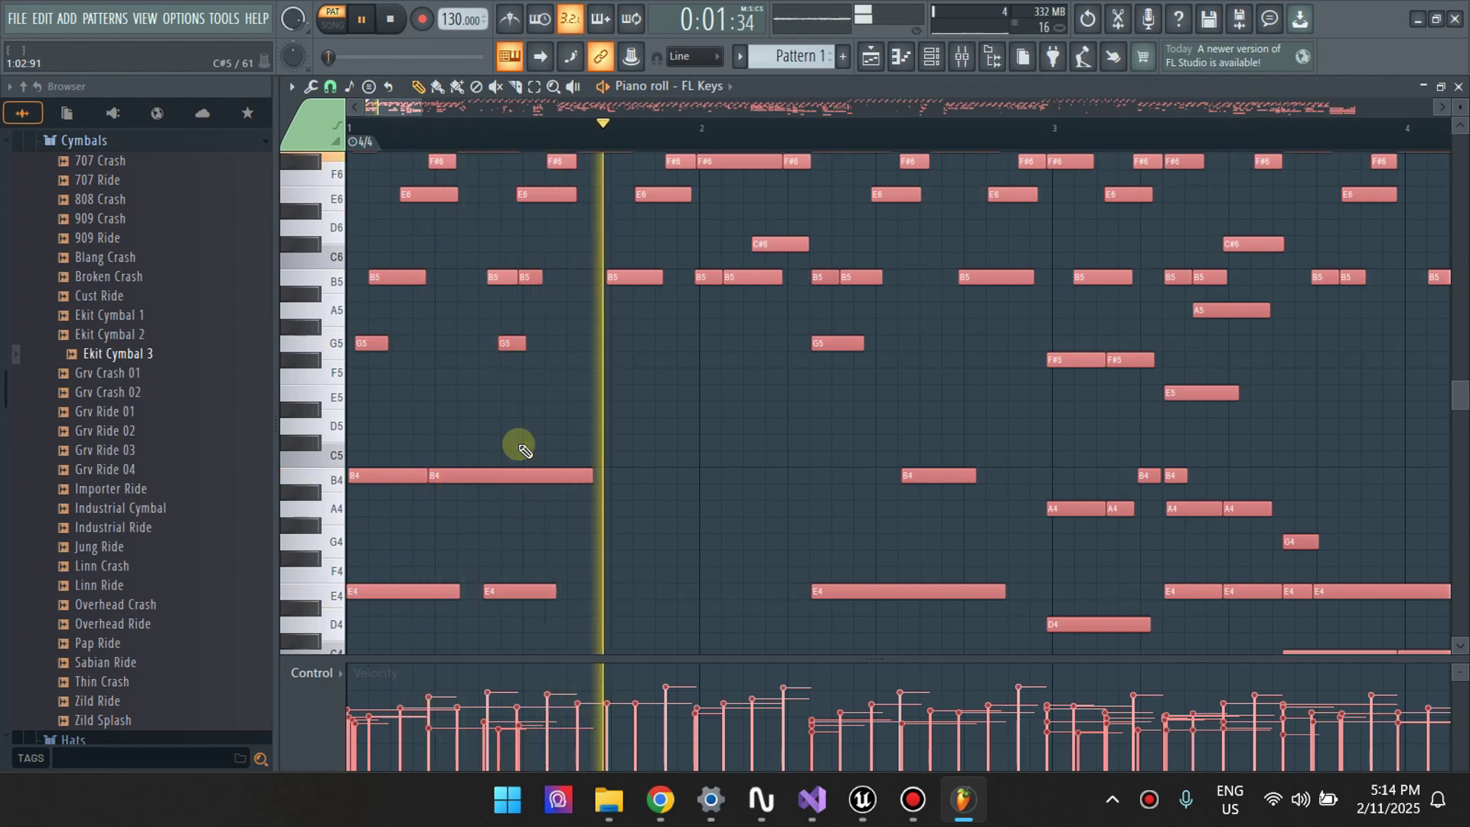
- Slow the project from 130 to 118 BPM and audition the FL Keys notes, then stop
key(space)
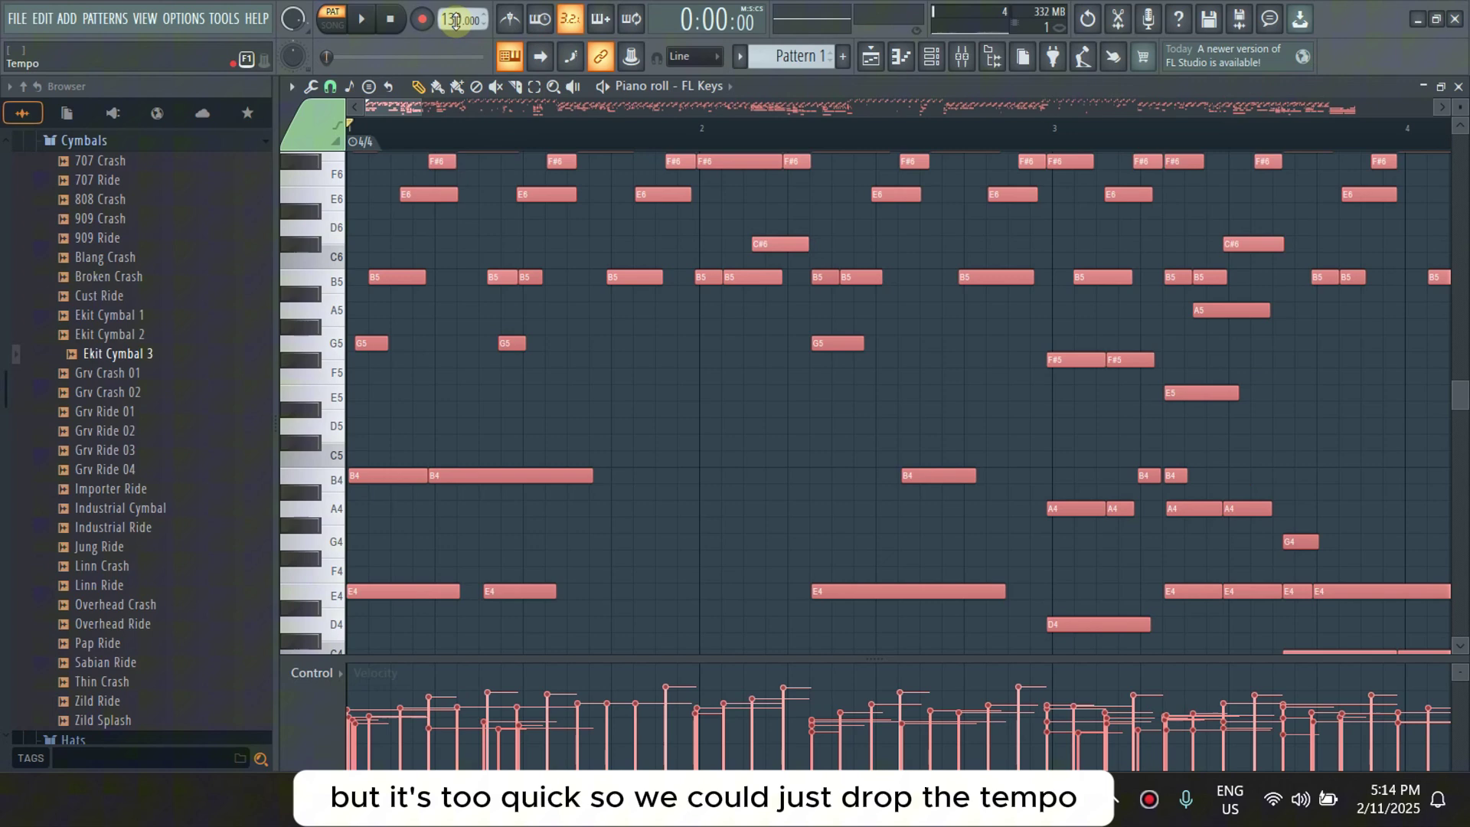
drag(462, 19, 462, 30)
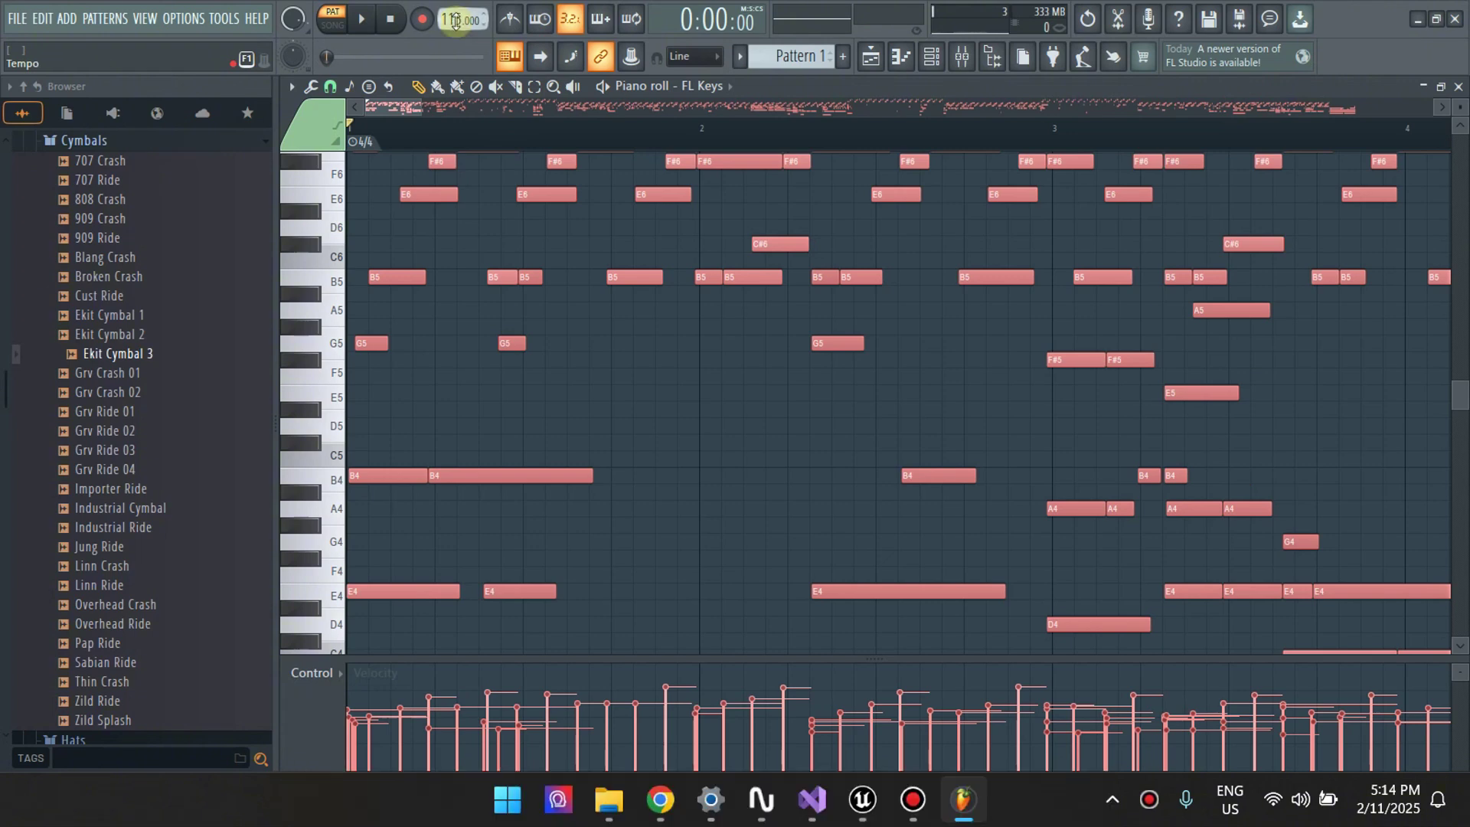
click(361, 19)
scroll(887, 392, up, 1)
scroll(886, 393, up, 3)
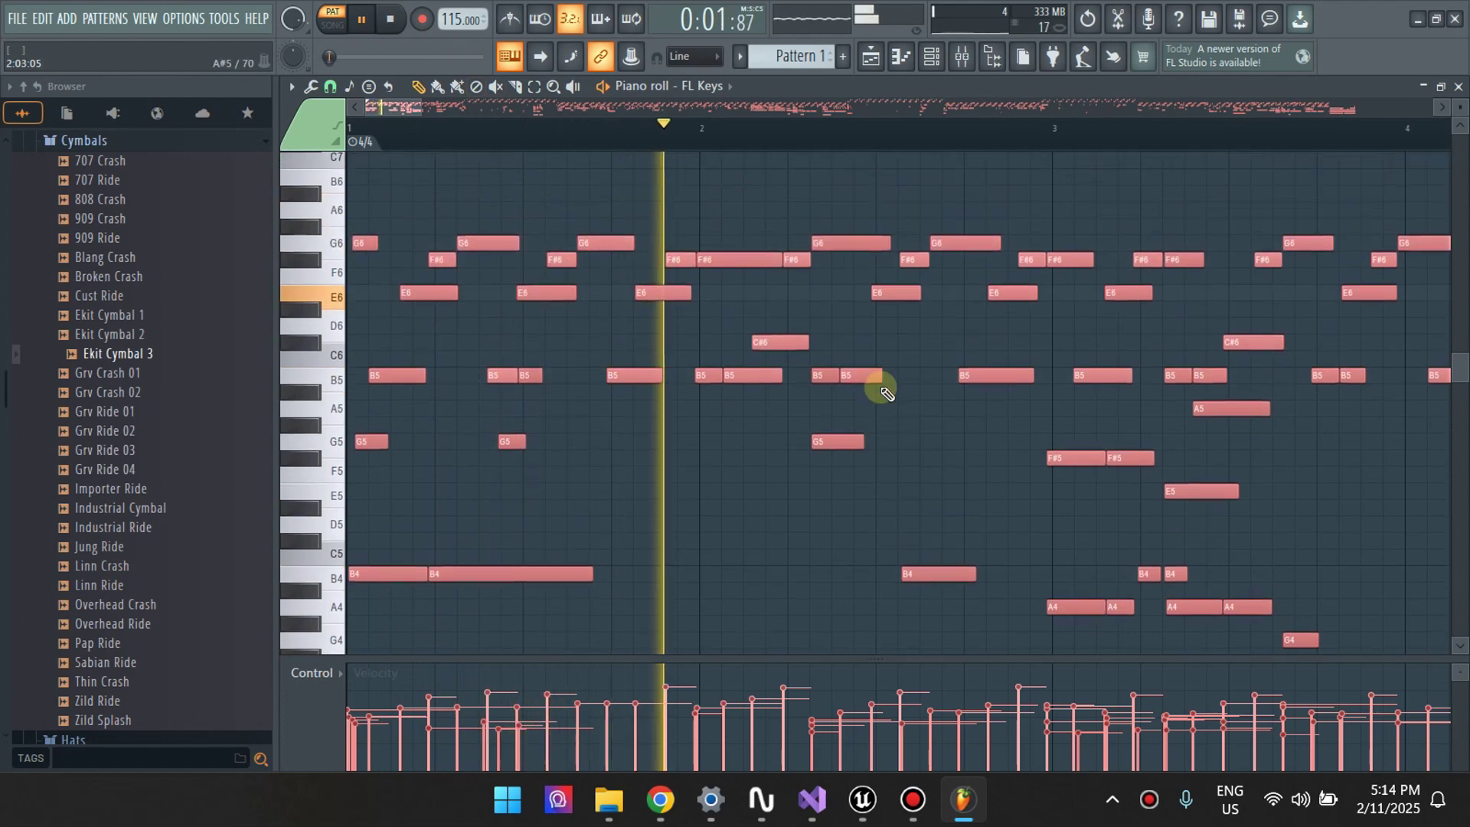
drag(462, 20, 462, 12)
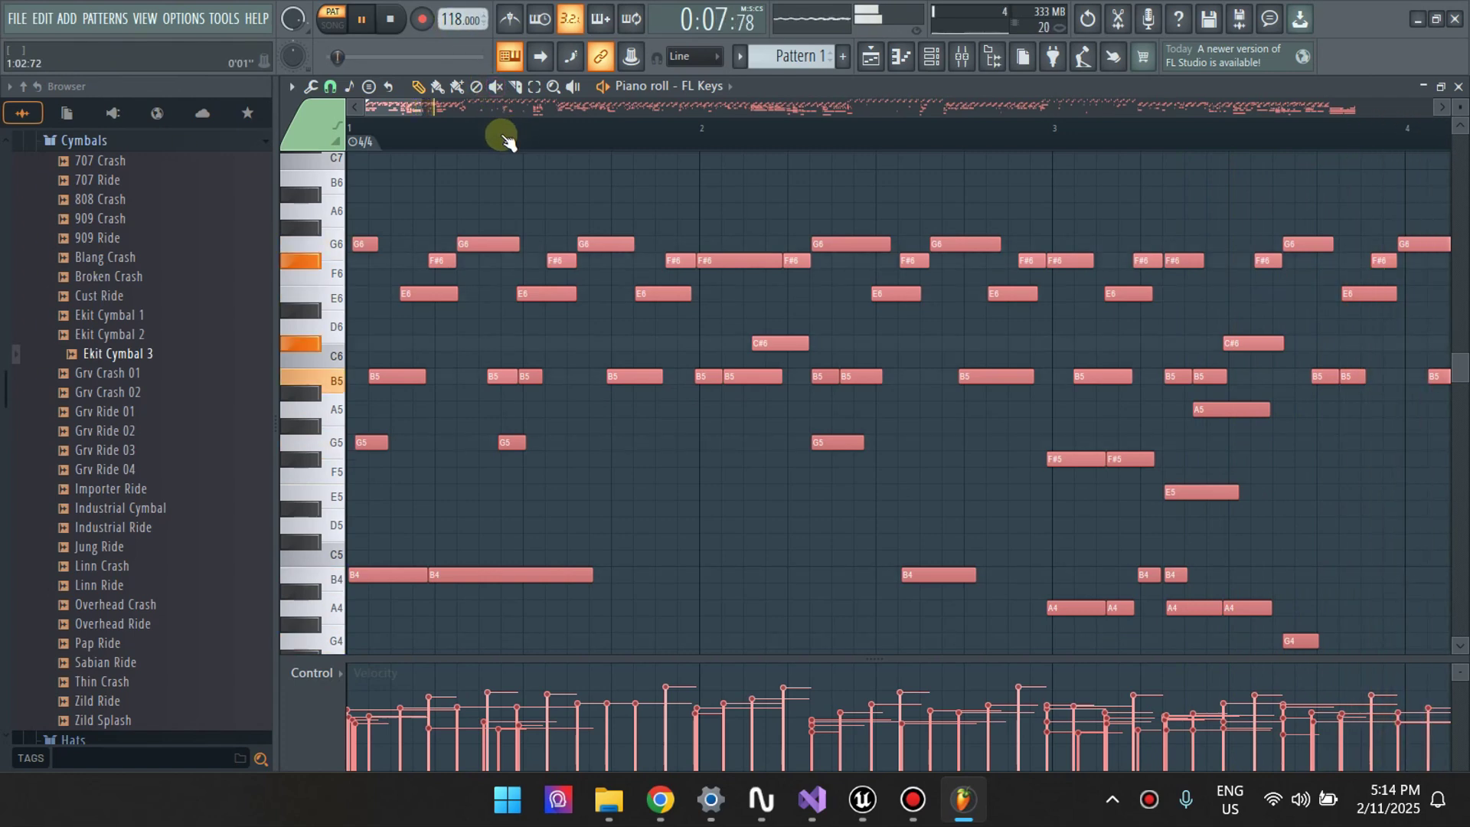
click(388, 19)
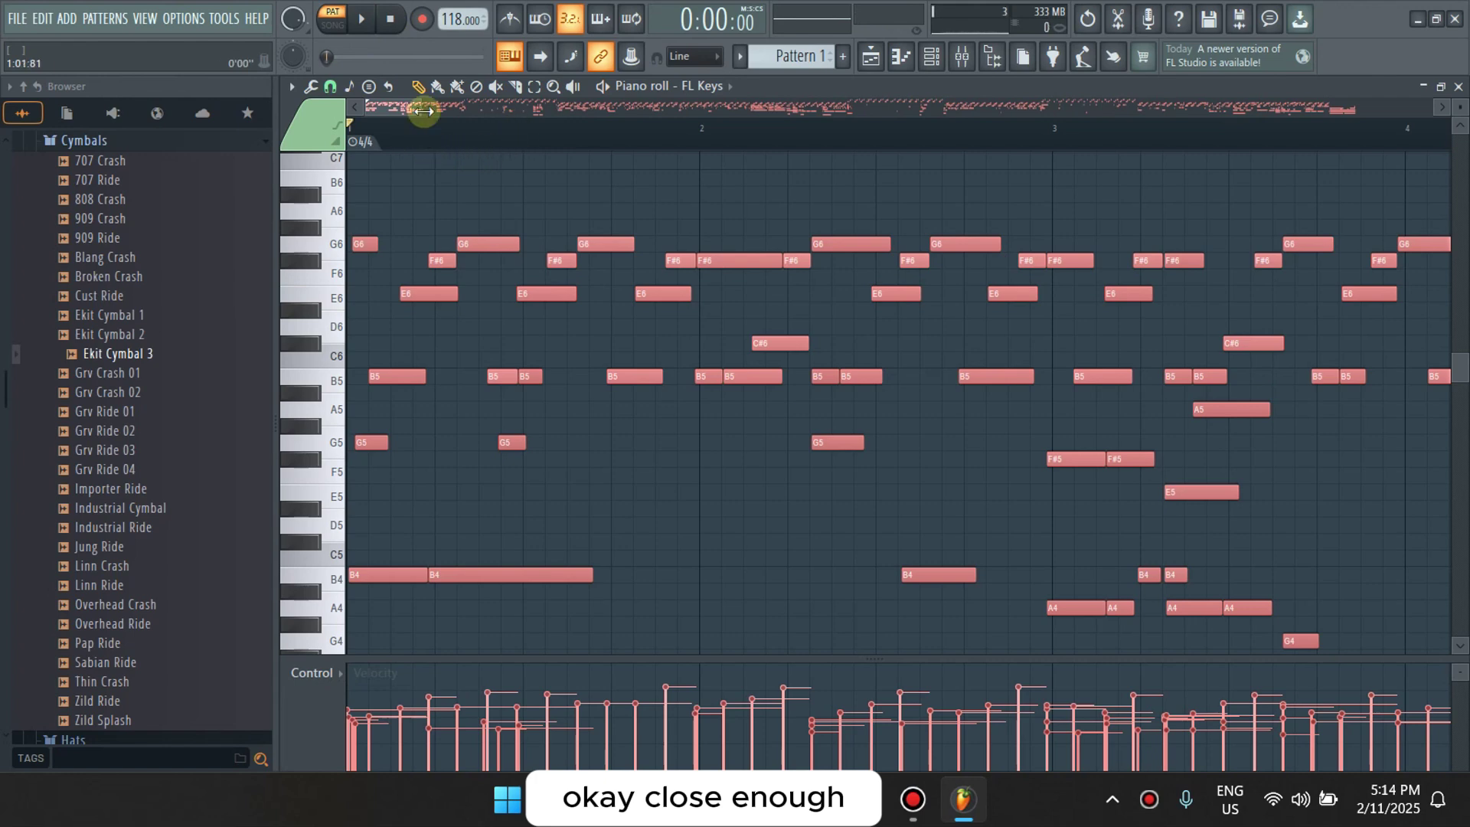
drag(424, 111, 586, 111)
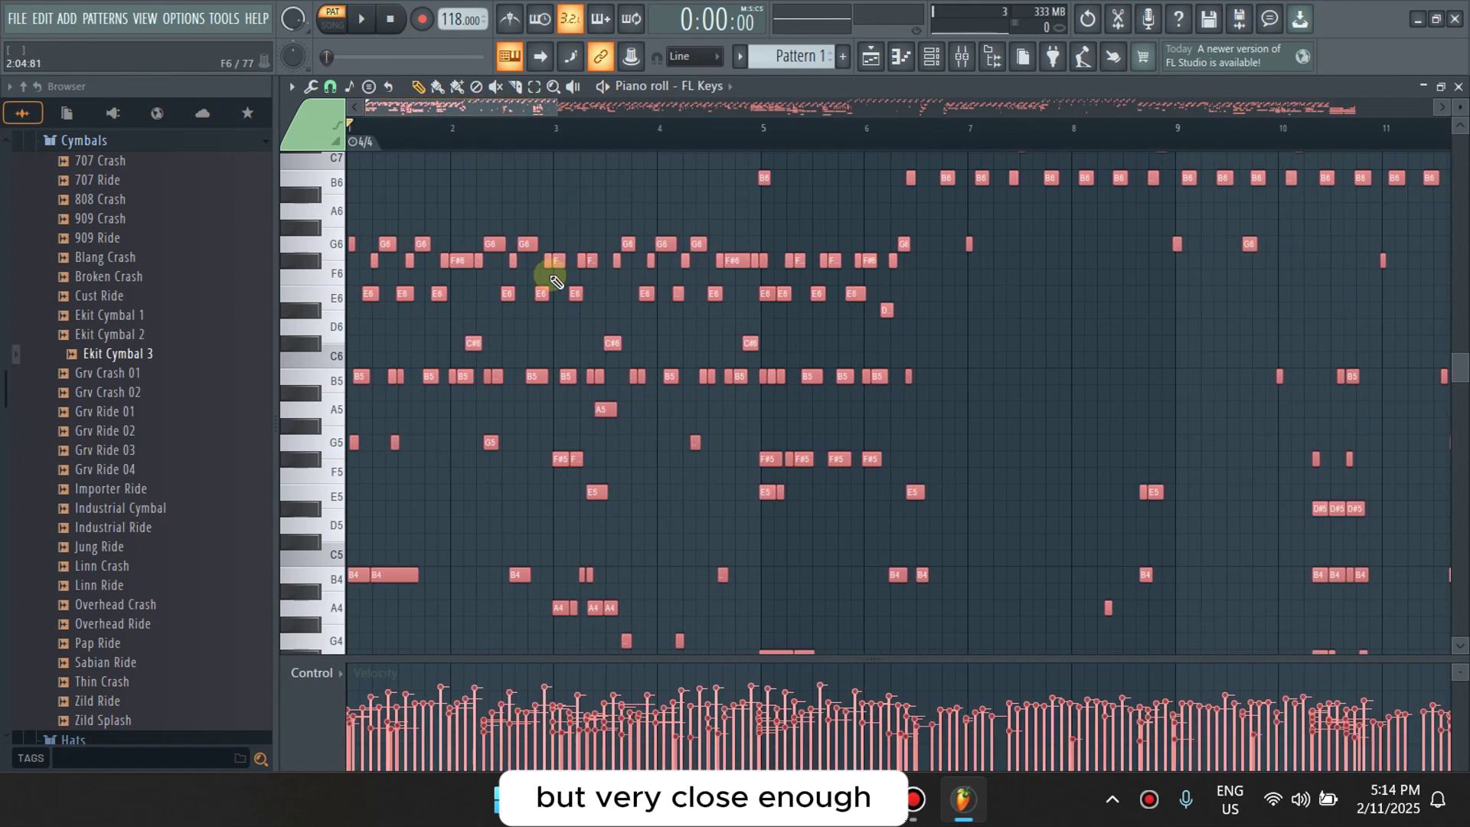
- Scroll the piano roll, glance at the Riffusion library in the browser, and return to FL Studio
scroll(548, 281, down, 3)
click(434, 324)
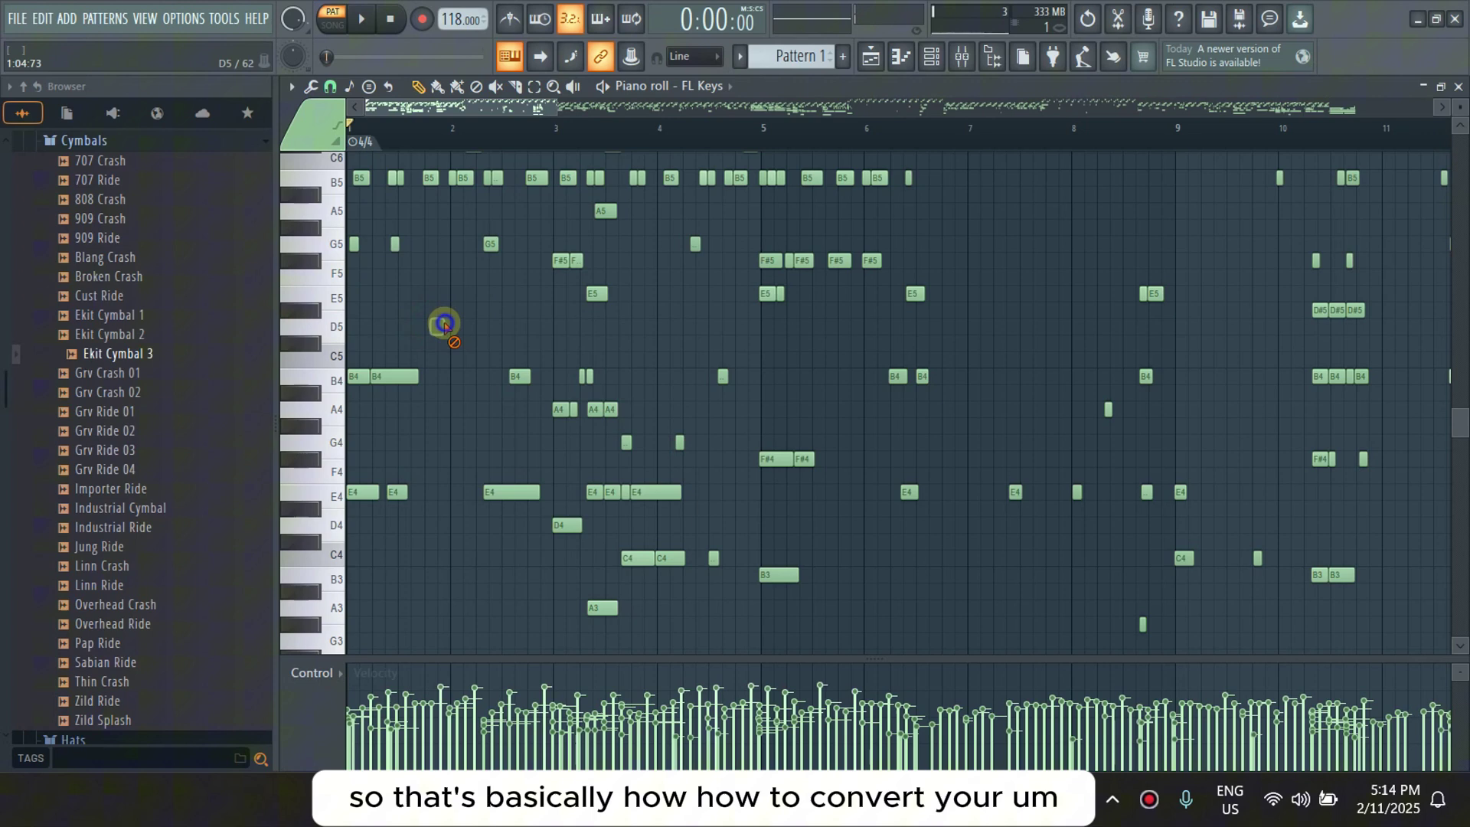
scroll(440, 305, up, 3)
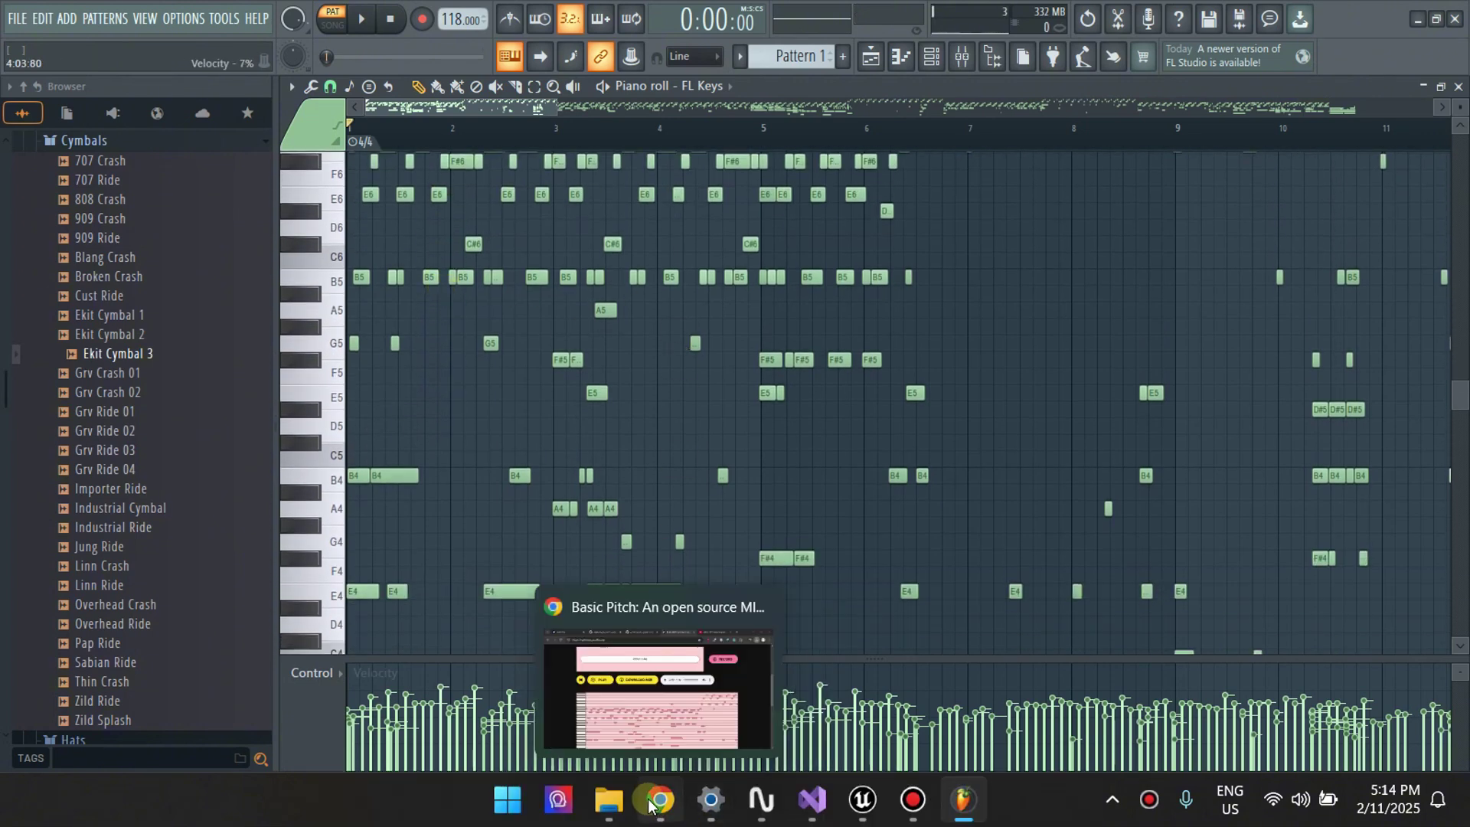
click(727, 666)
click(188, 6)
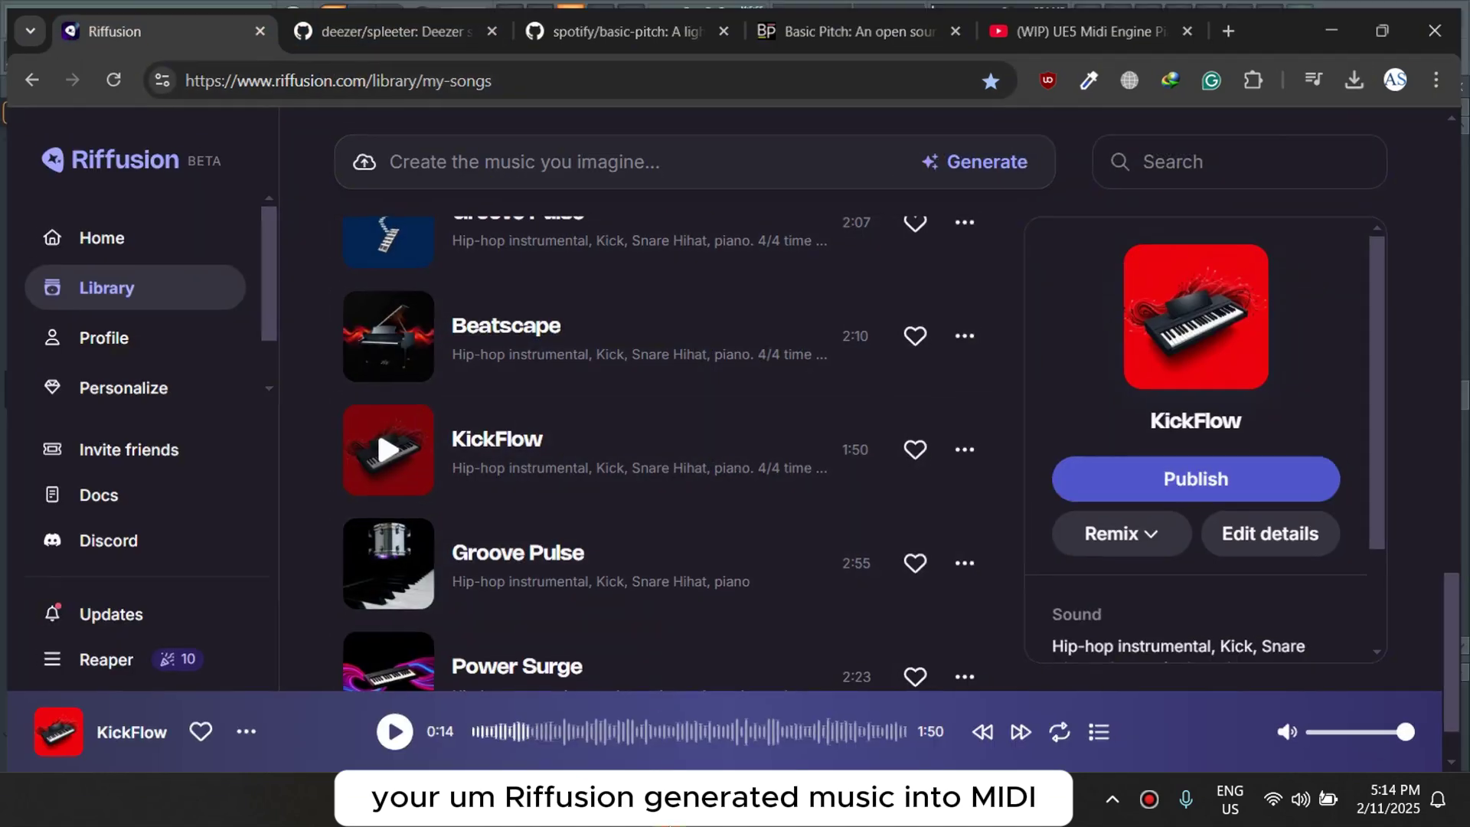
key(alt+Tab)
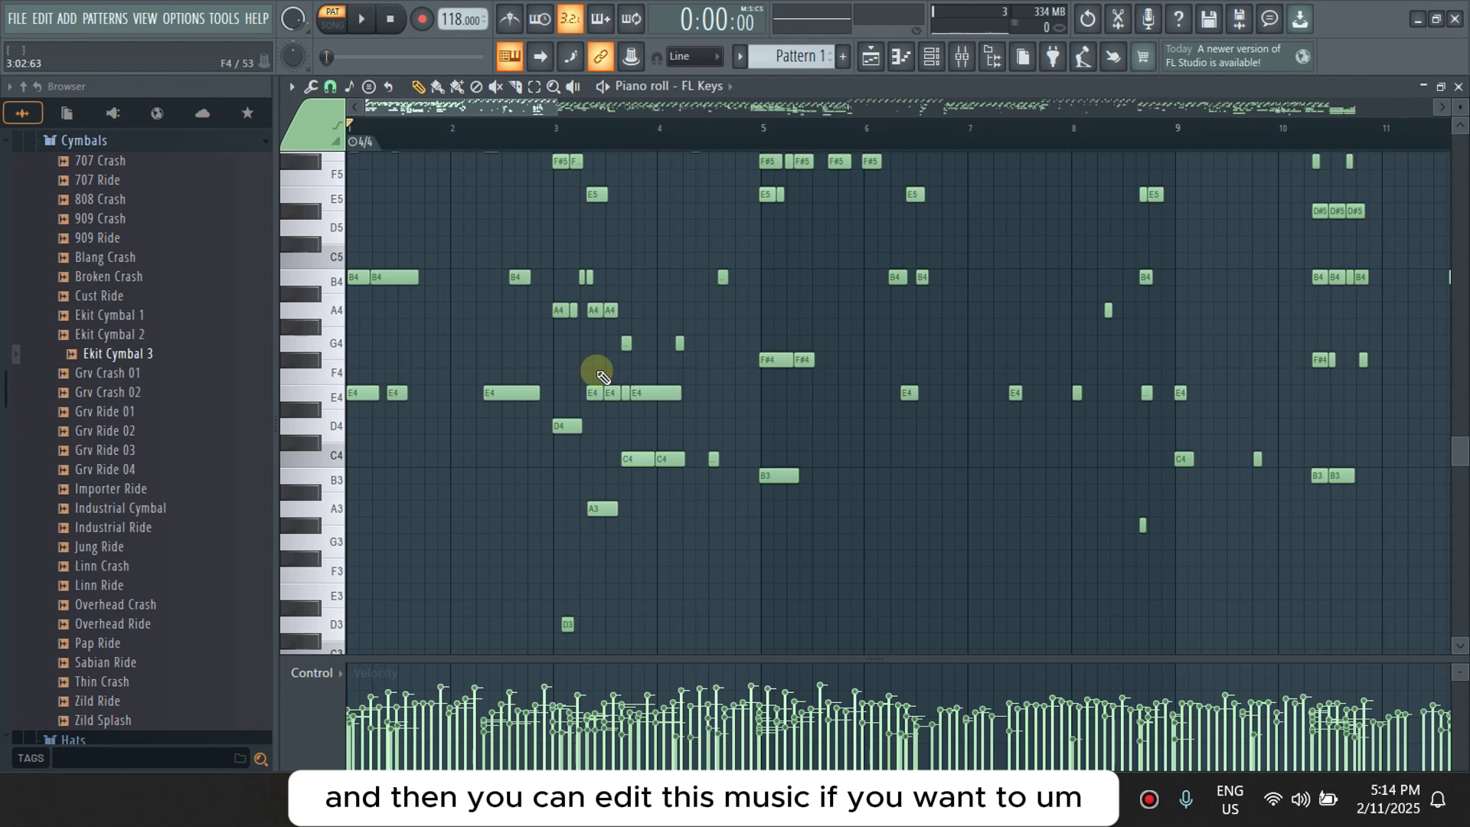
- Review the higher-octave notes on a slightly wider grid, then bring up the Unreal drum kit level
scroll(600, 375, up, 3)
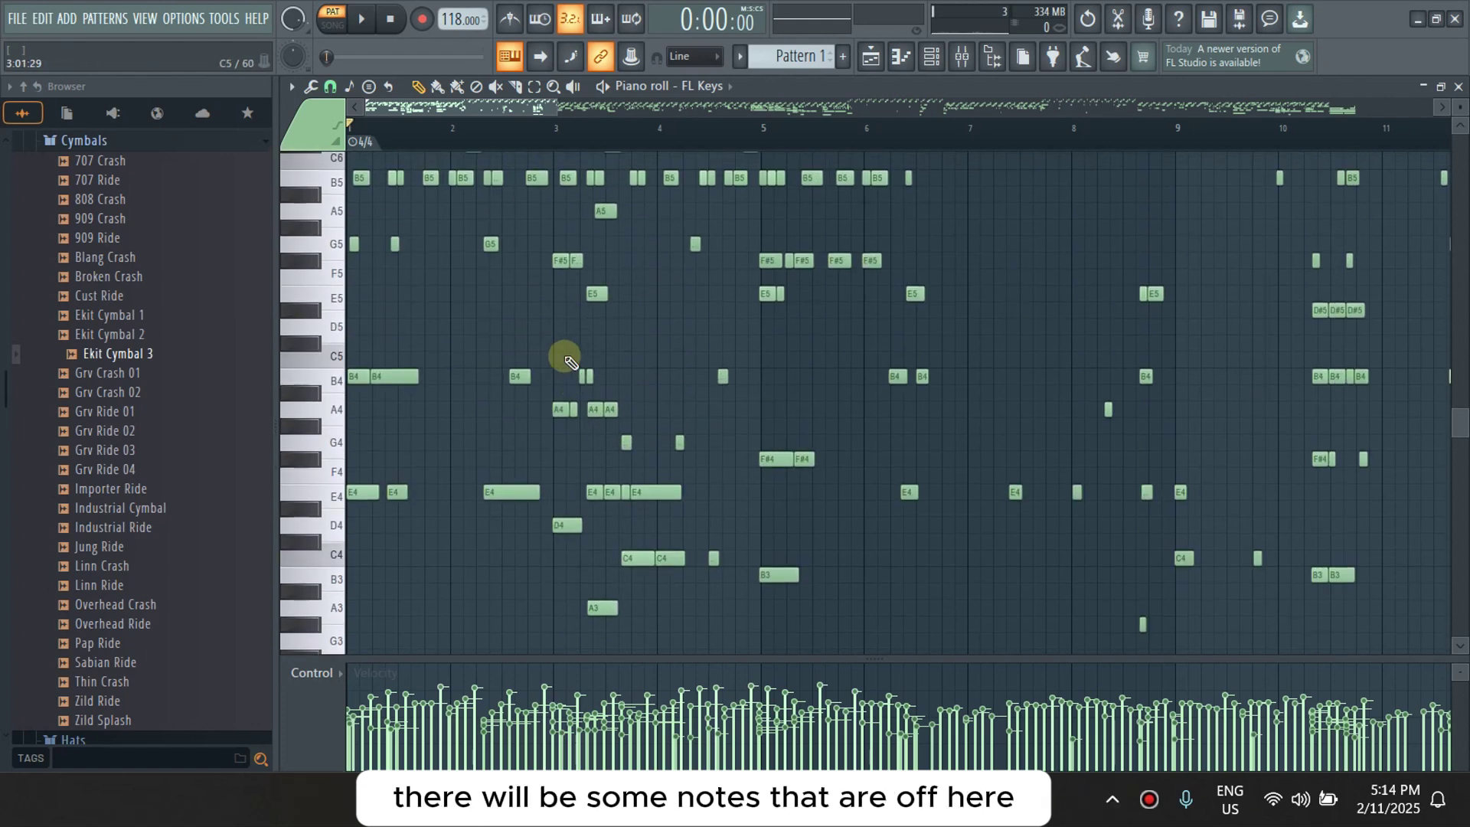
scroll(628, 336, up, 7)
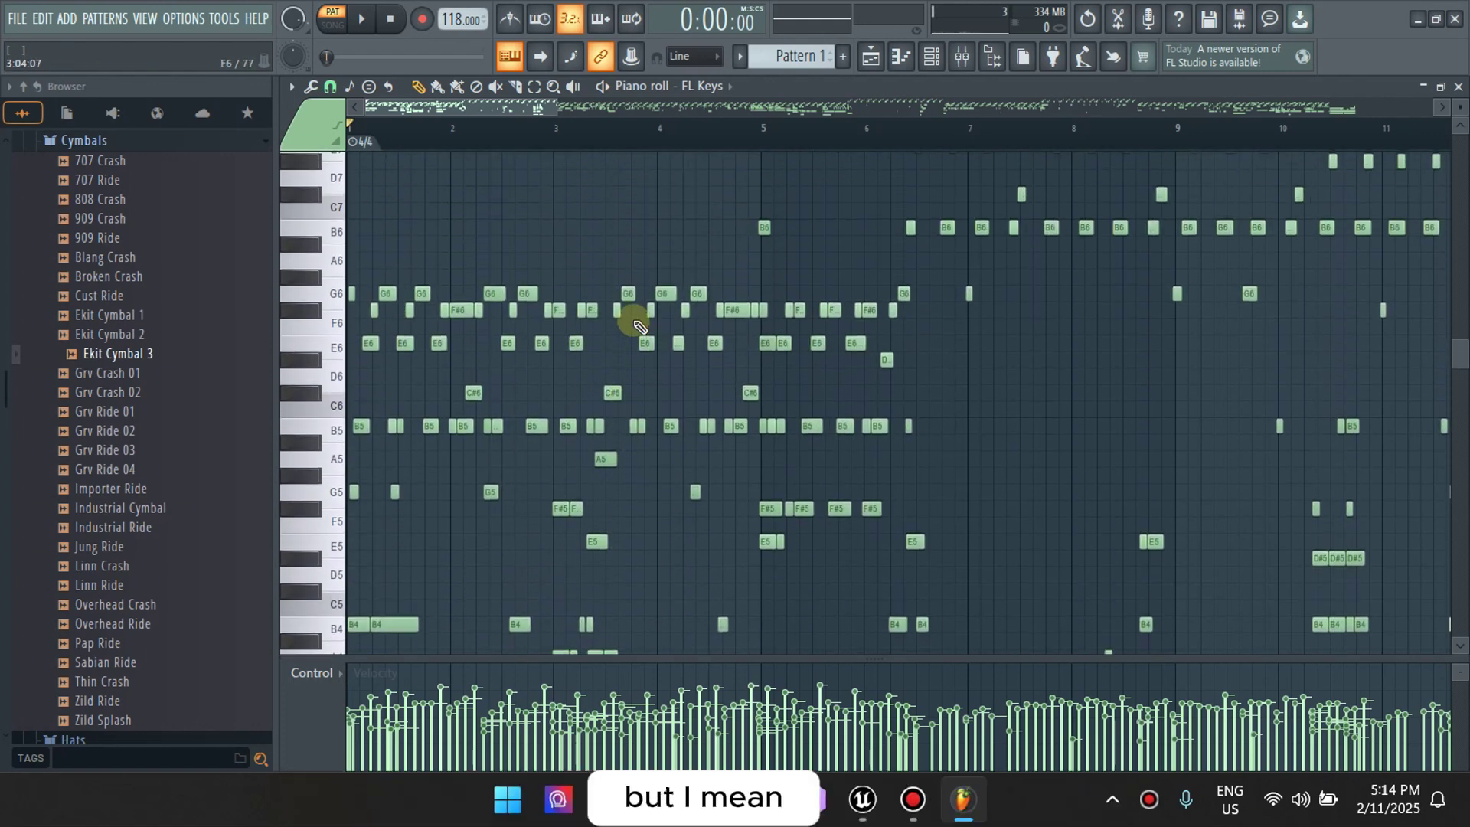
scroll(638, 322, up, 3)
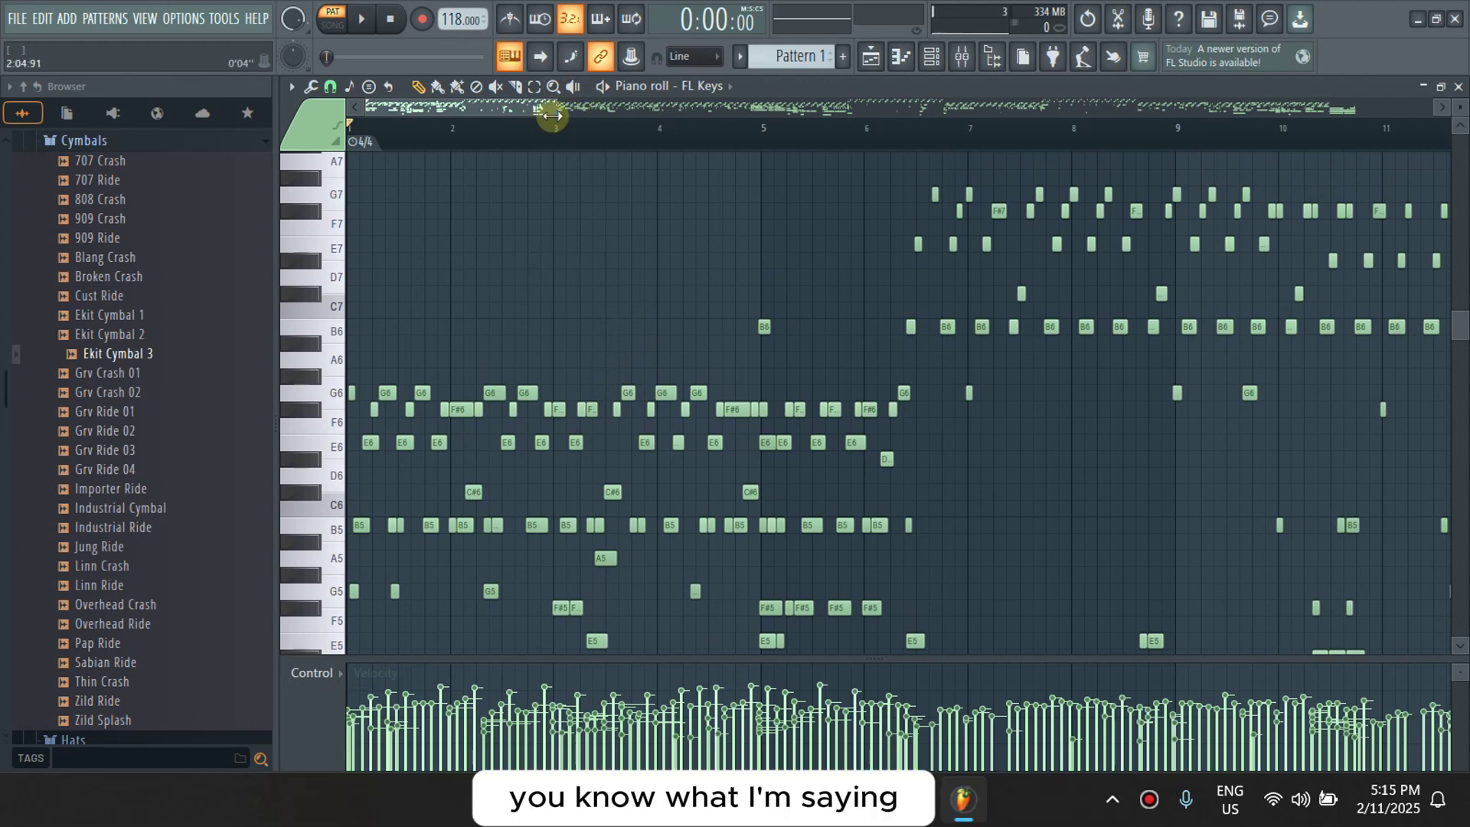
drag(553, 115, 551, 114)
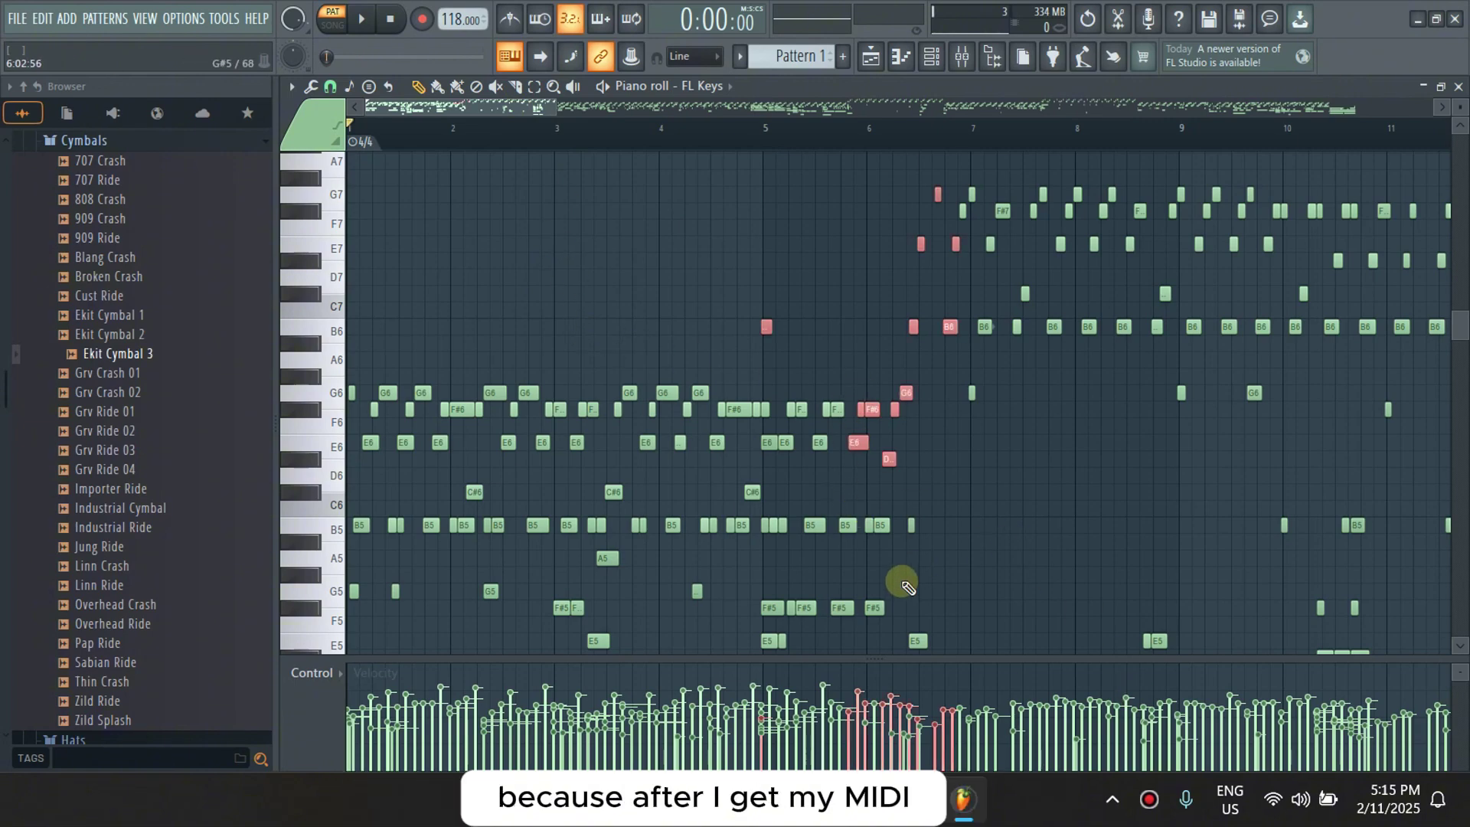
mouse_move(861, 804)
click(861, 689)
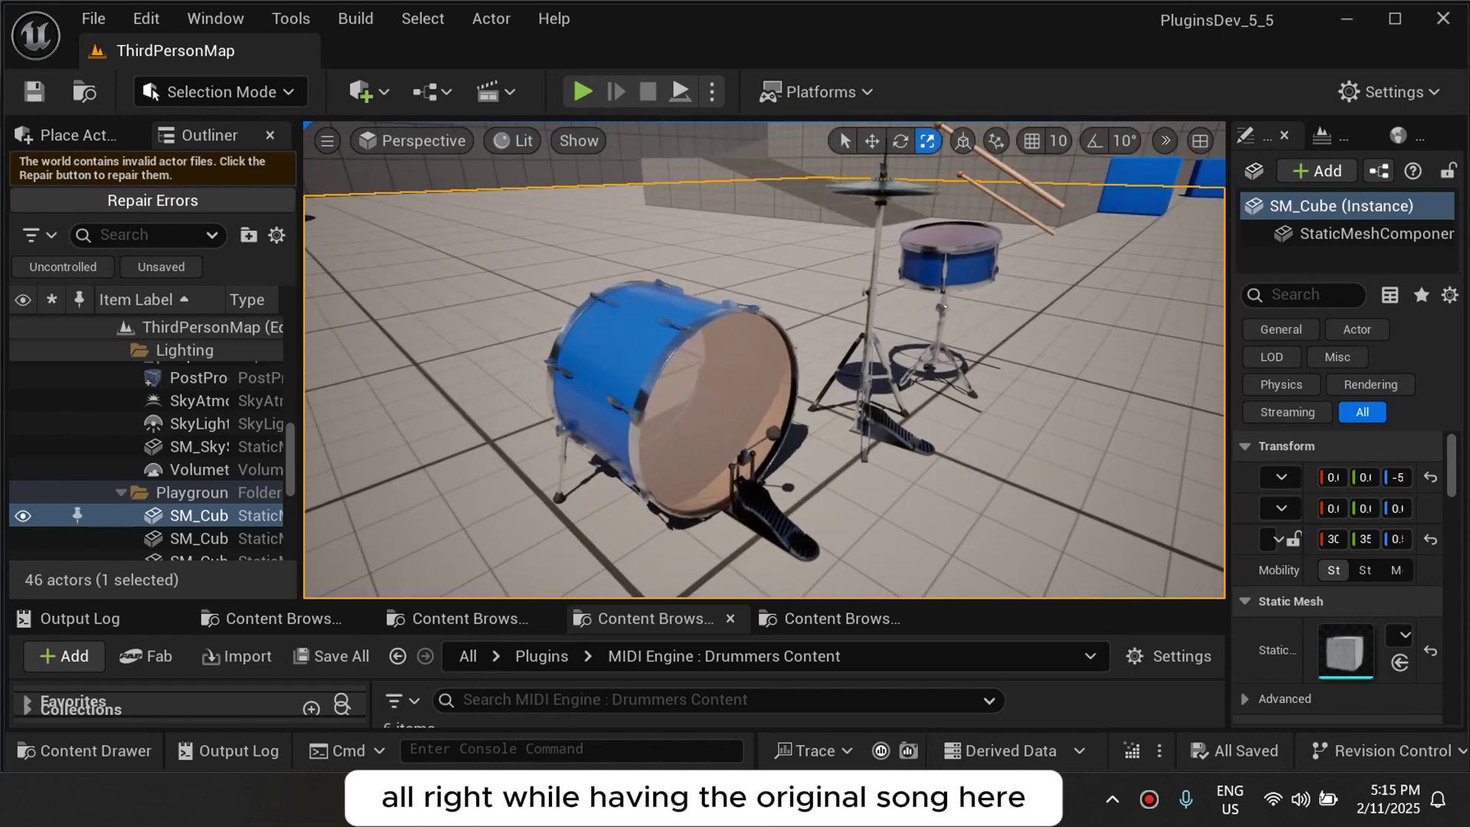
- Open the options menu for the KickFlow song in the Riffusion library
mouse_move(656, 804)
click(656, 689)
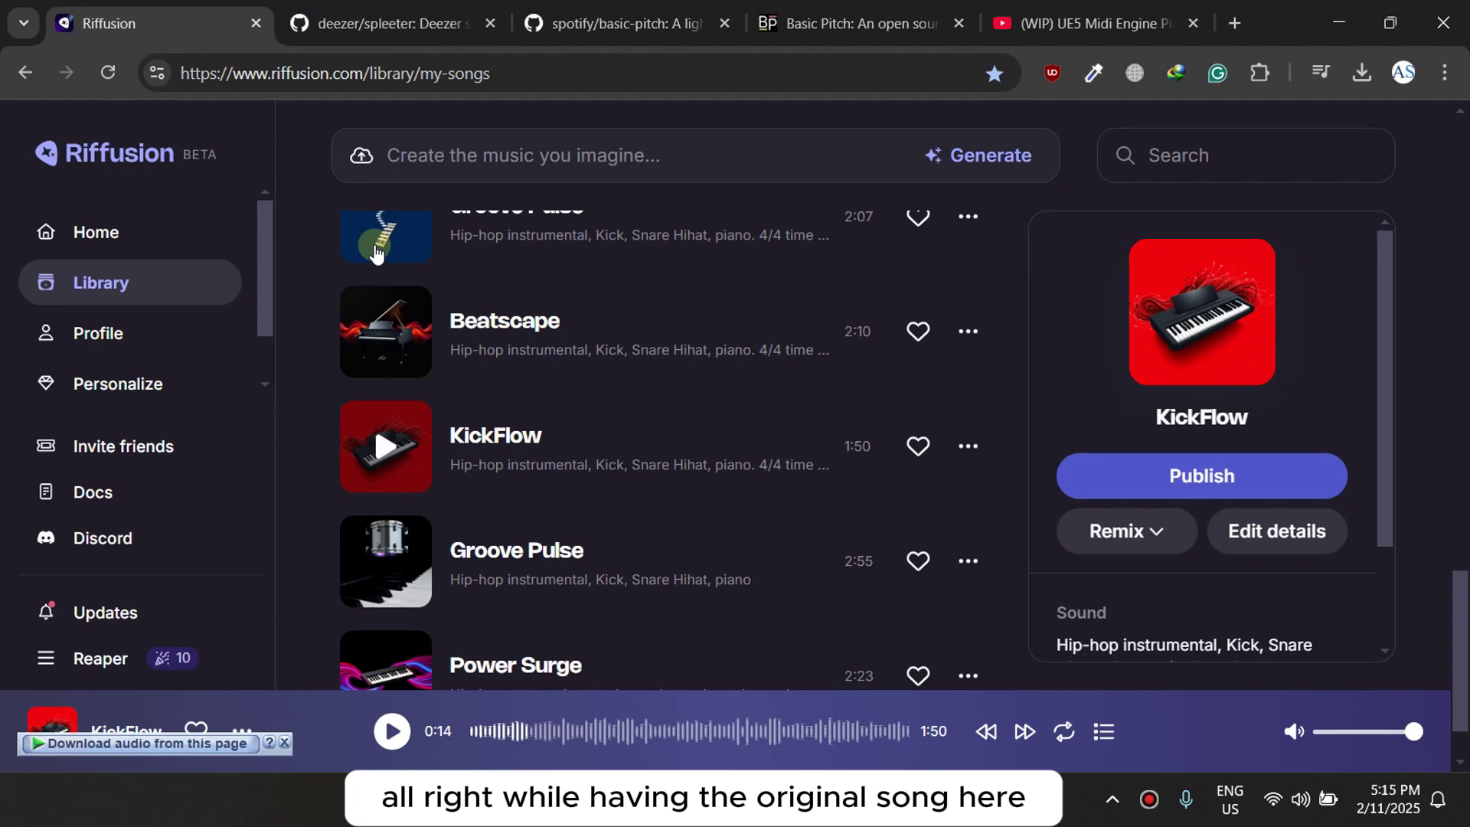
click(969, 444)
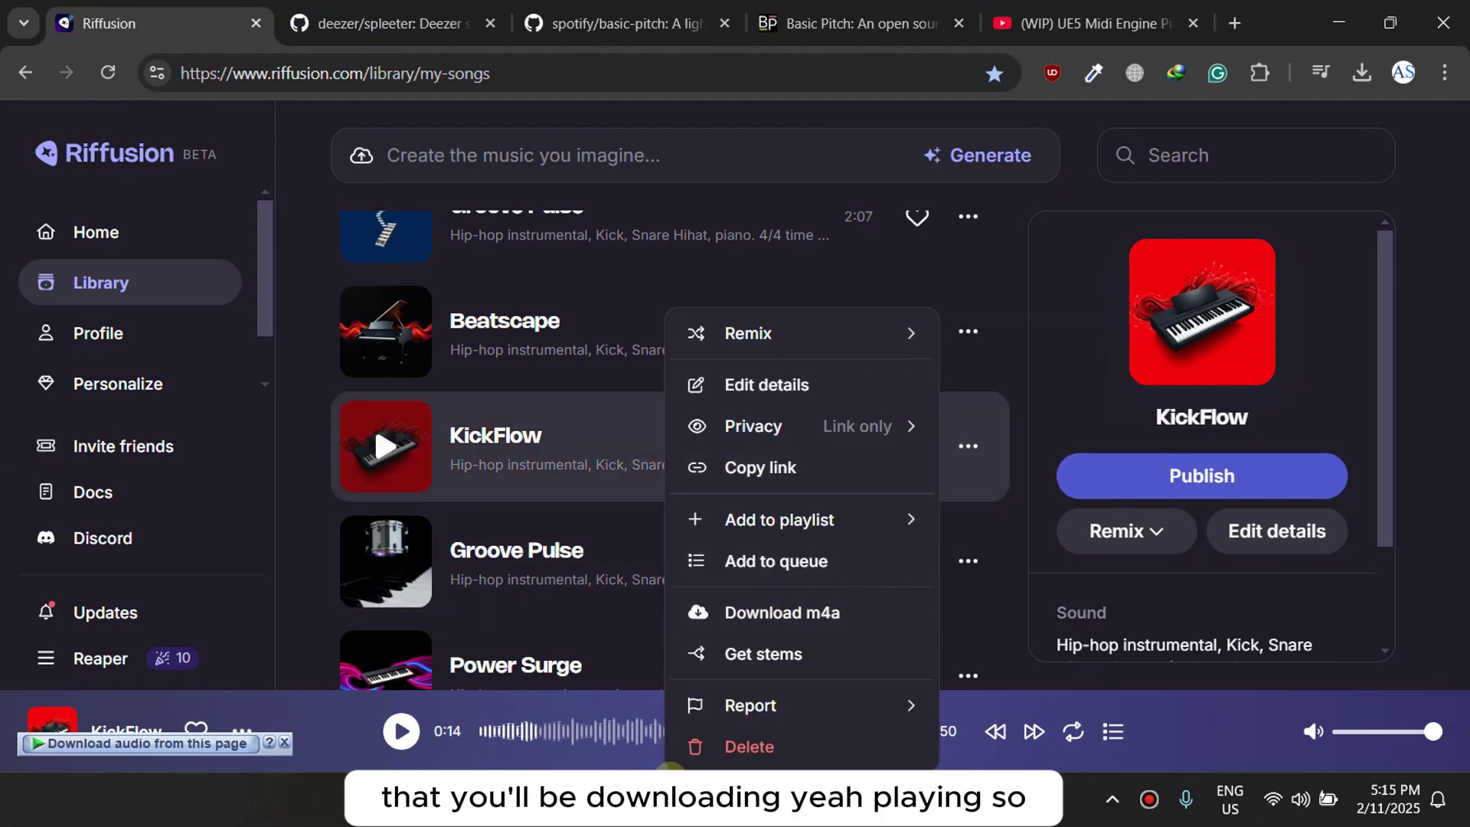
- Simulate the Unreal ThirdPersonMap level and orbit around the animating drum kit
key(alt+Tab)
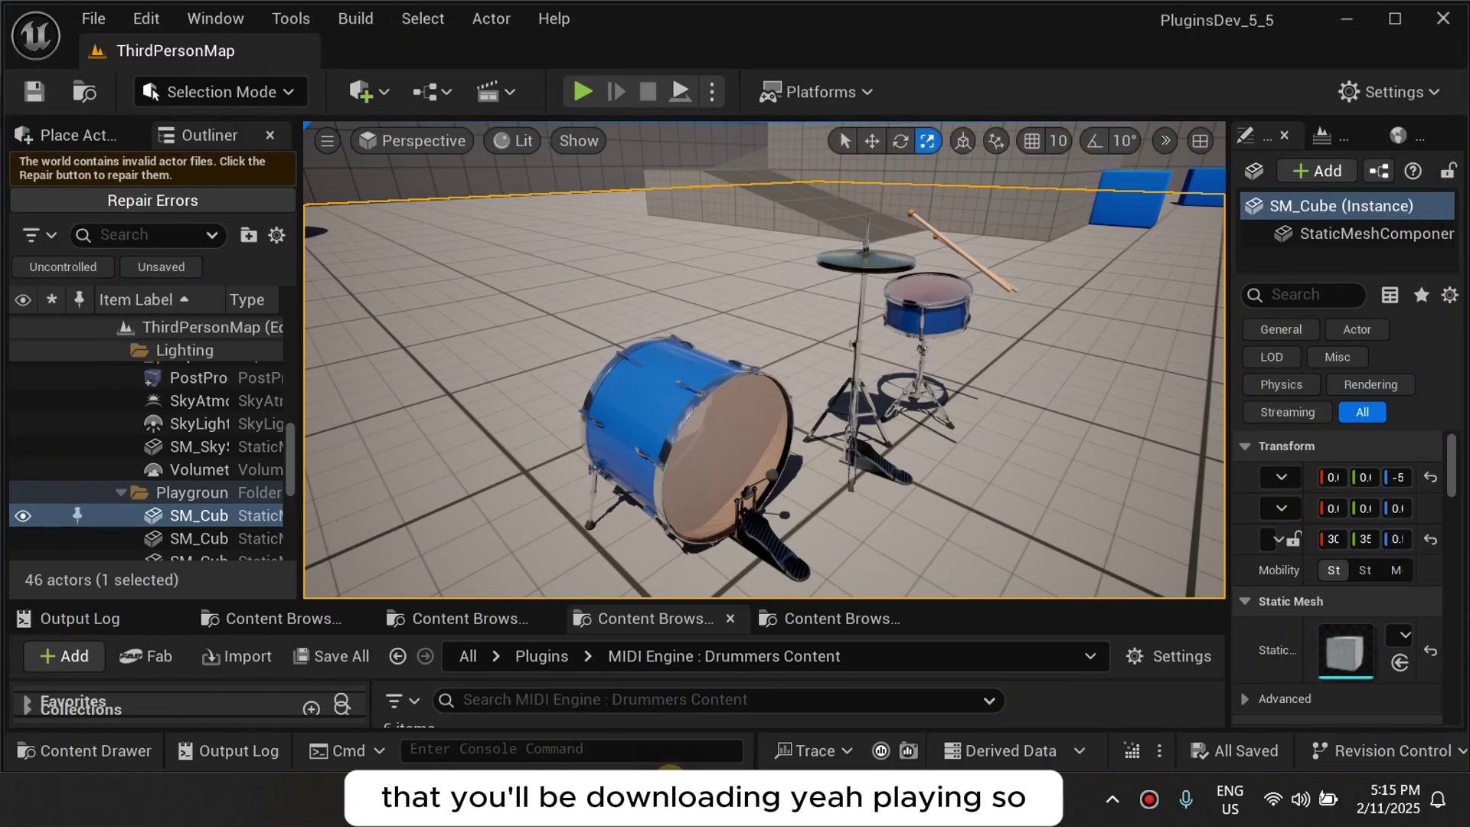
click(678, 90)
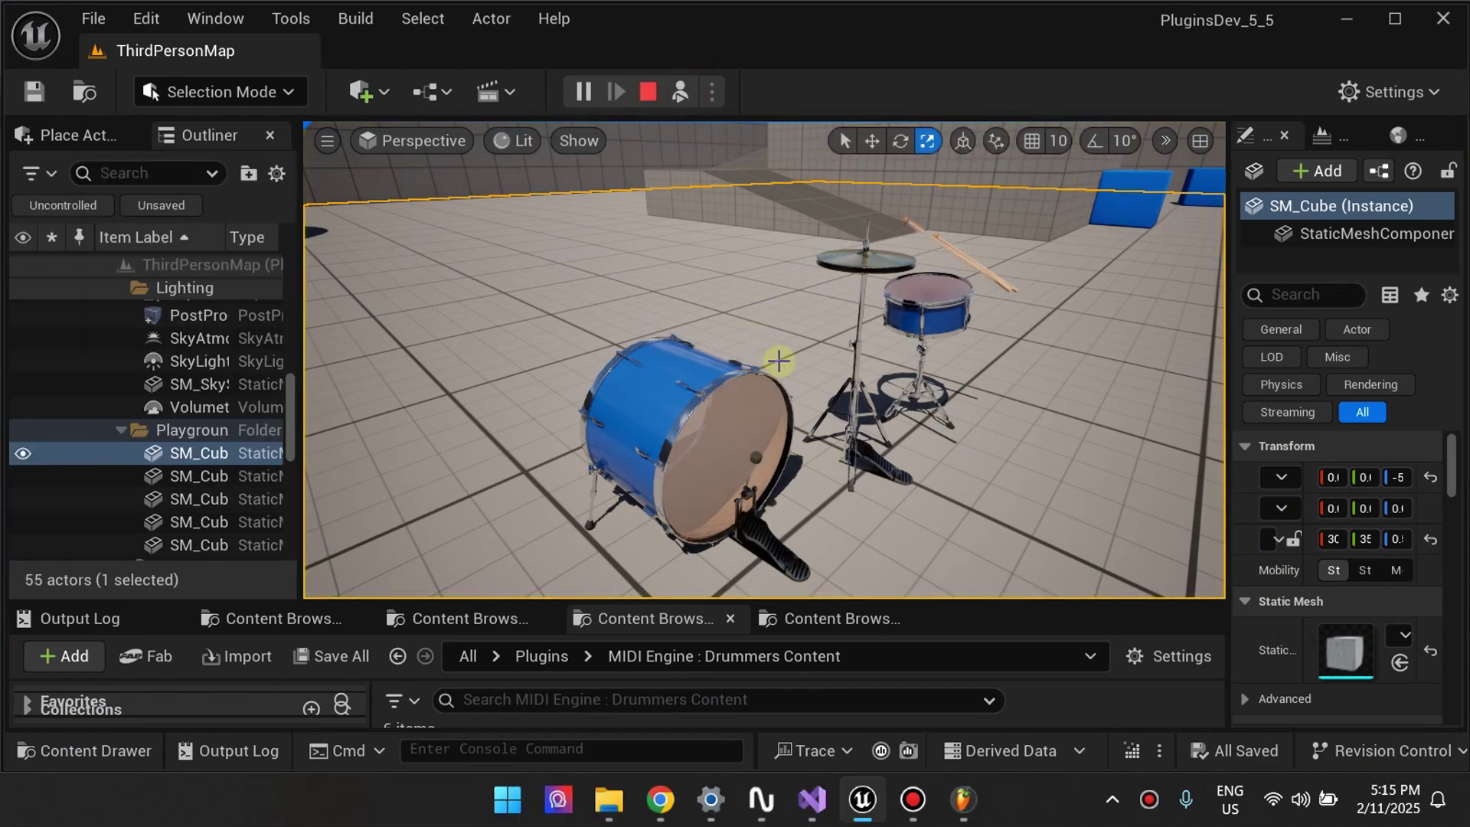
drag(774, 337, 913, 380)
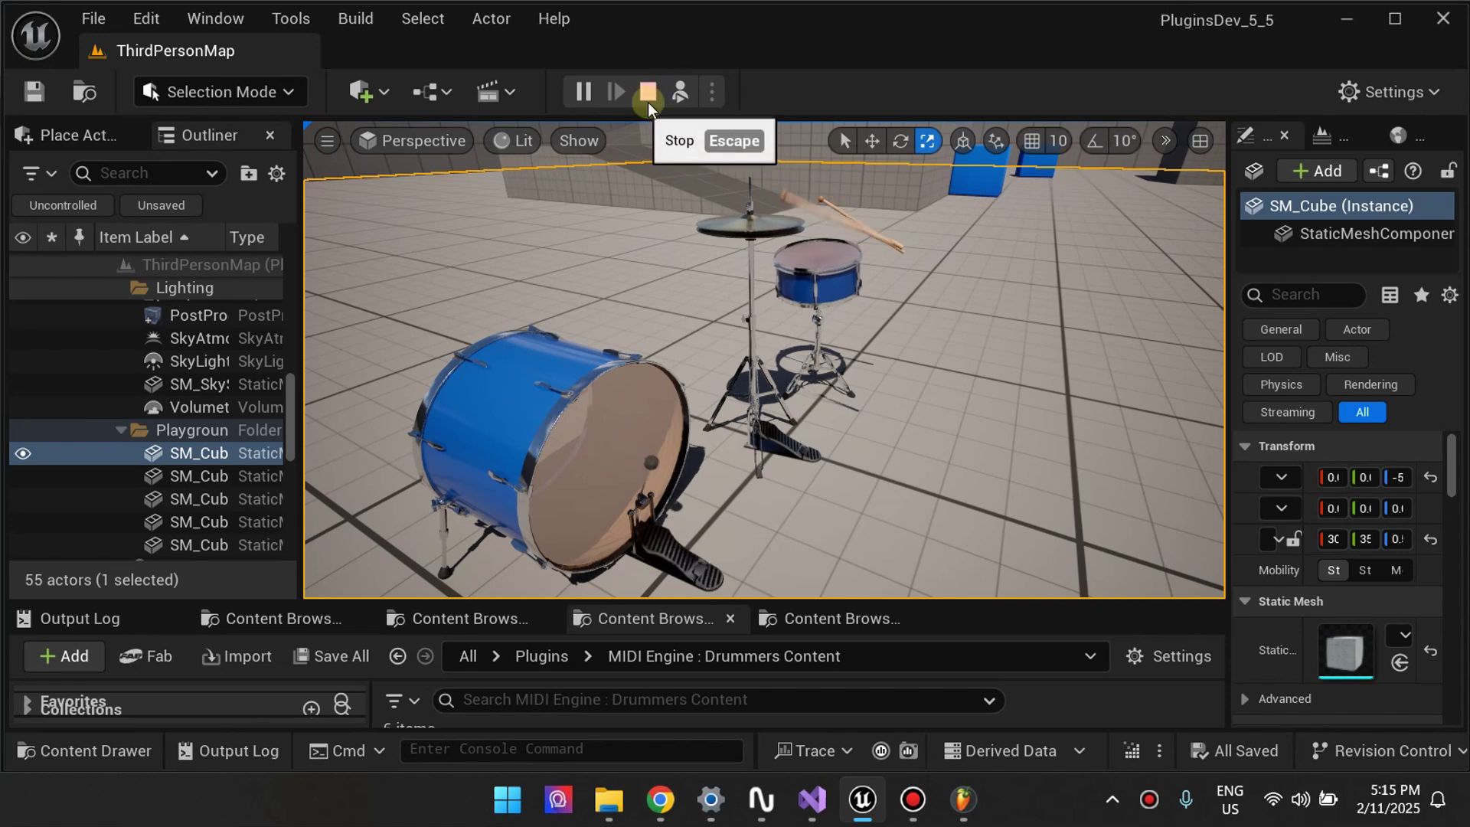
drag(745, 284, 745, 284)
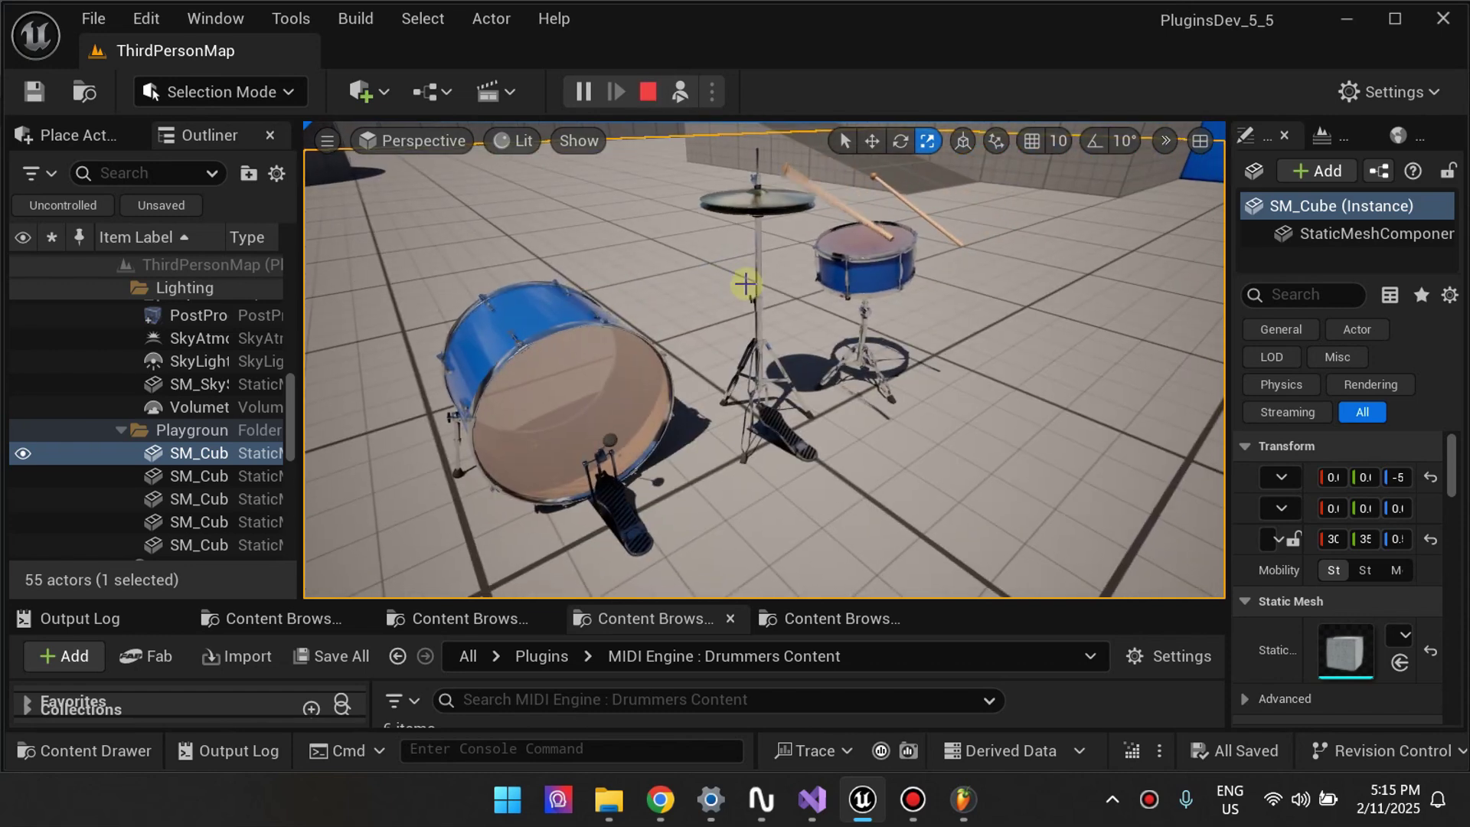
- Stop the simulation, returning ThirdPersonMap to editing with the drum kit and 46 actors
click(647, 91)
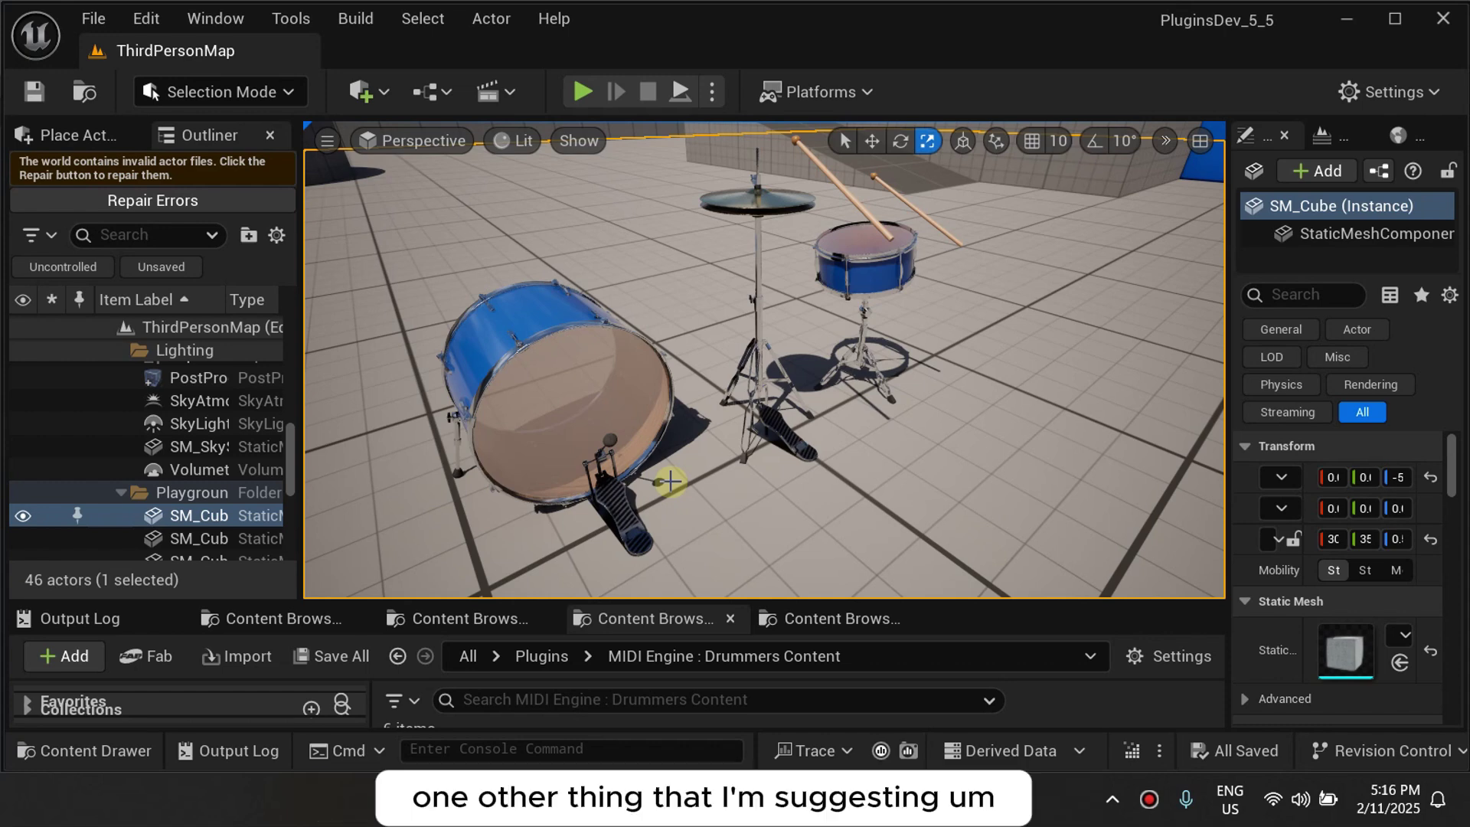
click(696, 666)
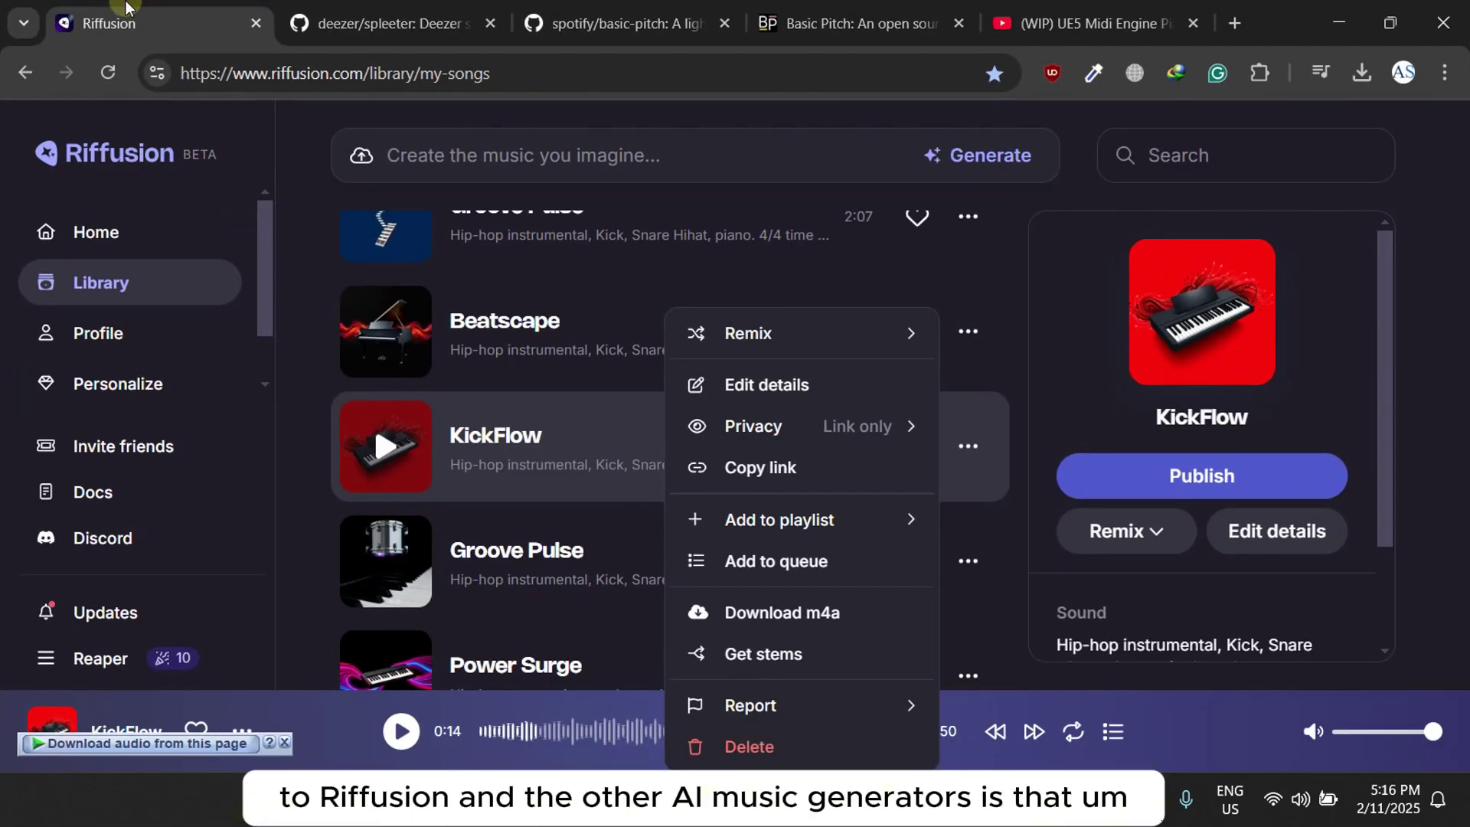
click(590, 156)
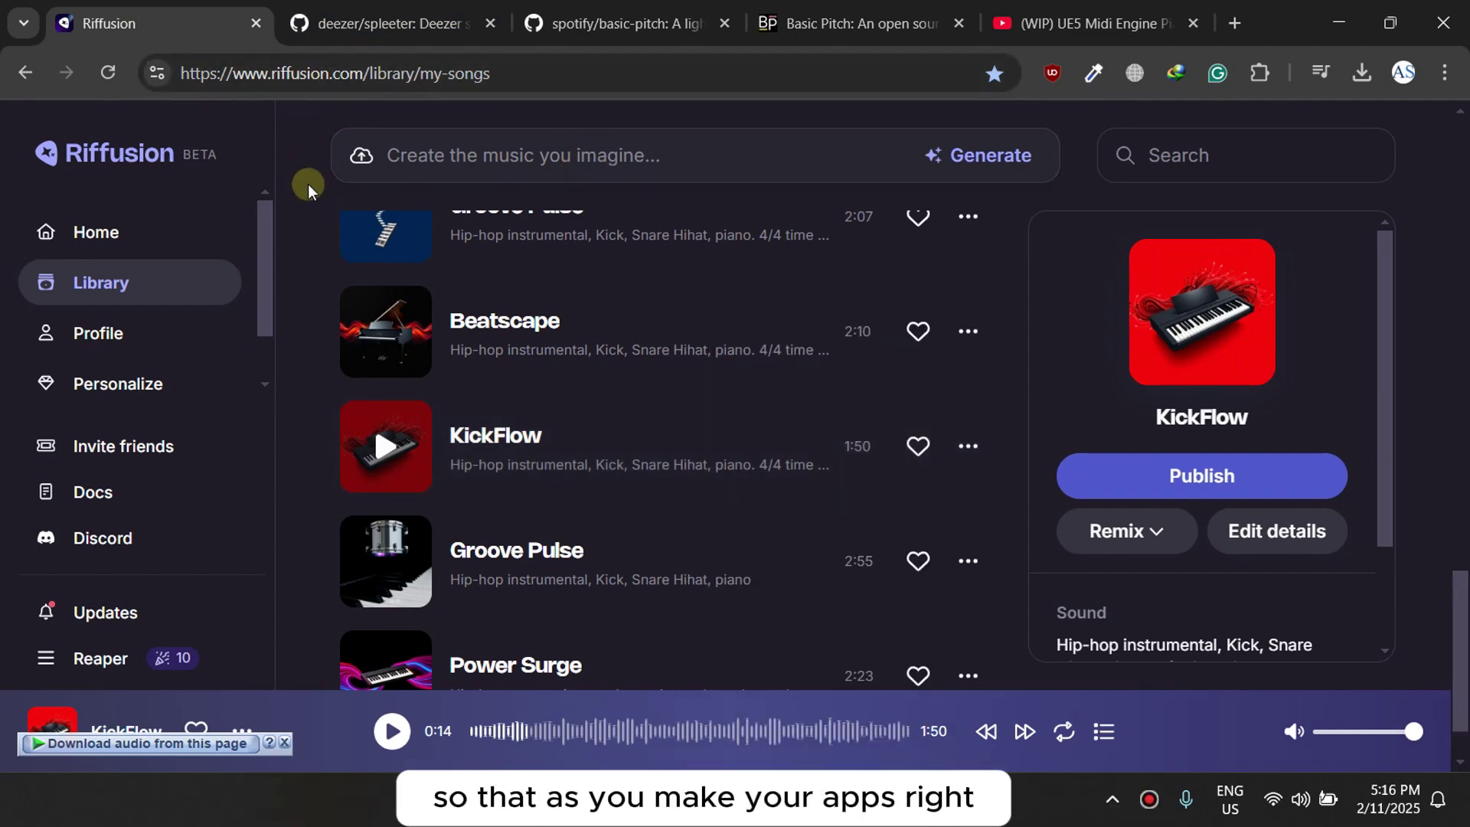
click(864, 781)
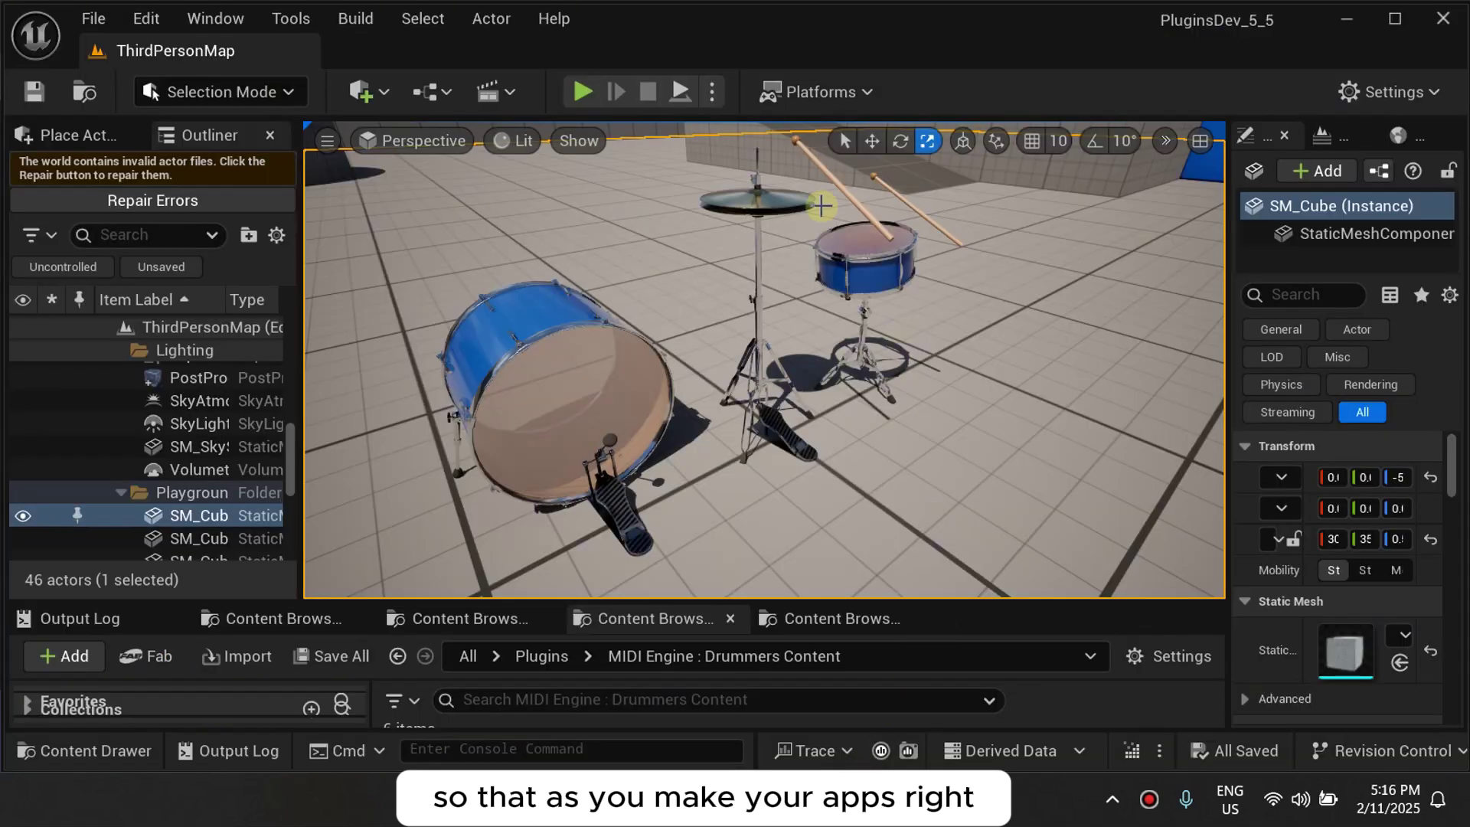
click(635, 797)
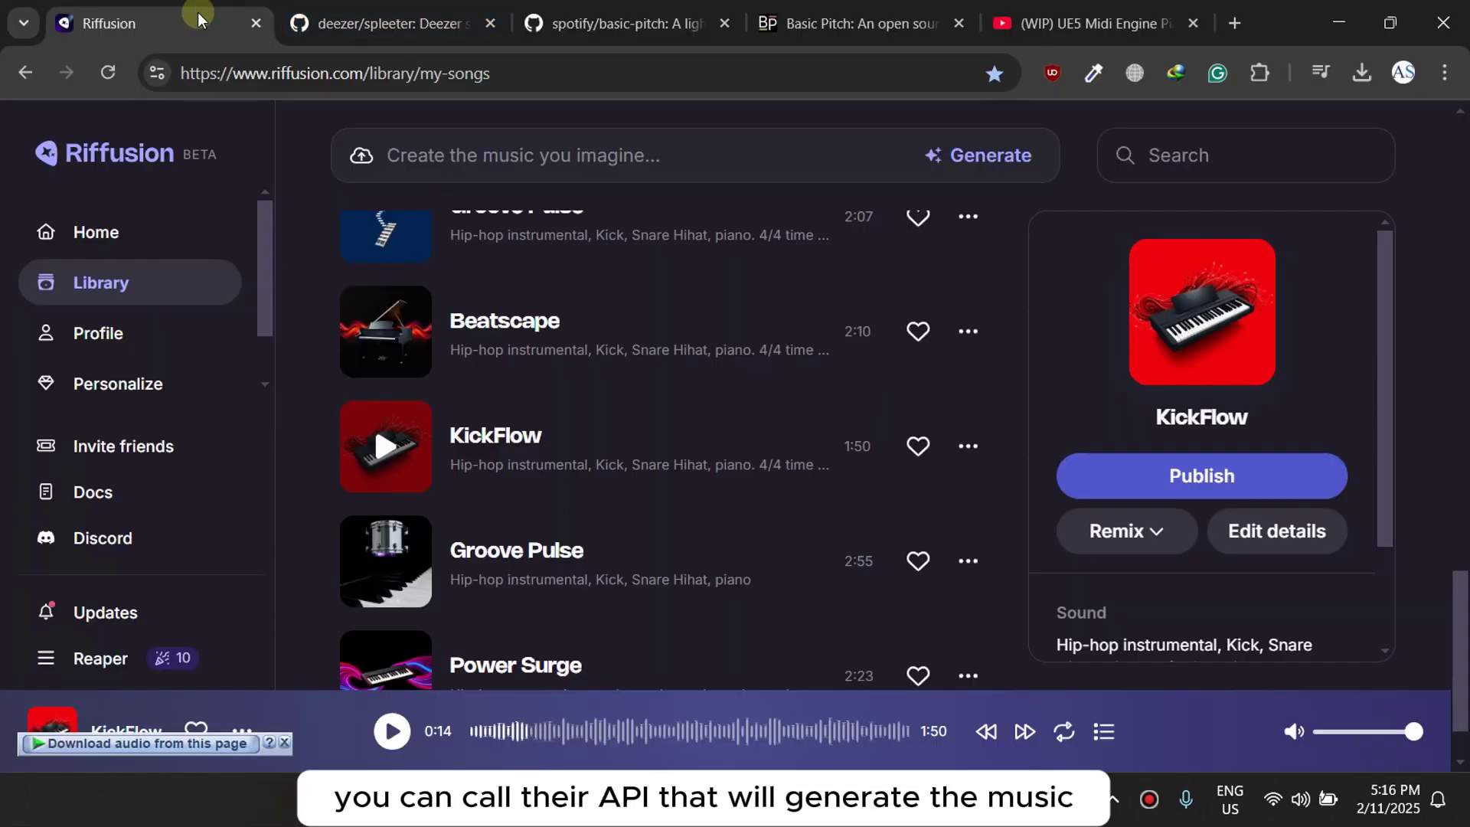
click(335, 12)
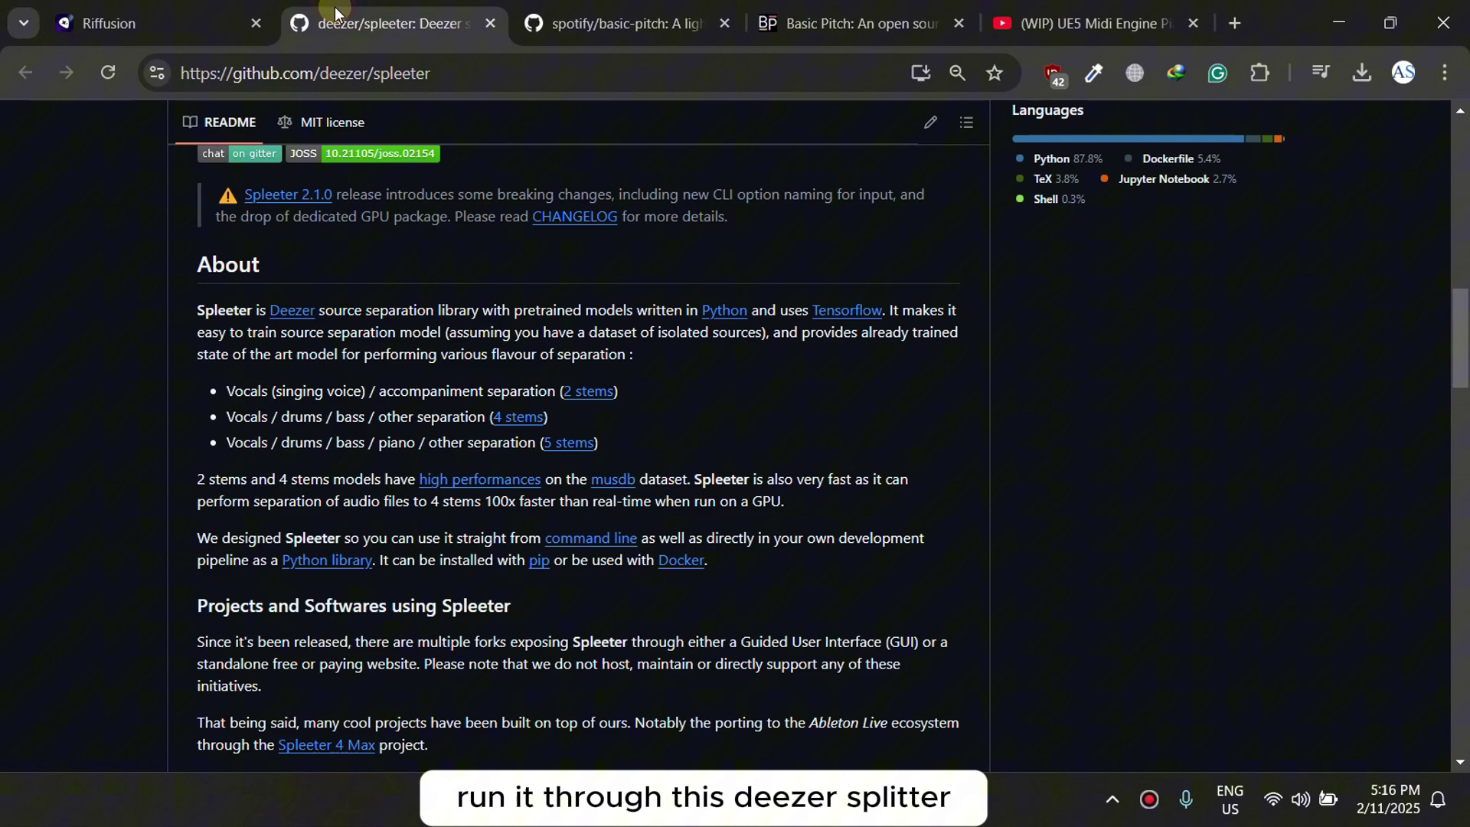
scroll(348, 363, up, 9)
scroll(331, 305, down, 3)
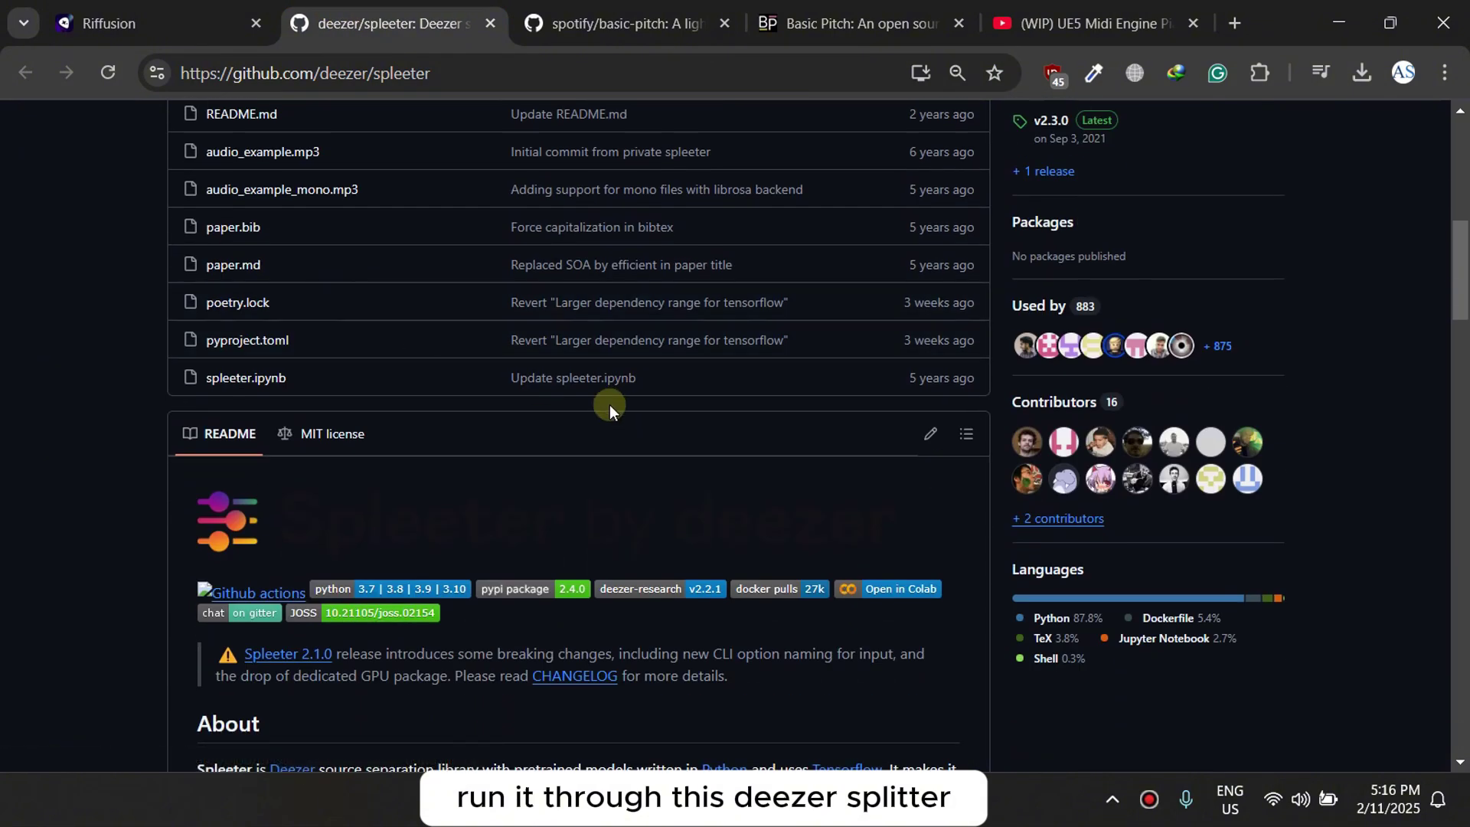
click(106, 10)
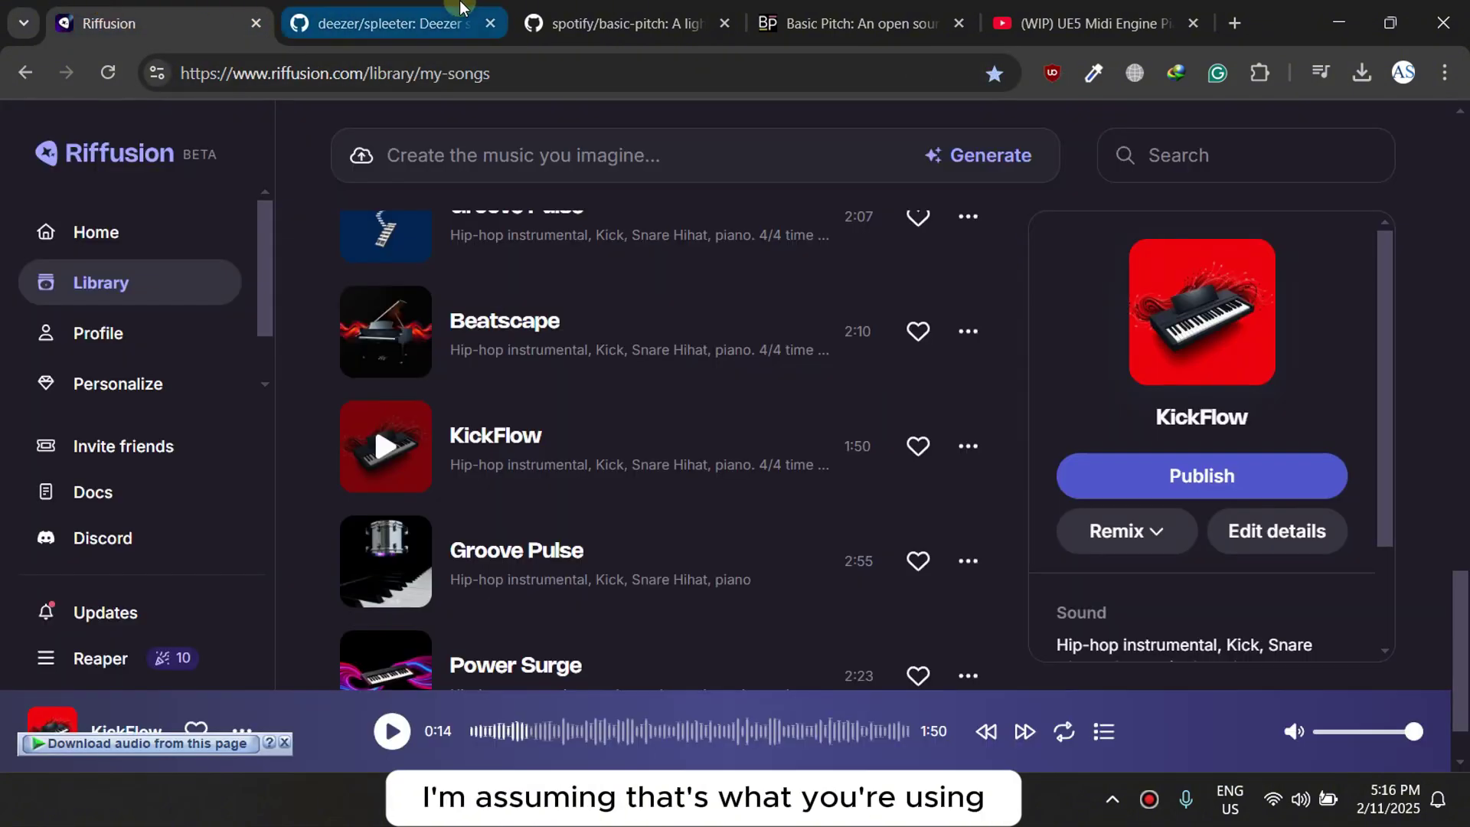
click(561, 11)
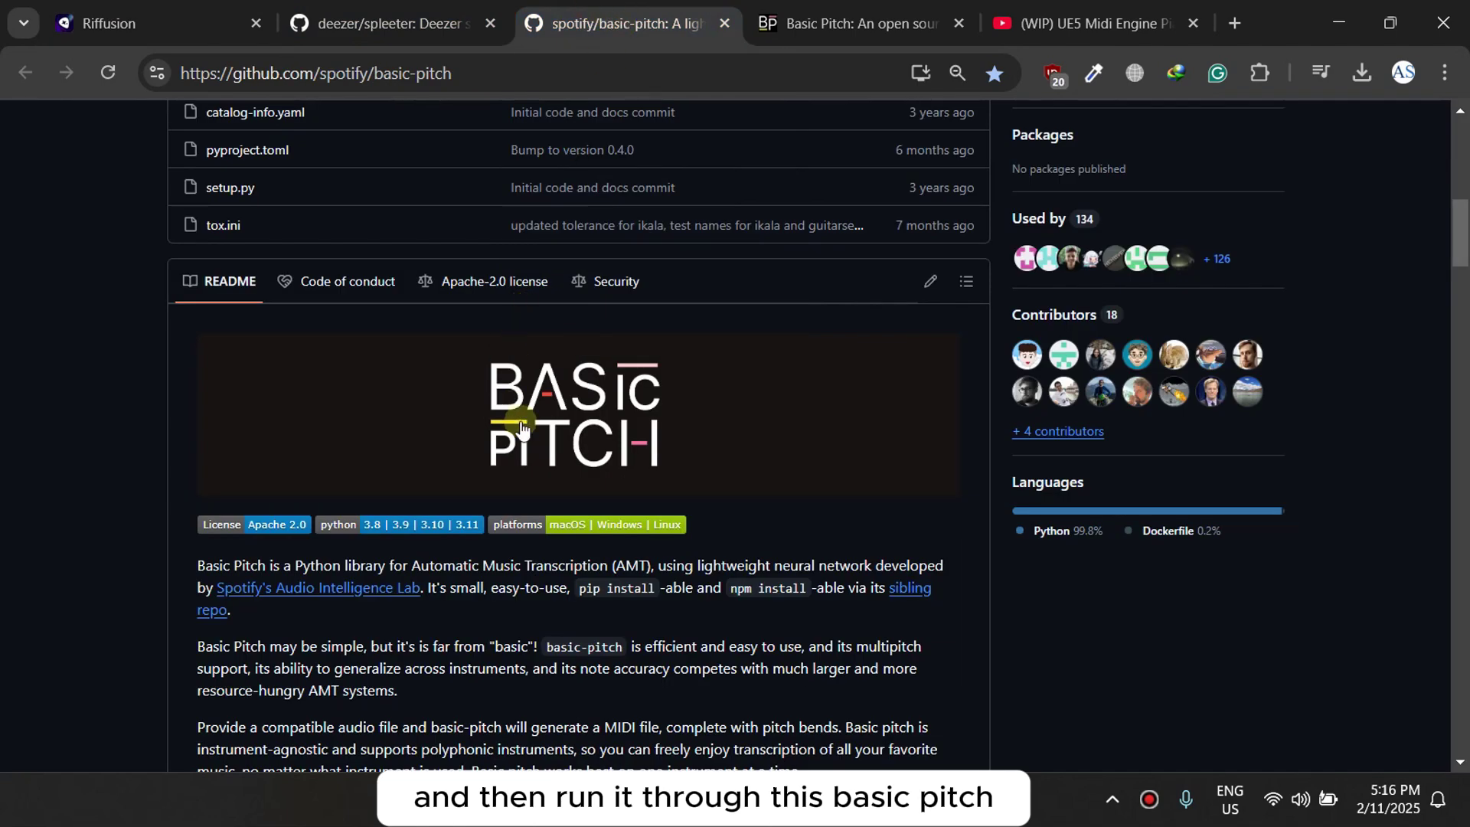
click(107, 23)
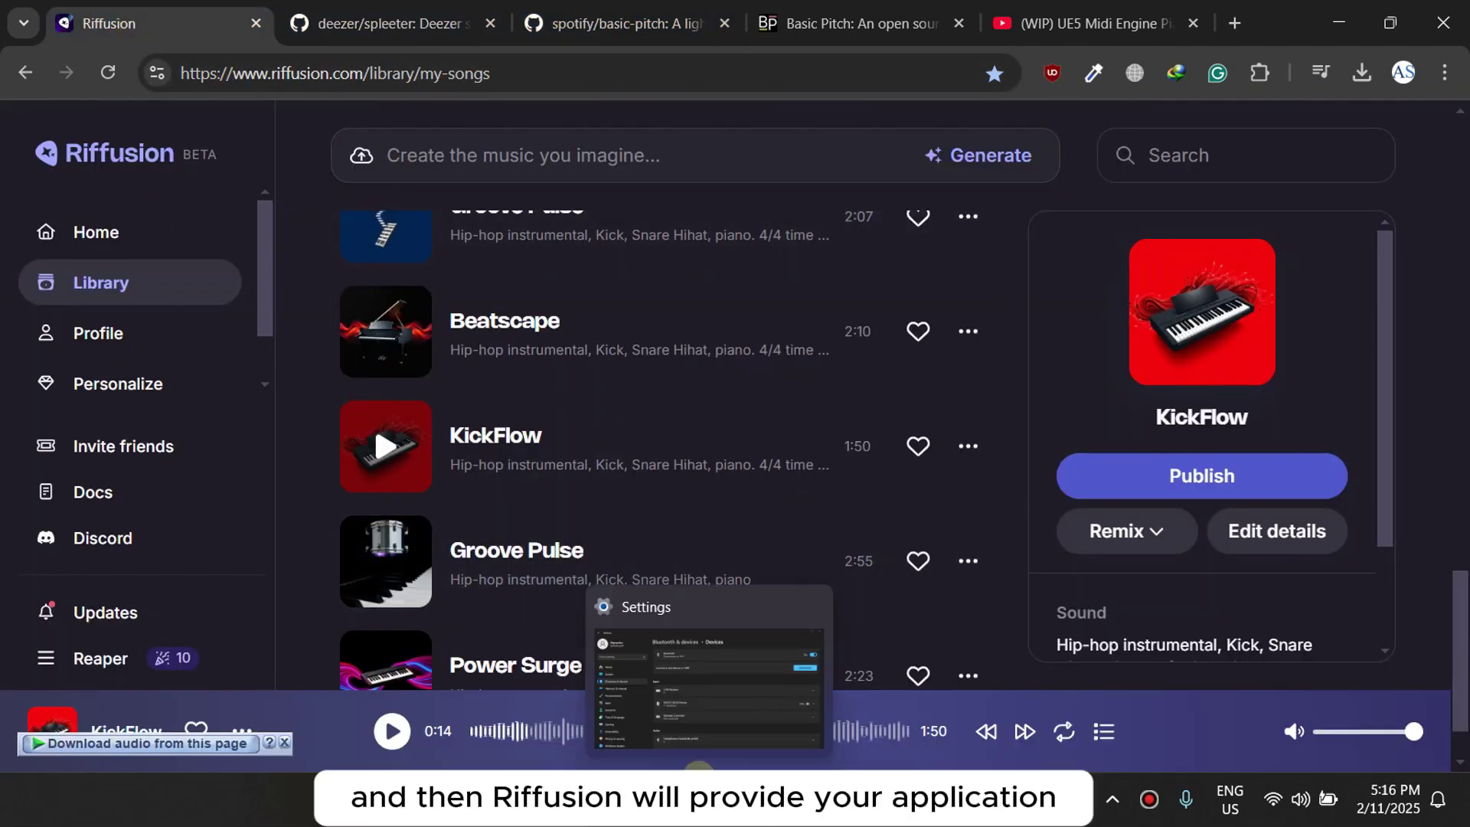
click(654, 811)
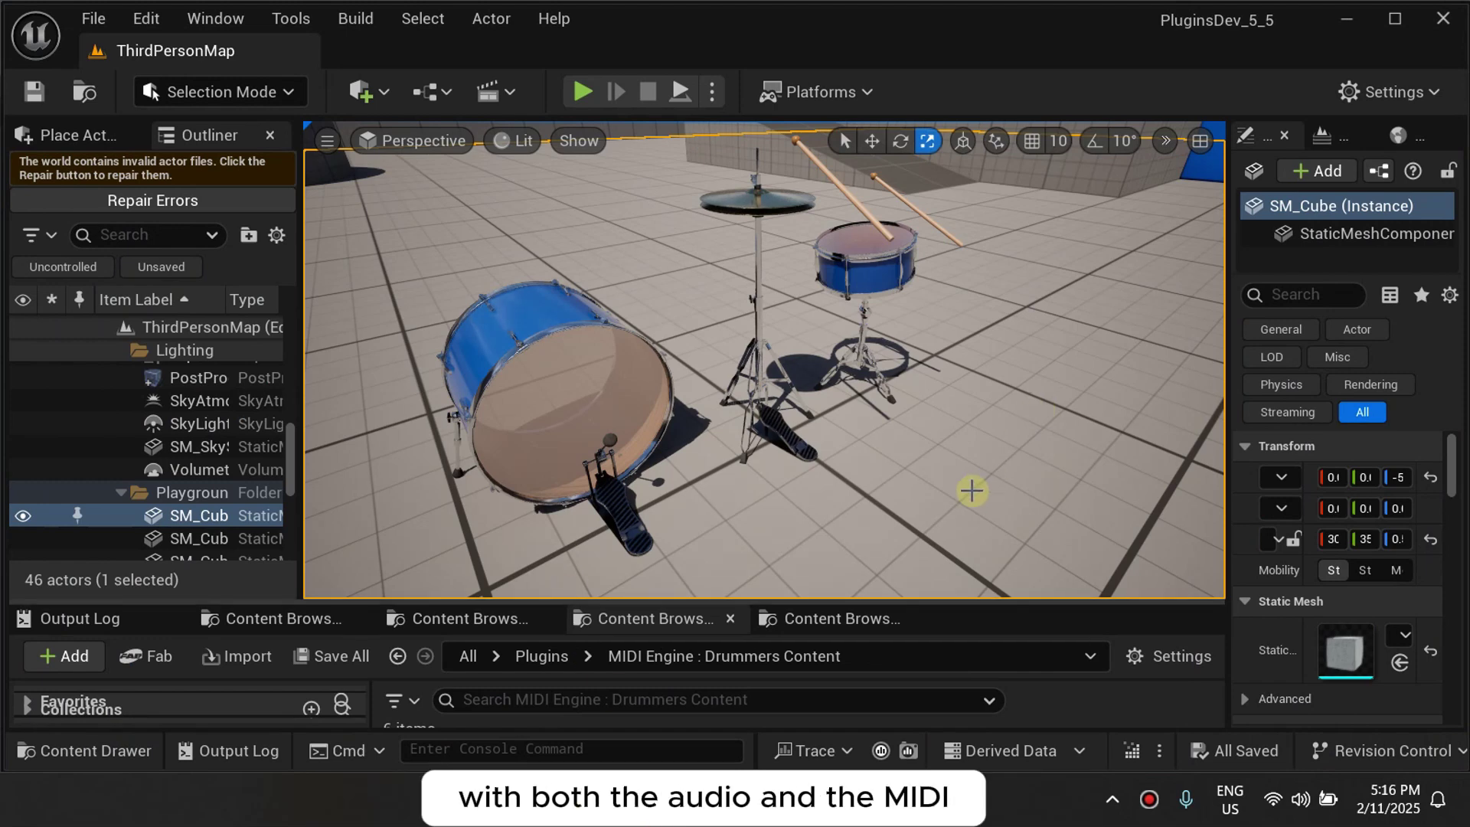